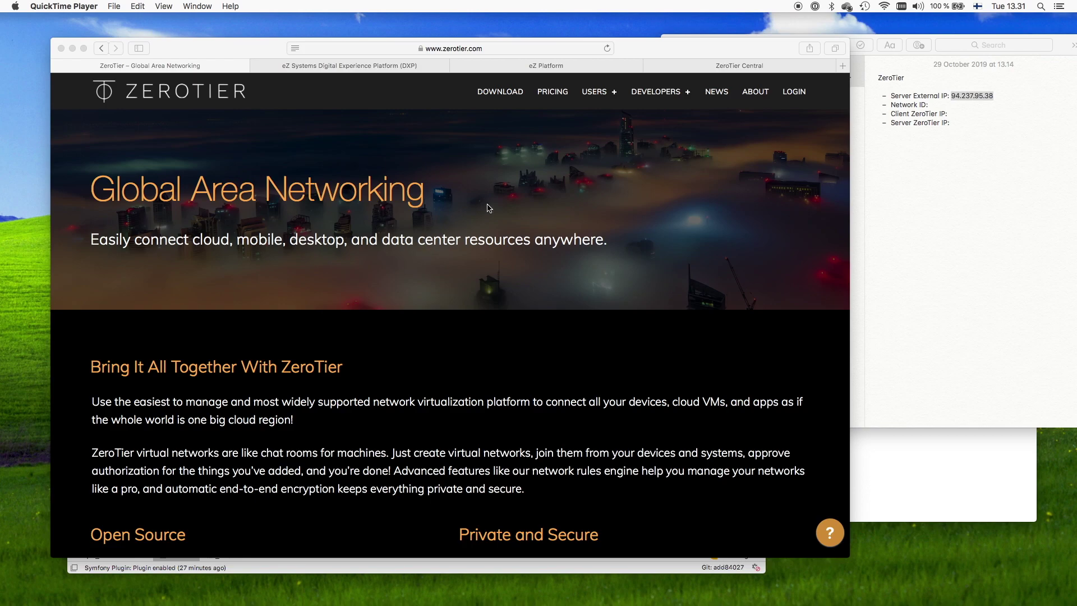
Step: Switch from the eZ Systems tab to the eZ Platform admin at localhost:8000
left_click(381, 68)
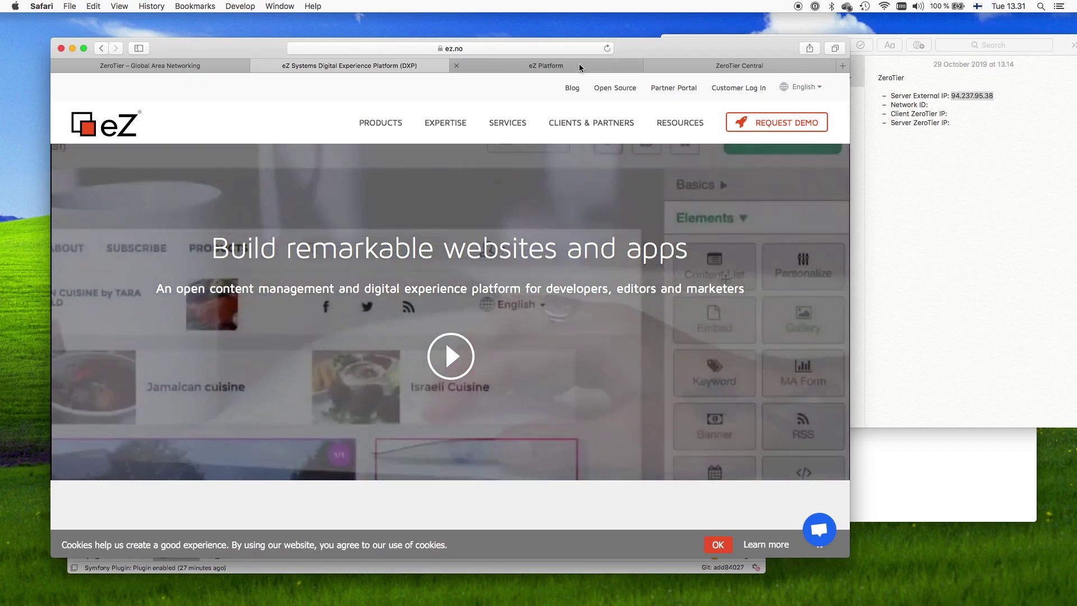
left_click(579, 64)
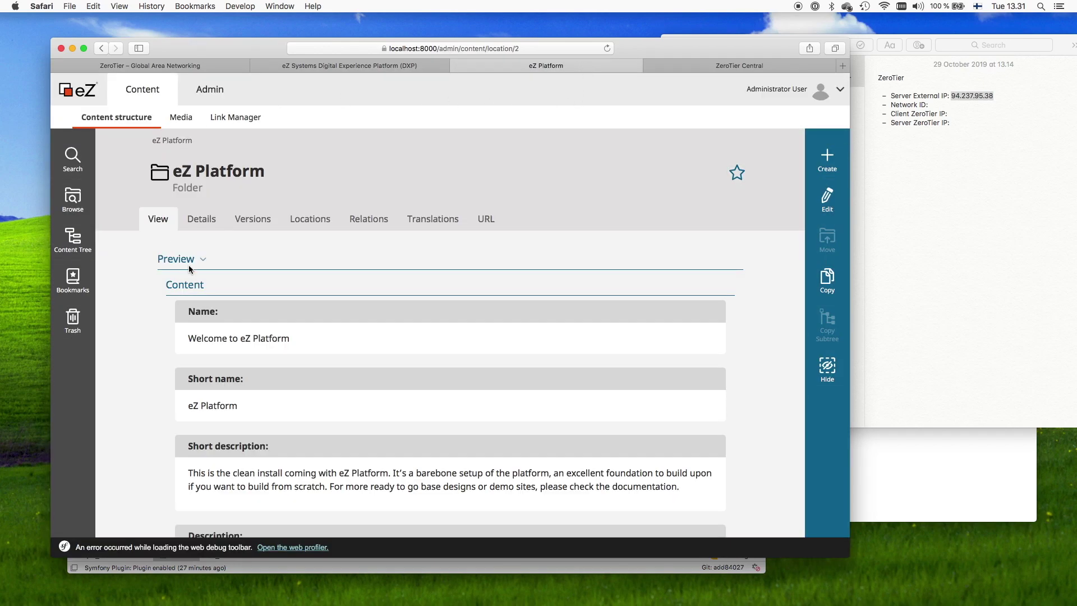
Step: Show the Database tab under Admin > System Information, then open a new terminal window
scroll(189, 269, "down", 10)
scroll(188, 266, "up", 10)
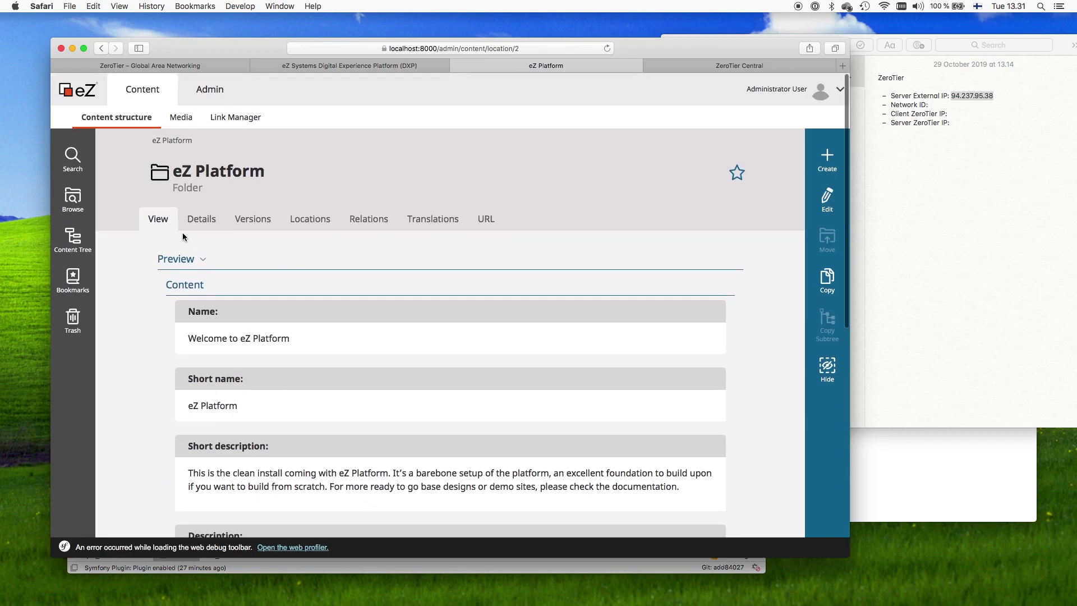
left_click(209, 90)
left_click(130, 120)
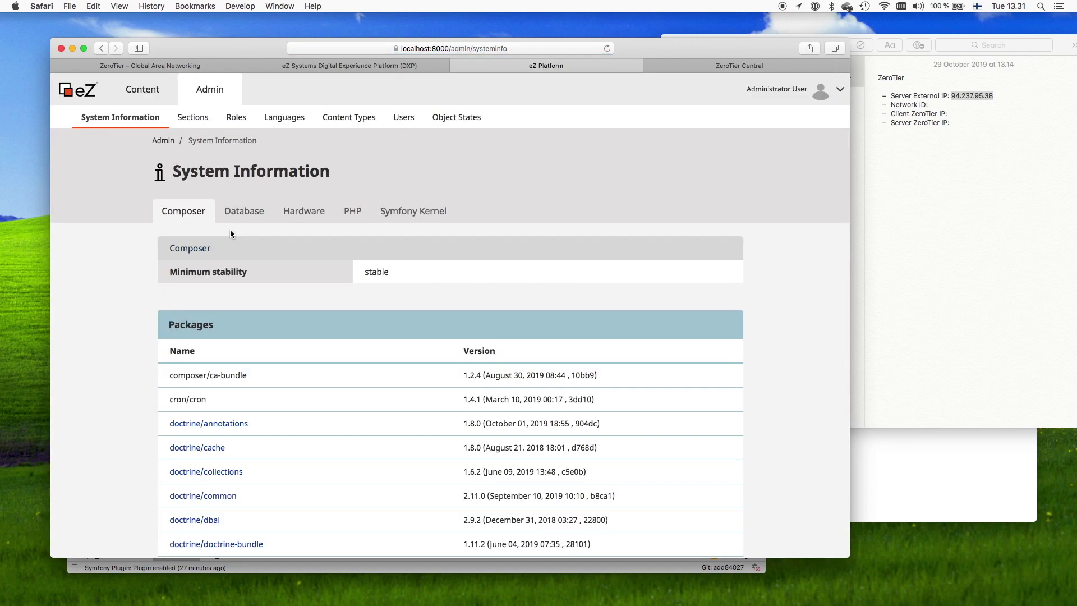
left_click(247, 211)
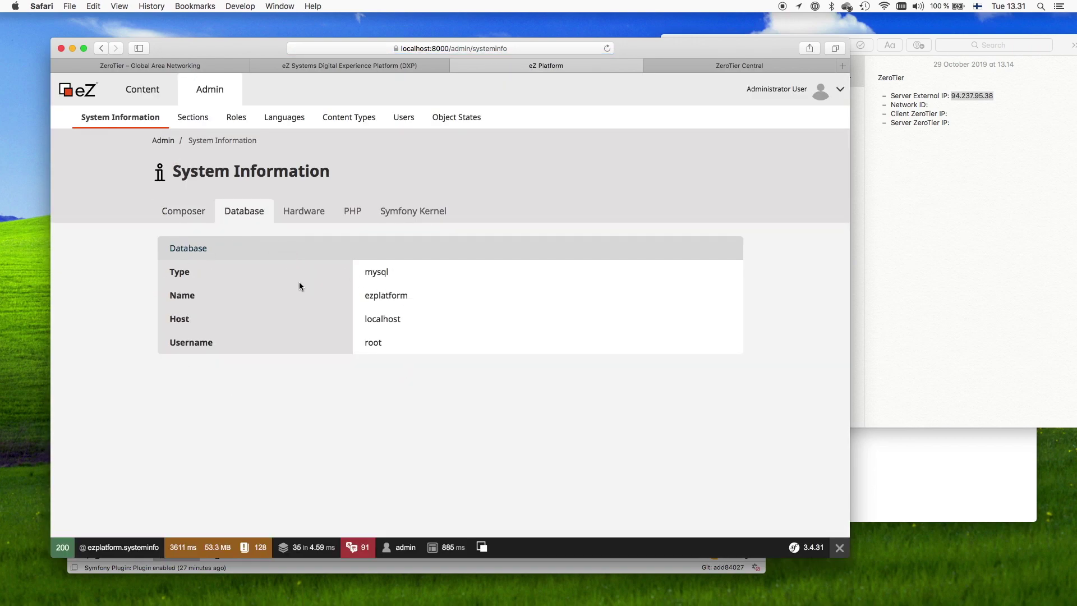
key("ctrl+alt+t")
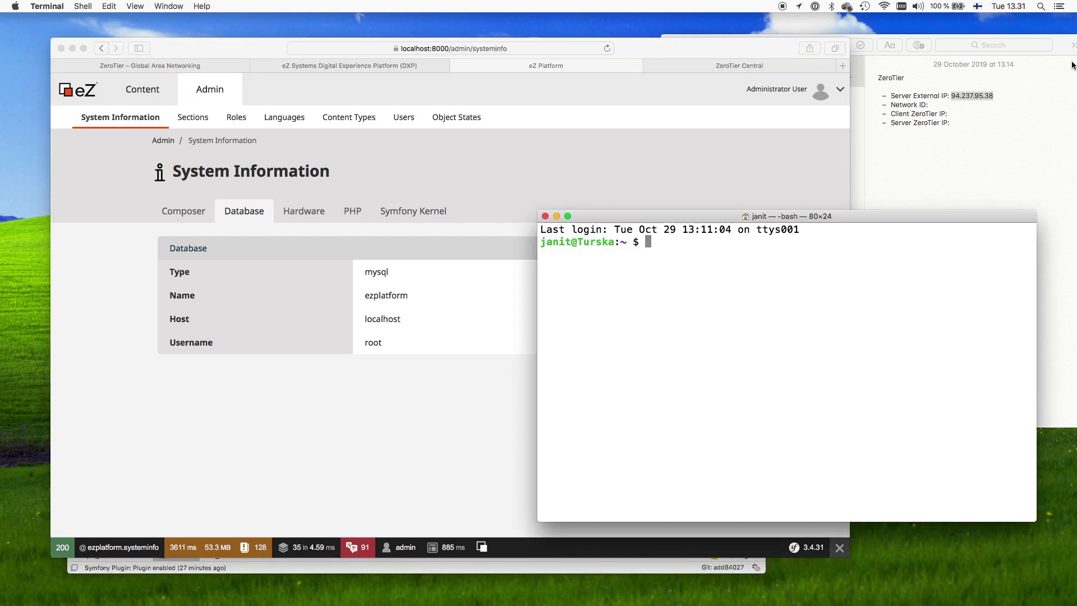
left_click(1001, 105)
right_click(983, 94)
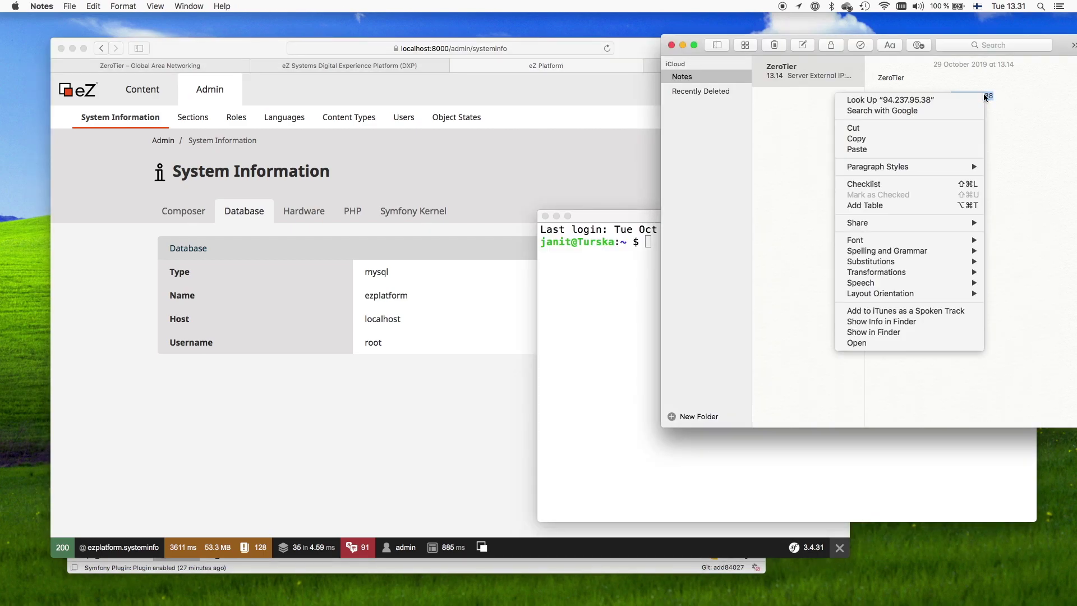
left_click(952, 140)
left_click(623, 333)
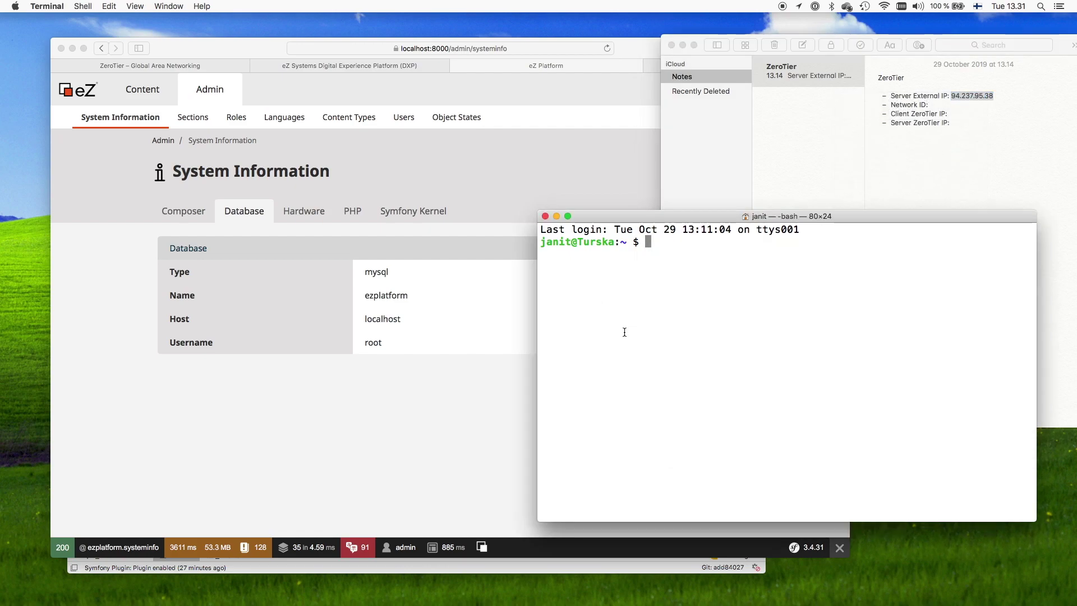
type("ssh root@")
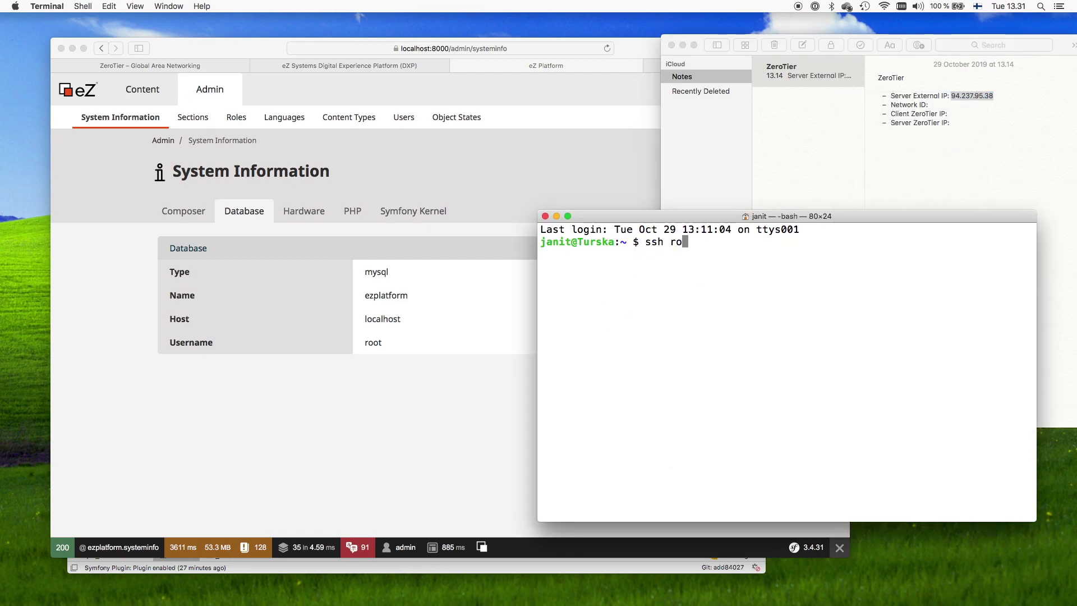
right_click(761, 273)
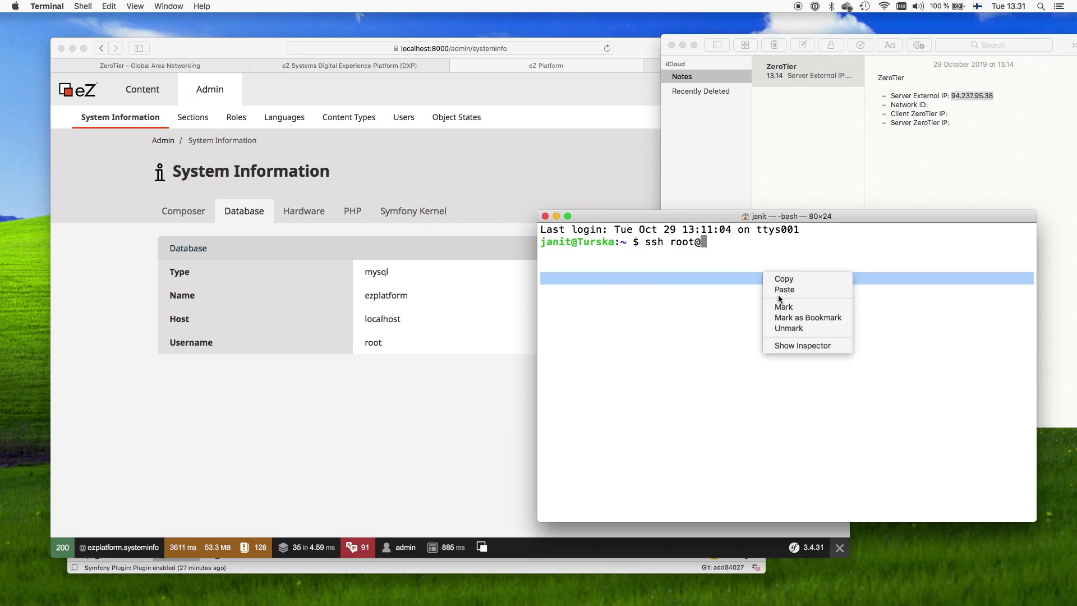
left_click(782, 291)
key("Return")
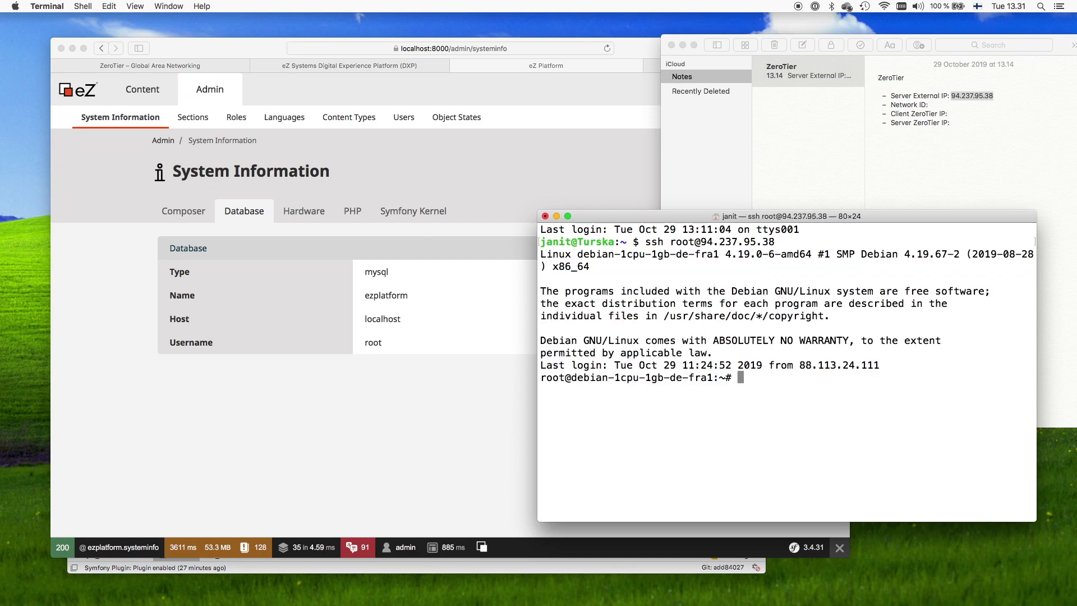
Step: Start a MariaDB session with 'mysql -uroot', then return to the ZeroTier site in Safari
type("mysql -uroot")
key("Return")
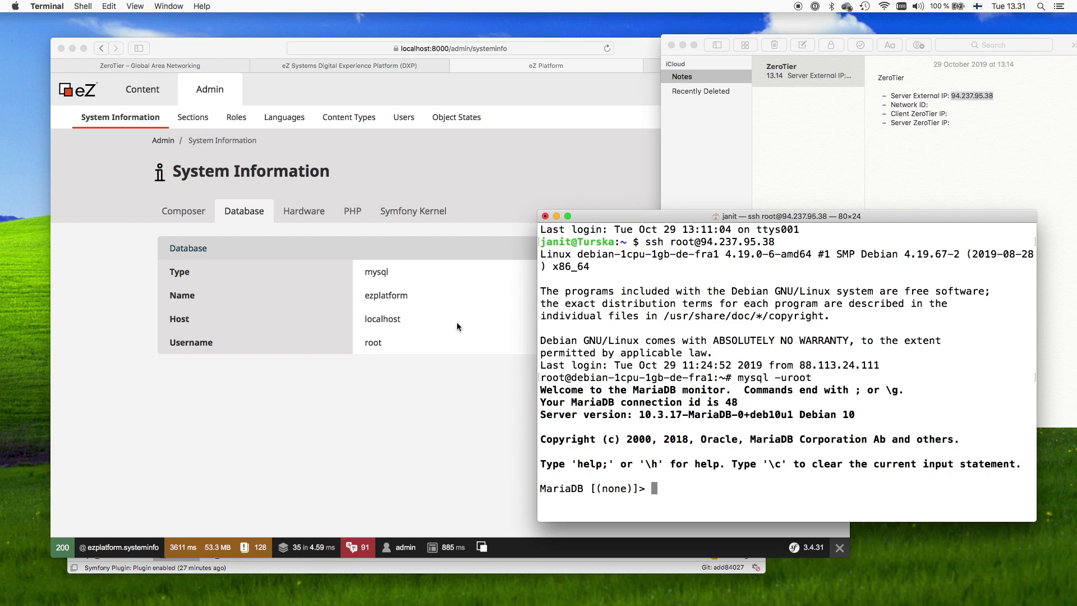
left_click(446, 421)
left_click(178, 68)
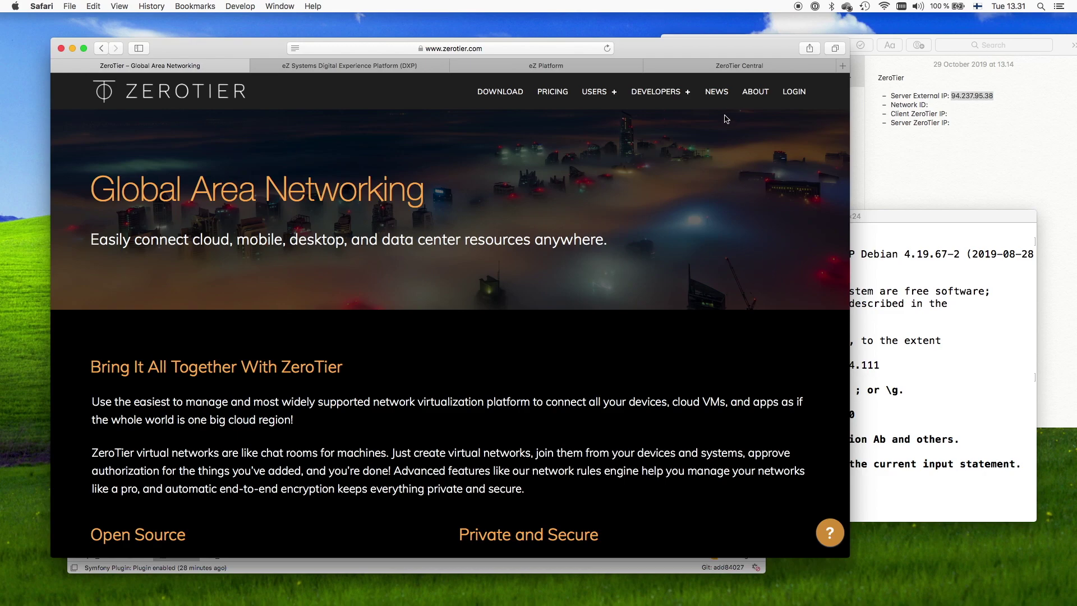
Step: Create the network insane_edison (ID 0cccb752f73652c1) in ZeroTier Central and open its settings
left_click(725, 68)
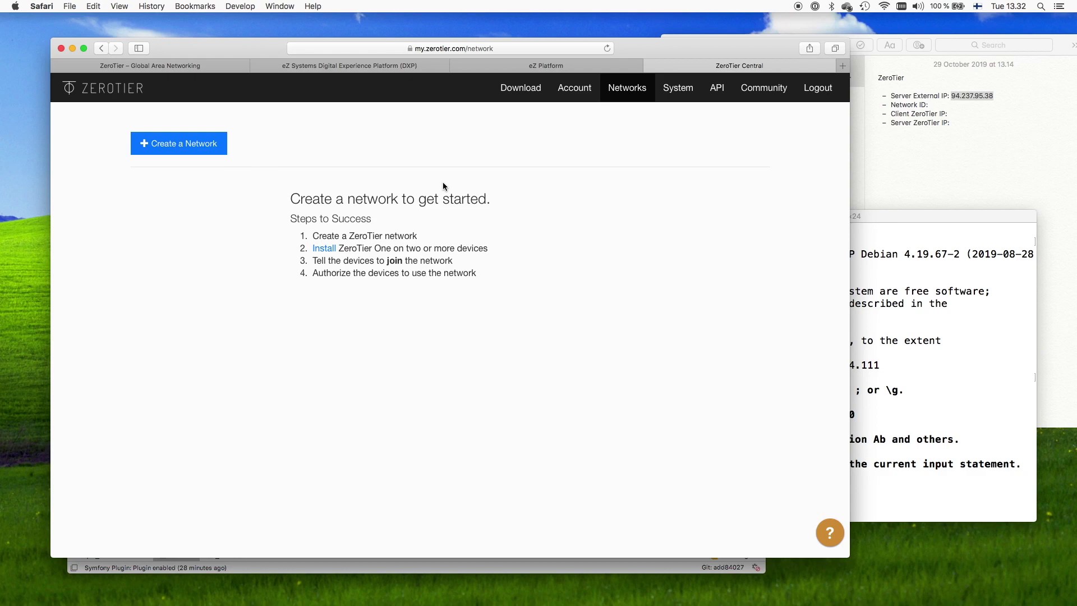
left_click(217, 151)
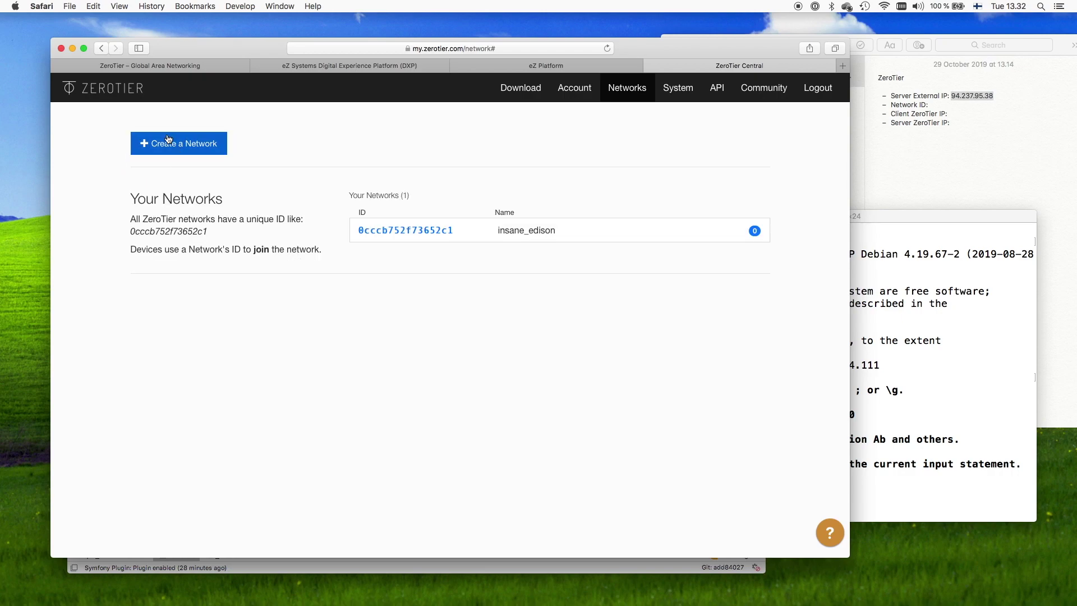
left_click(376, 228)
Step: Review insane_edison's private access control and 10.243.0.0/16 managed route, then return to Terminal
scroll(377, 227, "up", 15)
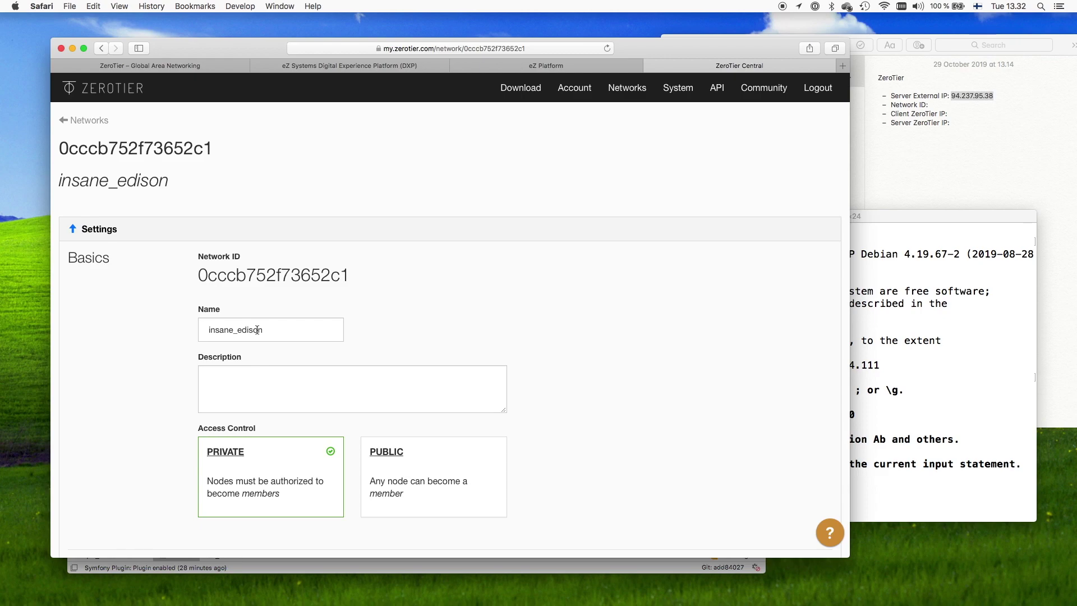
scroll(257, 329, "down", 3)
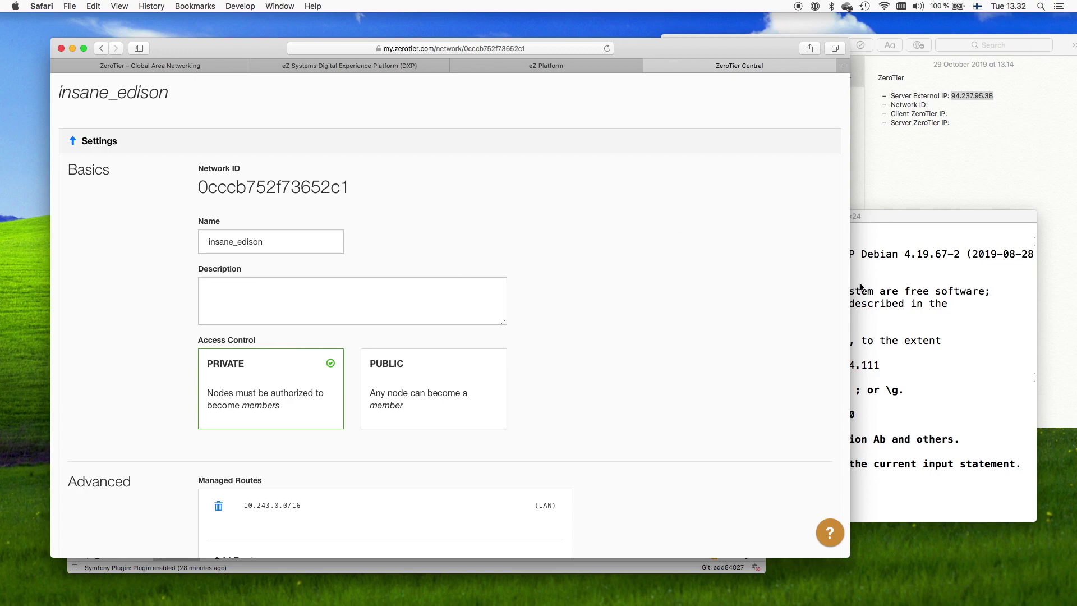
left_click(878, 288)
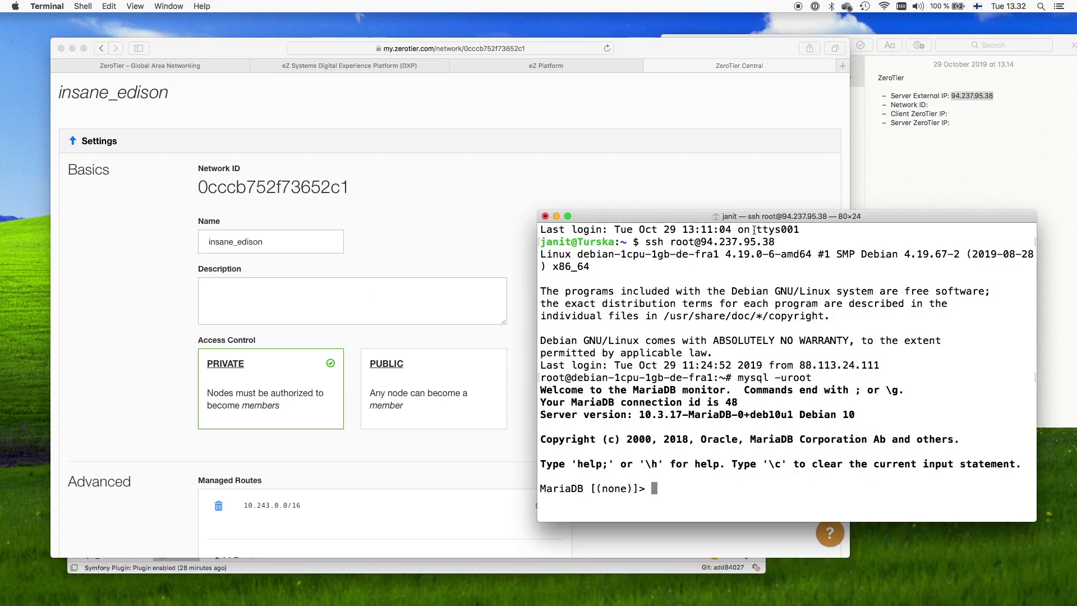
Step: In a new local tab, run 'sudo zerotier-cli join' with the admin password, getting 'invalid network id'
key("super+t")
type("s")
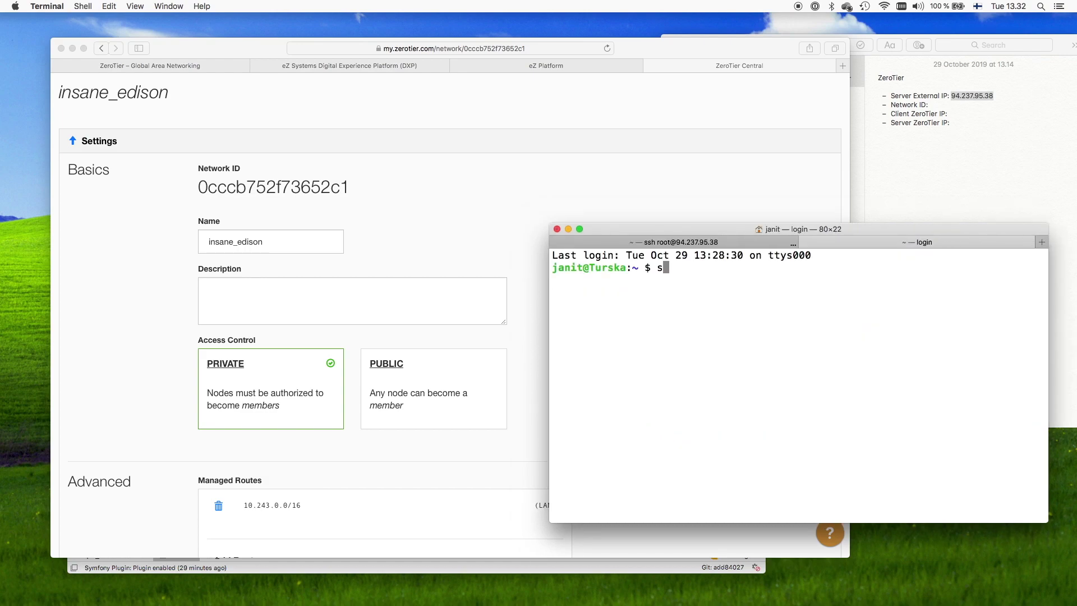
type("udo ")
type("d")
key("BackSpace")
type("zer")
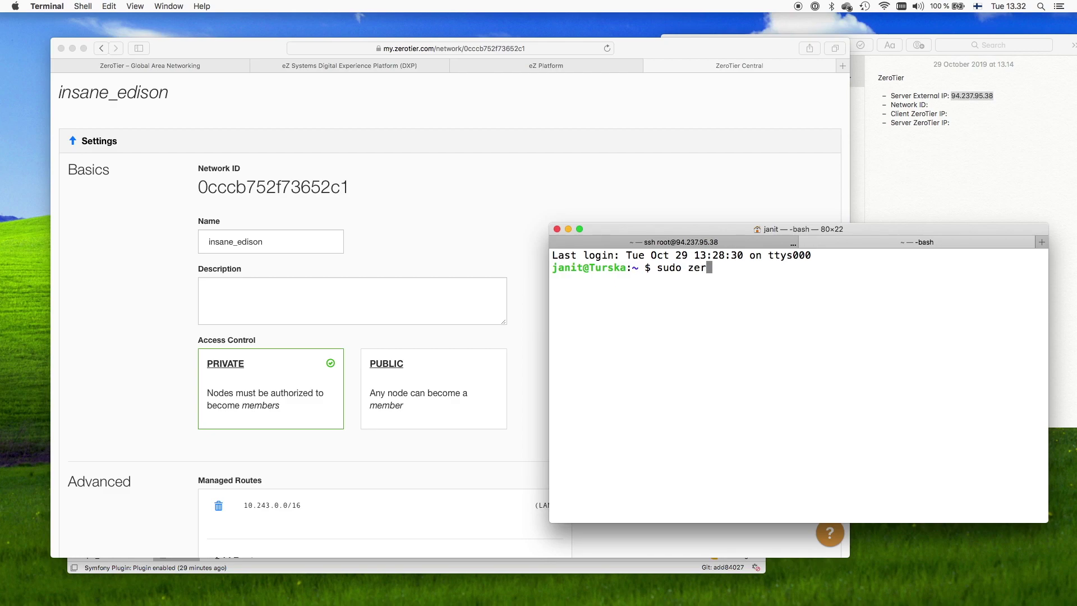
type("otier-cli join")
key("Return")
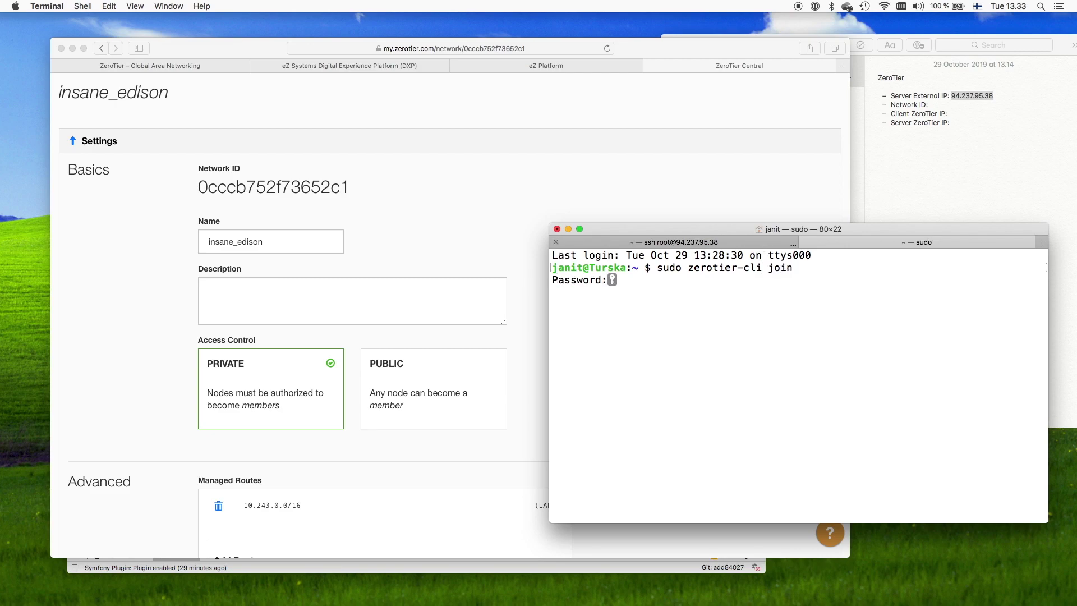
key("Return")
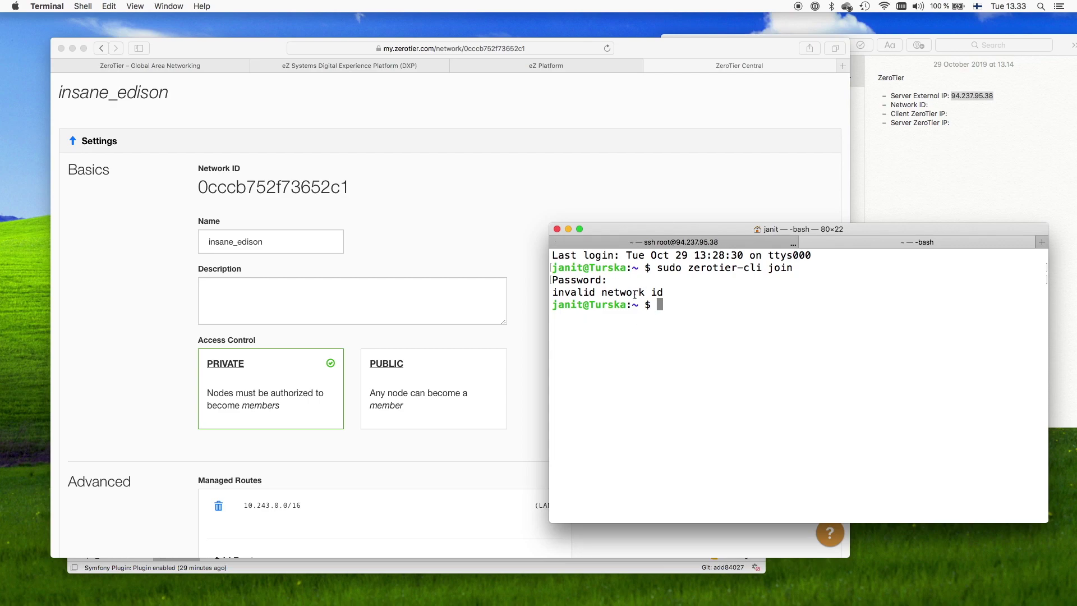
left_click(325, 189)
double_click(325, 189)
right_click(325, 188)
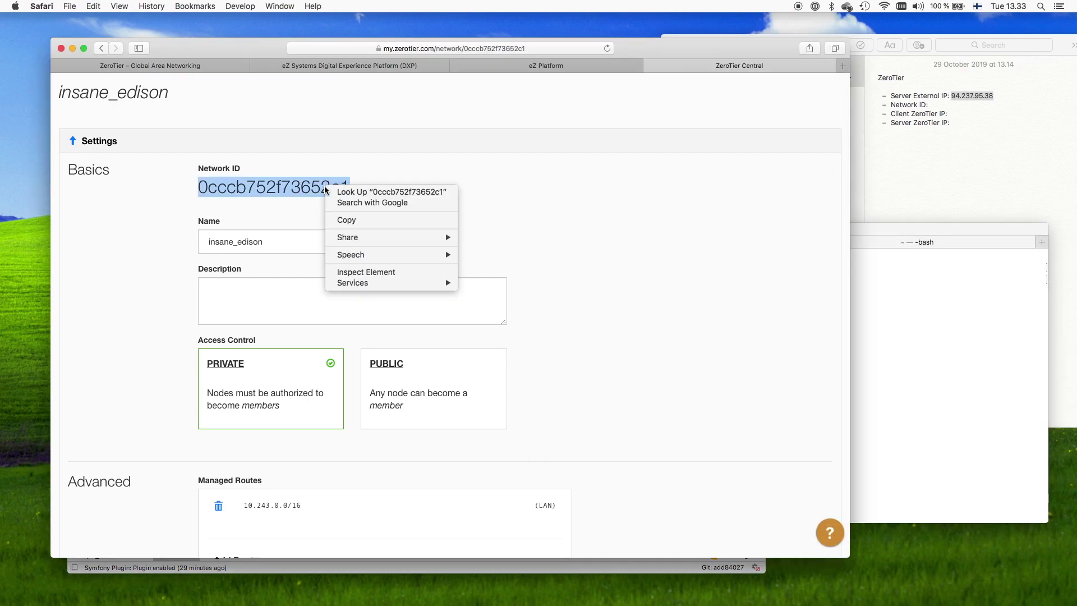
left_click(346, 220)
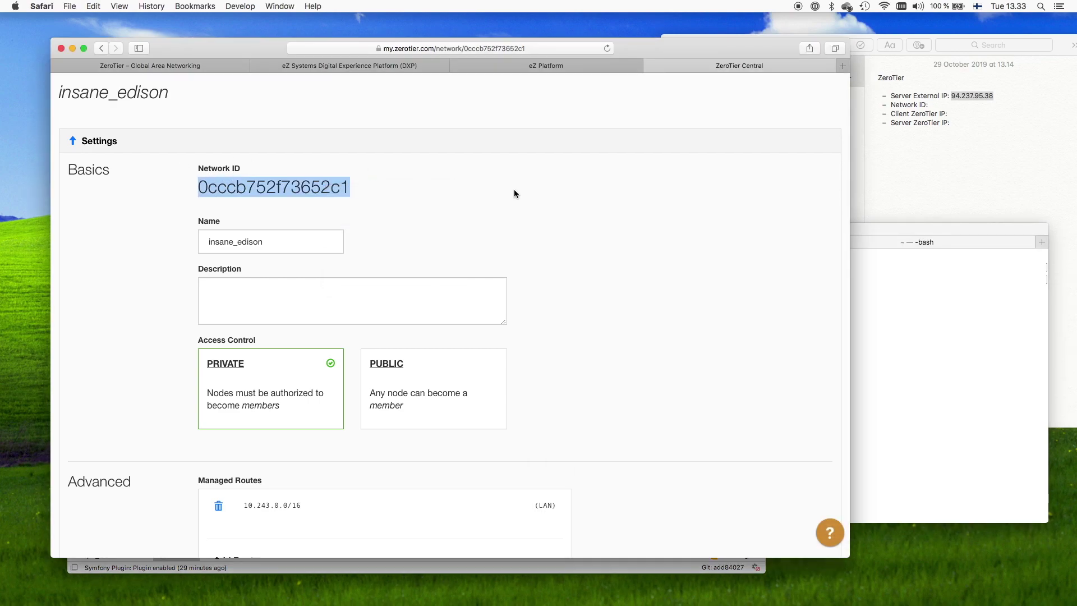
left_click(917, 323)
key("Up")
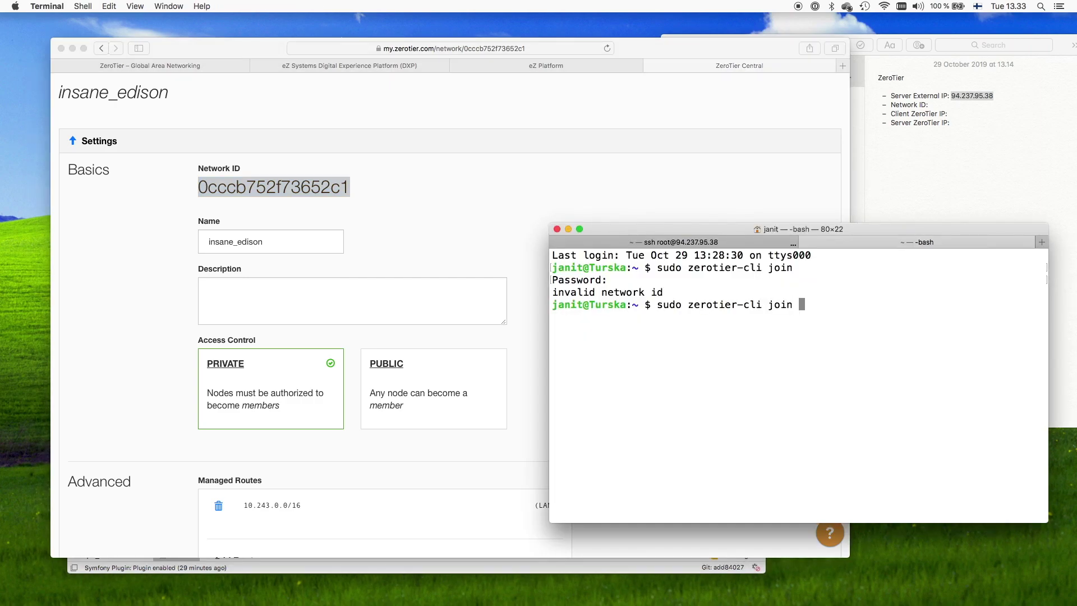
Step: Join network 0cccb752f73652c1 by pasting its ID, then show the zerotier-cli usage help
right_click(932, 331)
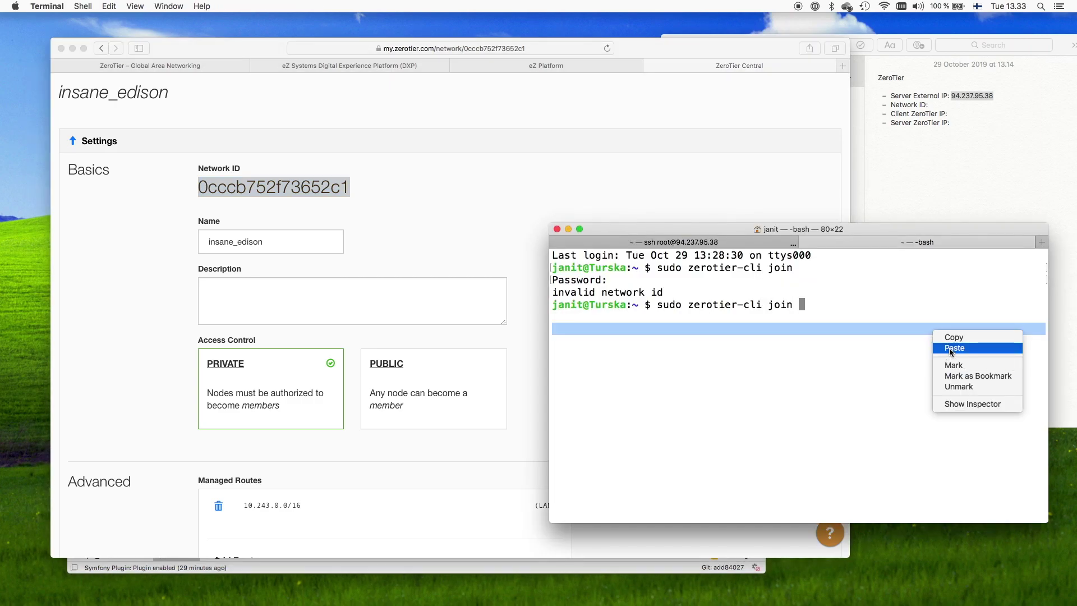
left_click(949, 348)
key("Return")
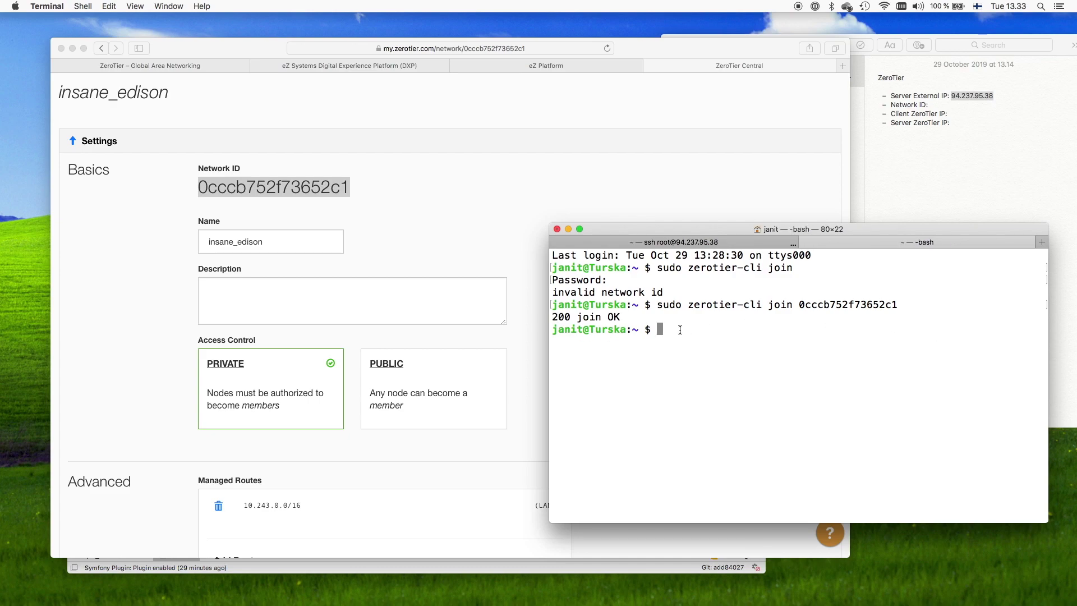
type("sudo zer")
key("BackSpace")
type("rotier-cli")
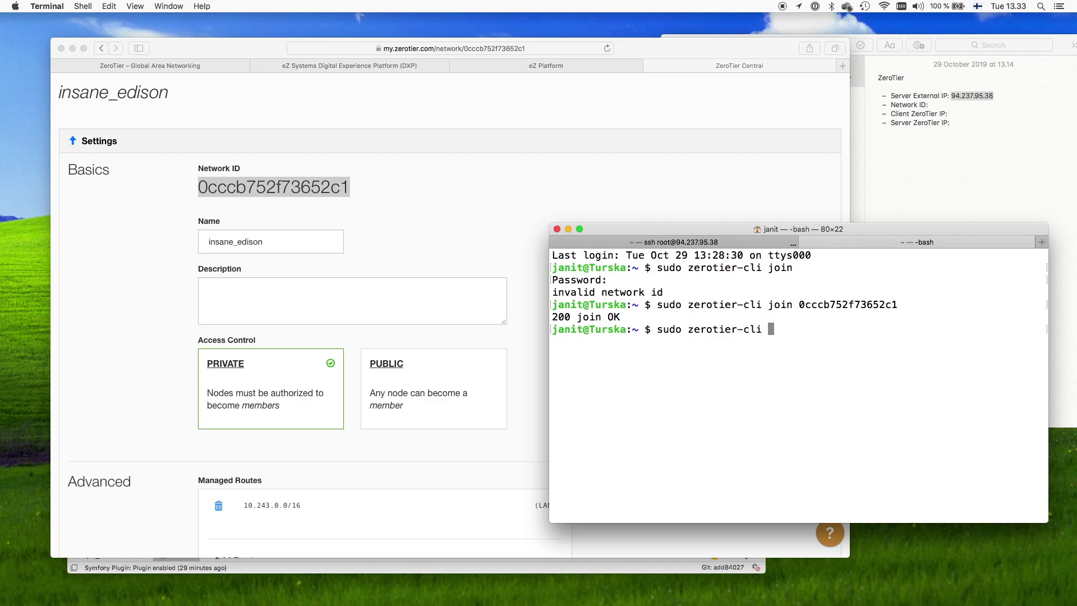
key("Return")
Step: Run 'sudo zerotier-cli listnetworks' and highlight the network's ACCESS_DENIED status
key("Up")
key("BackSpace")
key("BackSpace")
key("BackSpace")
key("BackSpace")
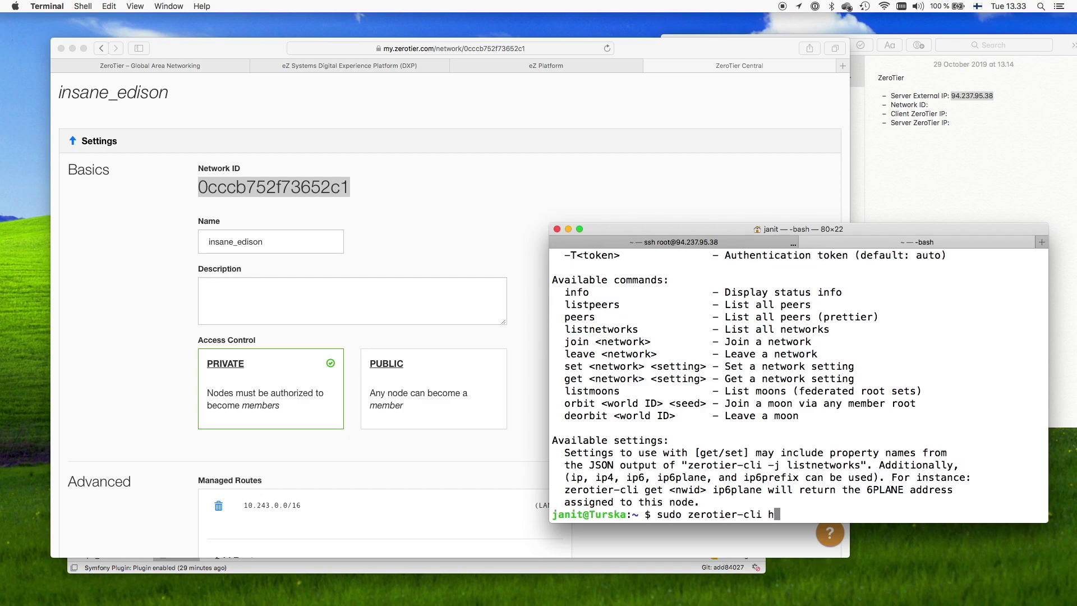
type("listnetworks")
key("Return")
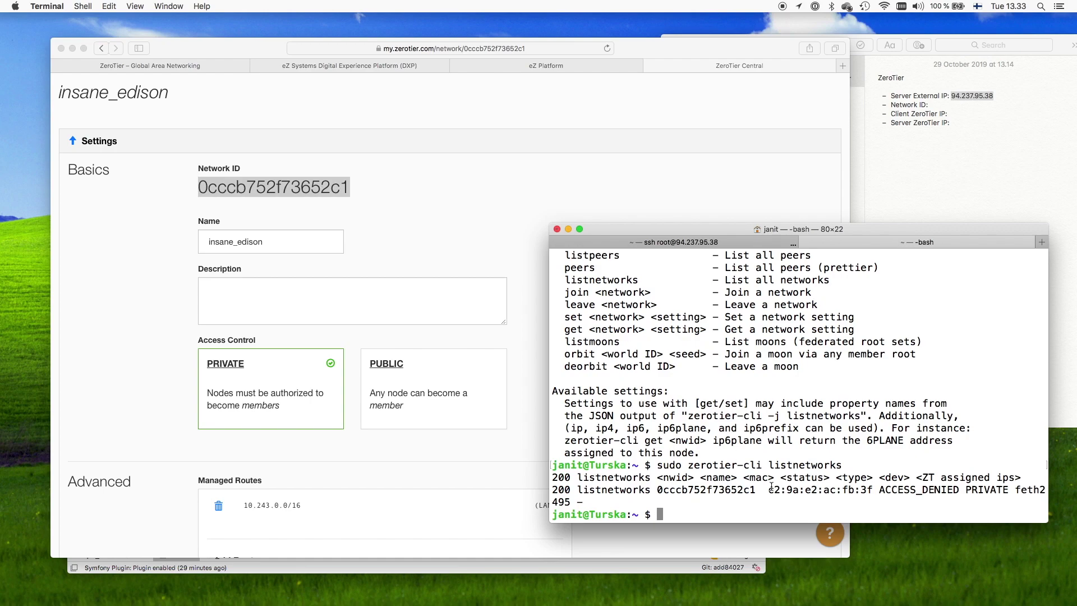
left_click_drag(647, 489, 762, 491)
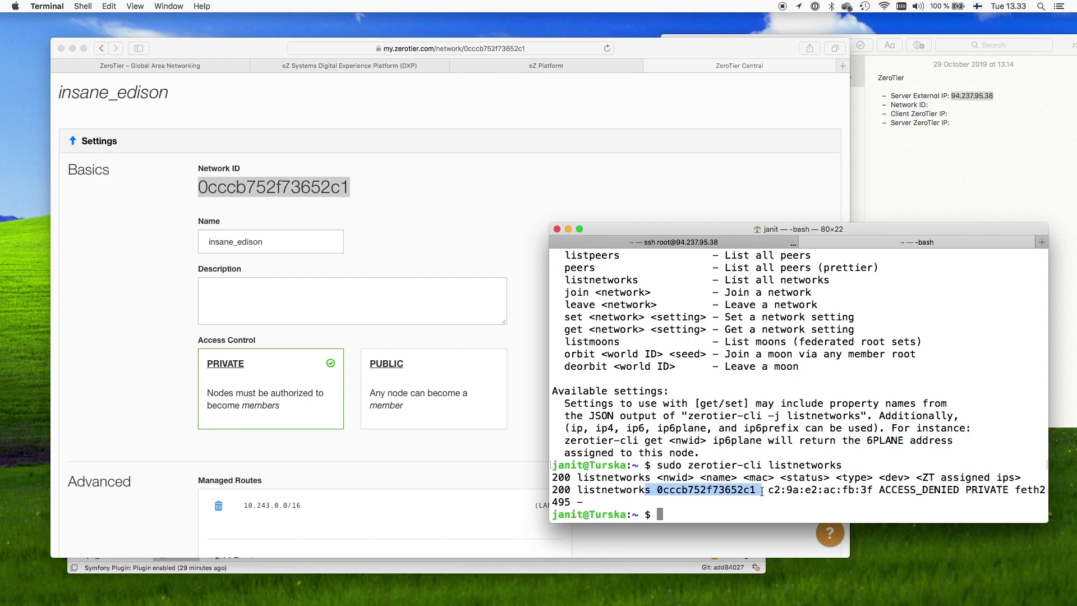
double_click(904, 490)
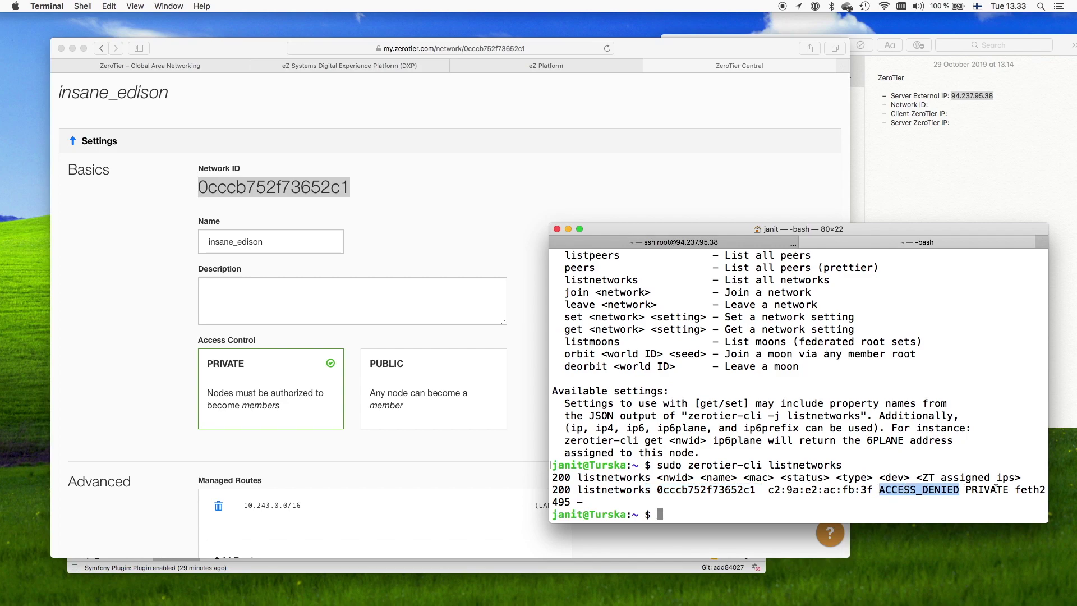
left_click(459, 180)
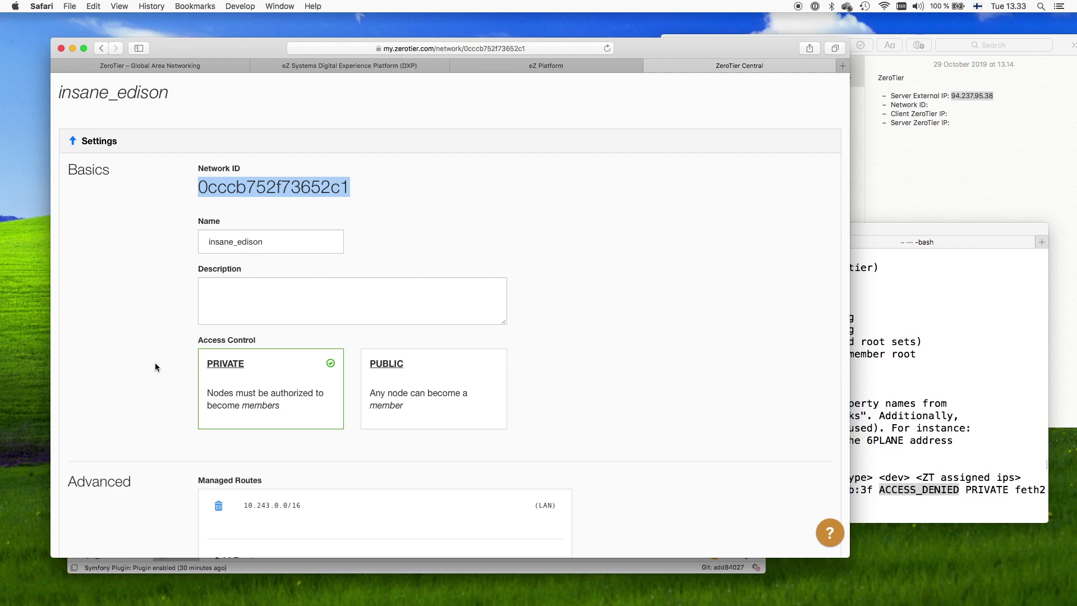
Step: Tick Auth? for the new member so it comes ONLINE with IP 10.243.38.163
scroll(155, 362, "down", 10)
scroll(155, 362, "down", 10)
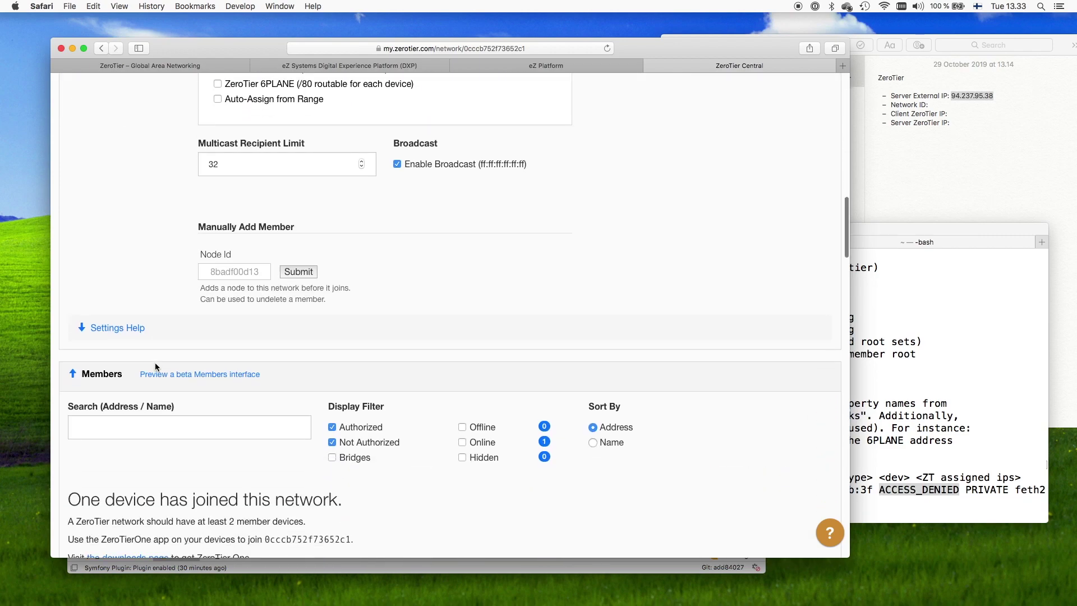
scroll(155, 363, "up", 2)
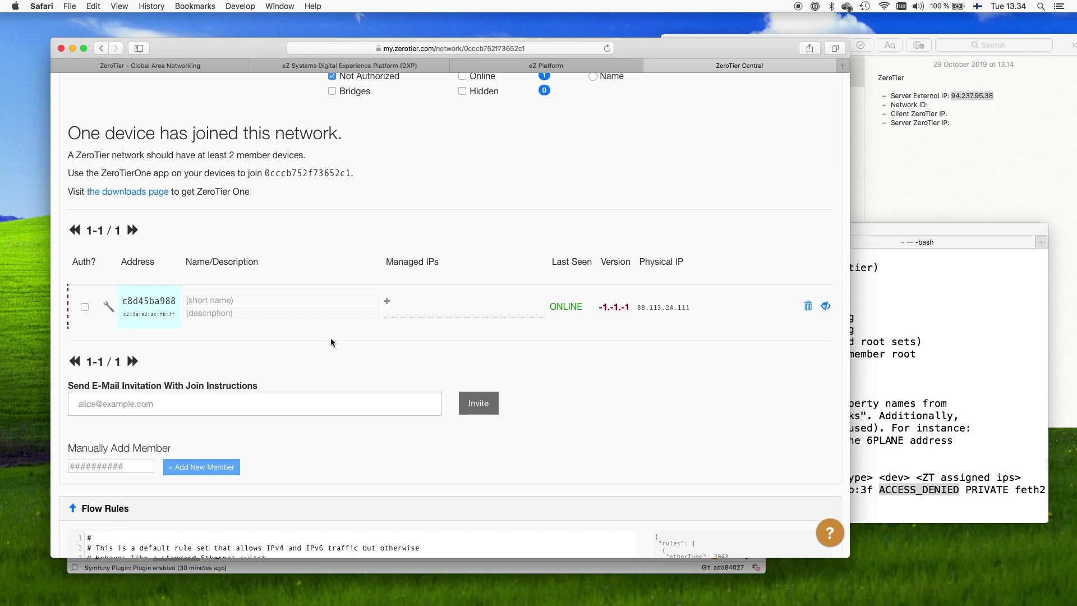
left_click(84, 308)
scroll(83, 312, "up", 15)
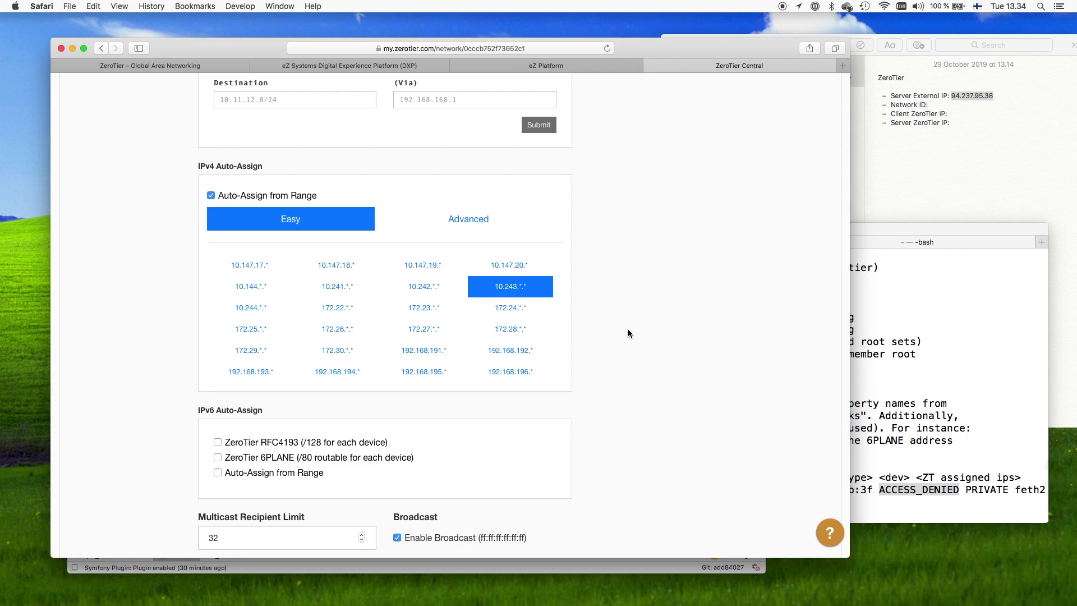
scroll(627, 332, "down", 10)
scroll(627, 332, "down", 5)
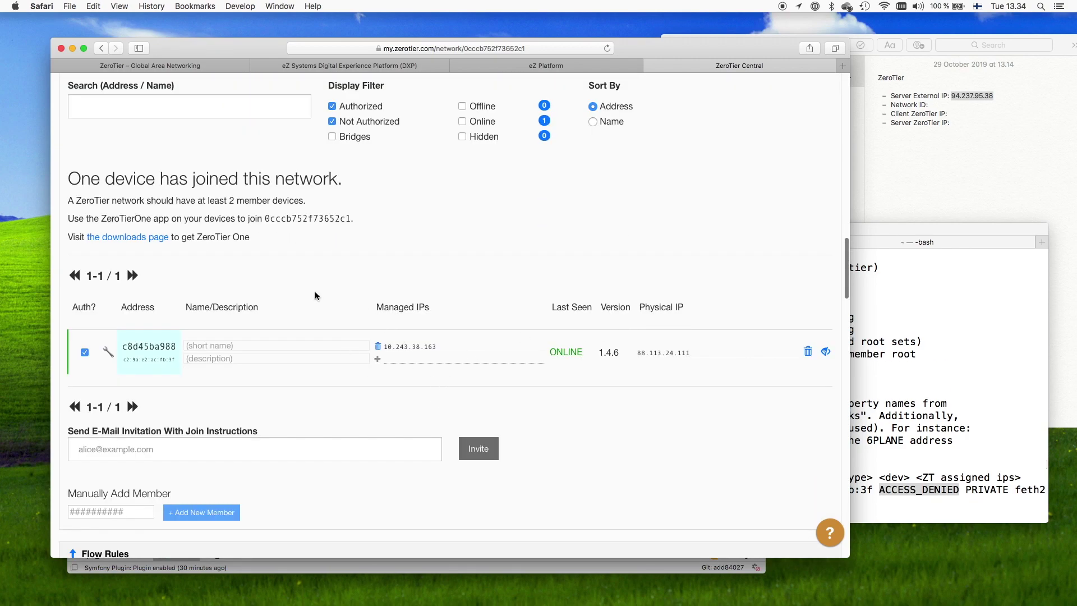
Step: Rerun 'sudo zerotier-cli listnetworks' to see insane_edison OK at 10.243.38.163/16
key("super+Tab")
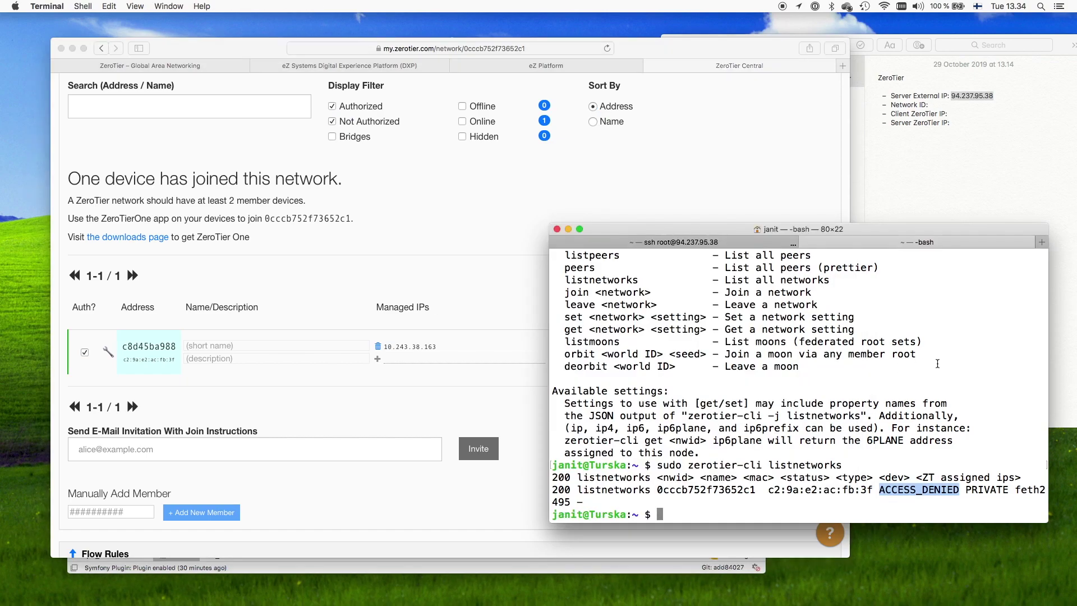
key("Up")
key("Return")
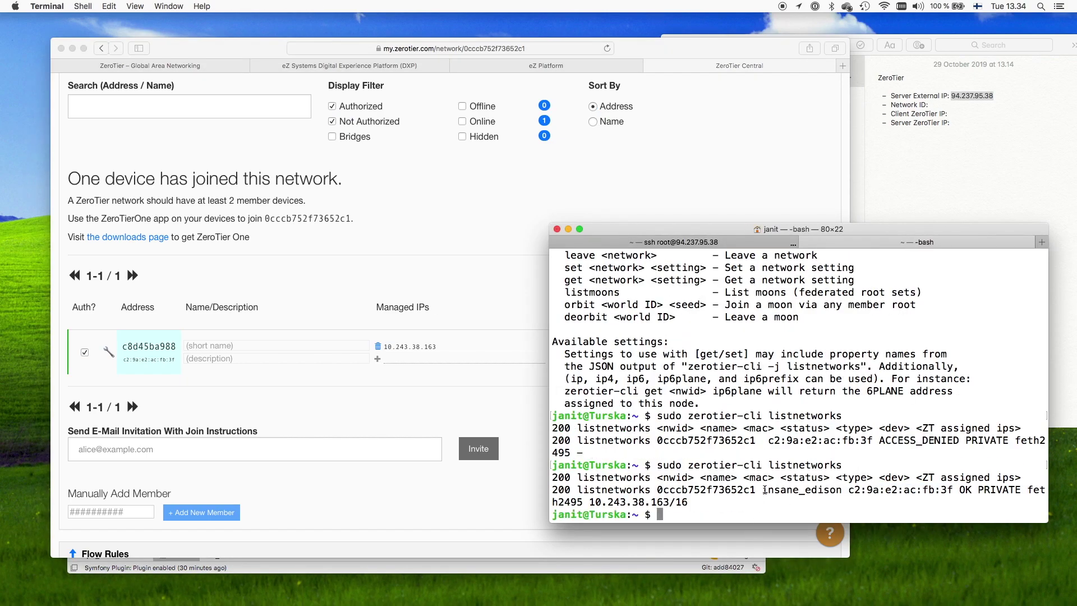
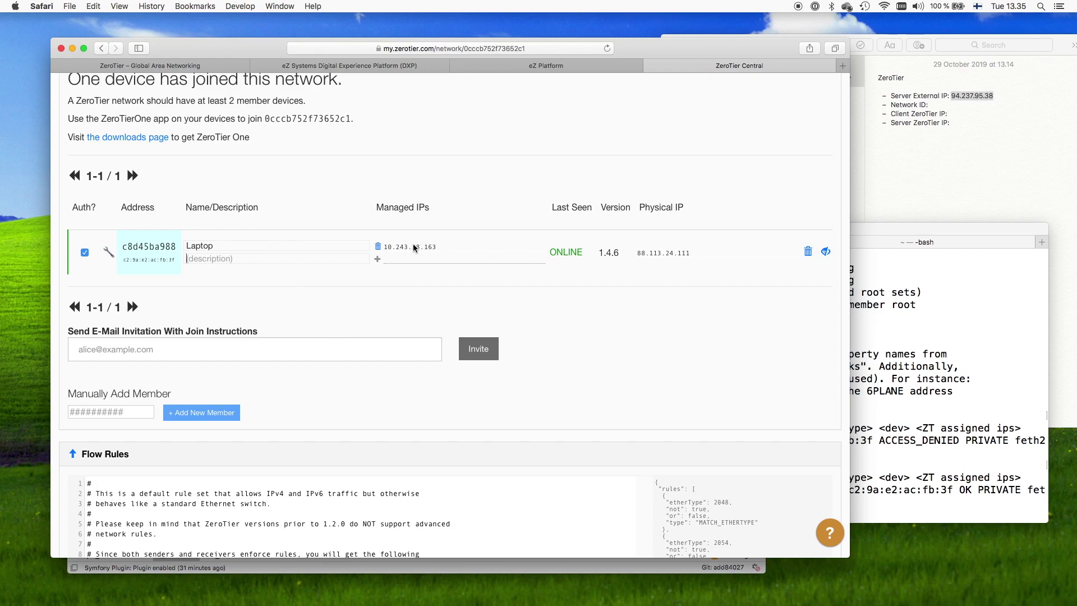
left_click(902, 352)
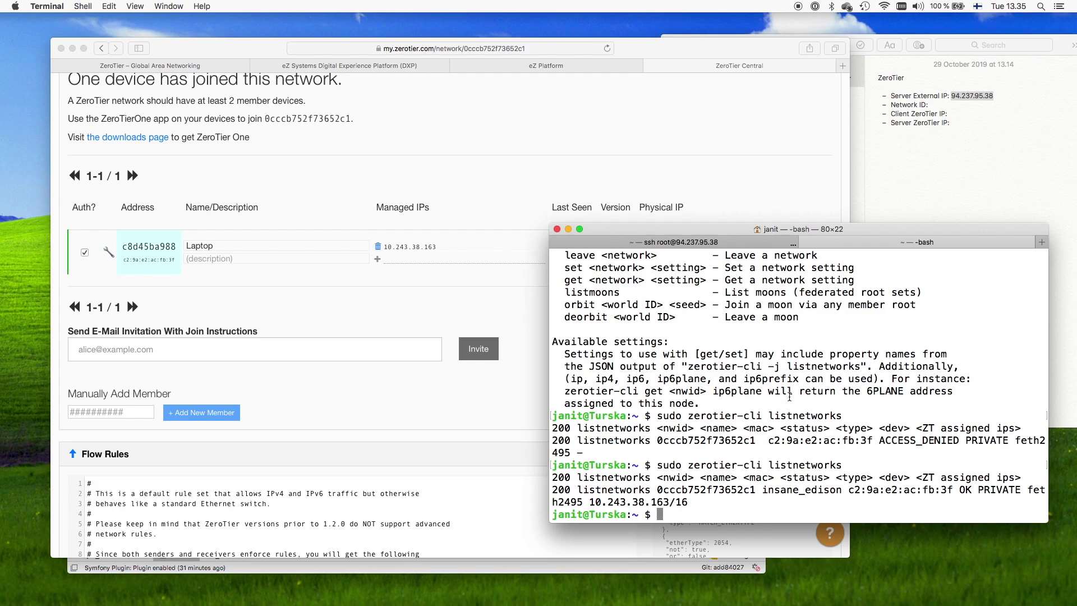
left_click(692, 245)
type("exit")
key("Return")
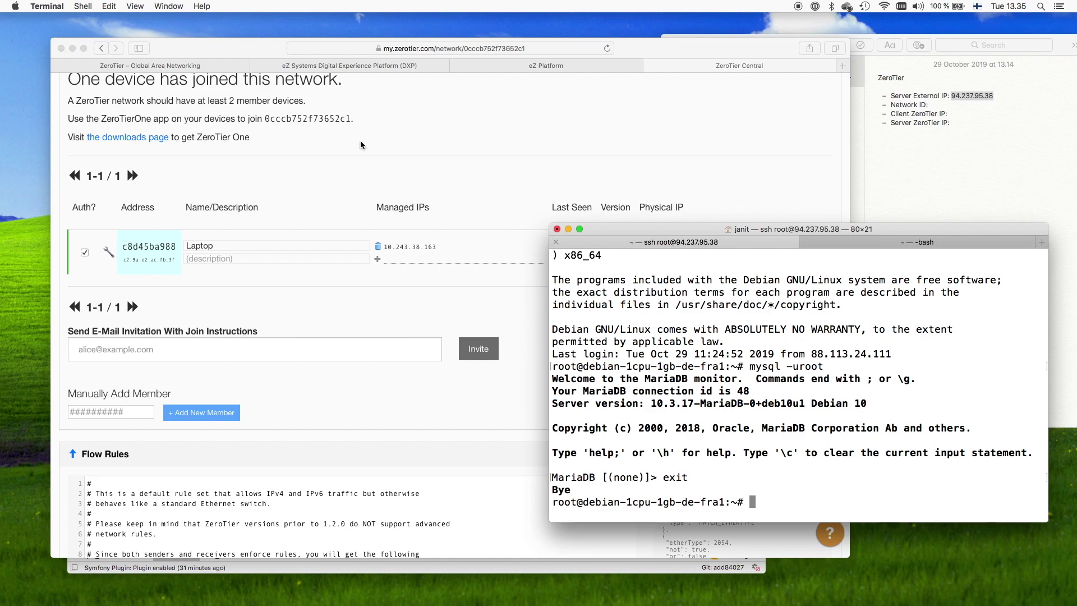
left_click(167, 66)
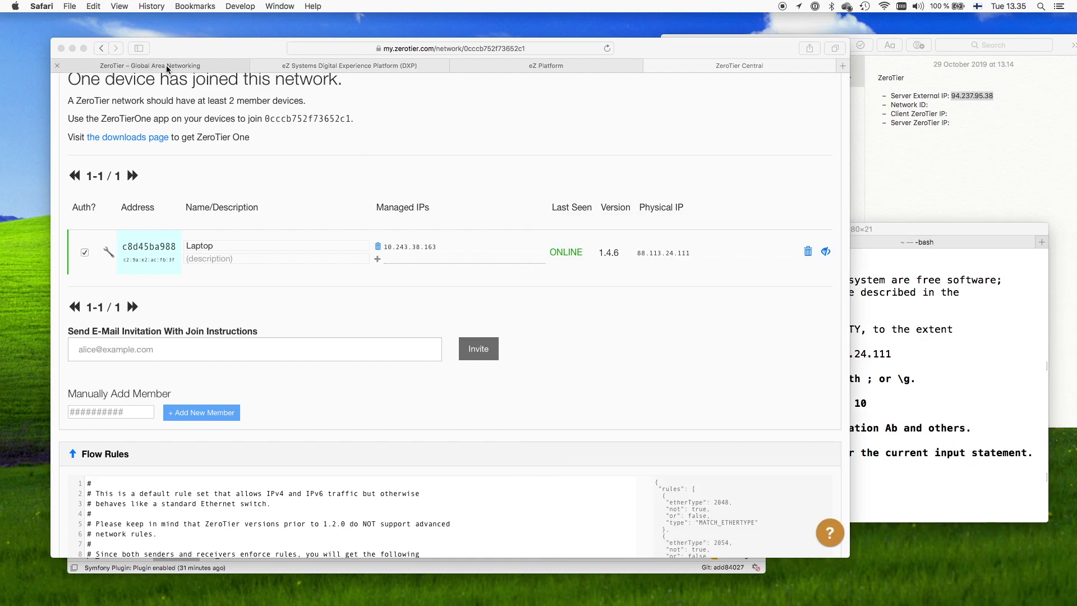
Step: Go to the ZeroTier download page and scroll to the Linux (DEB/RPM) install section
left_click(166, 65)
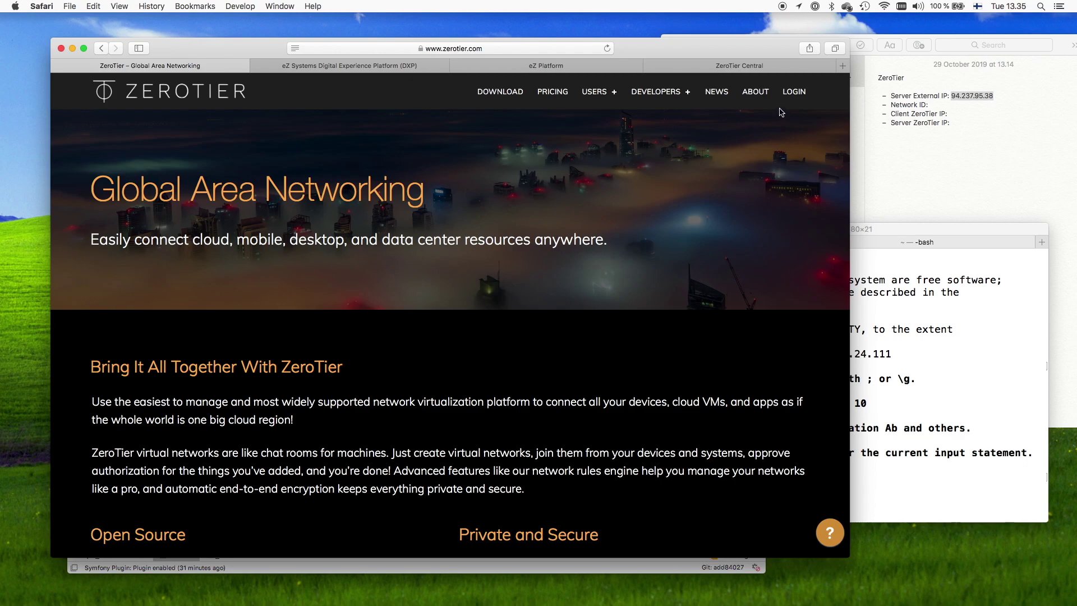
left_click(499, 93)
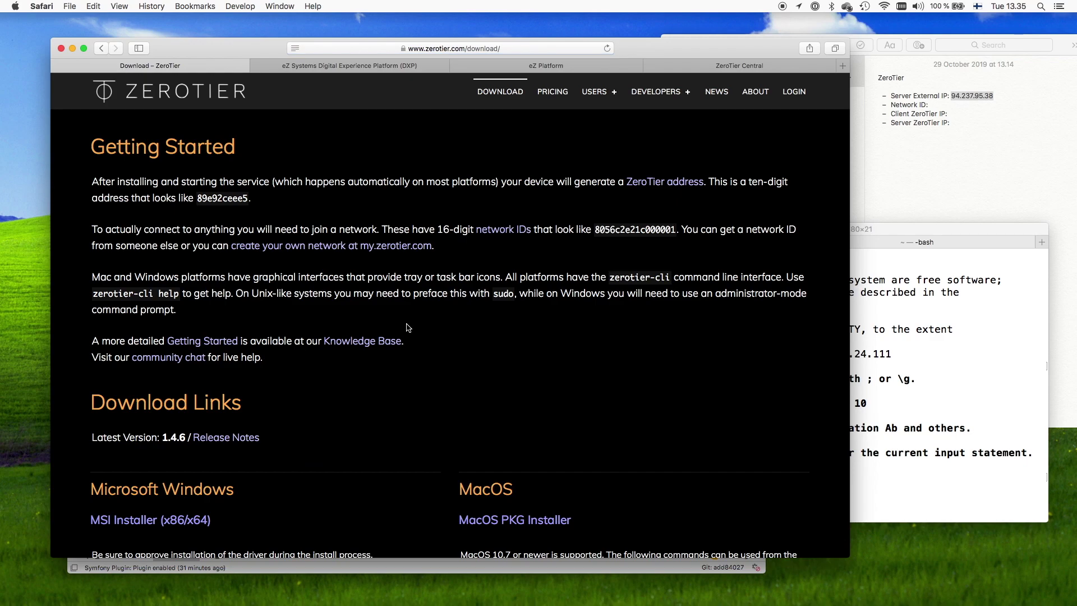
scroll(408, 327, "down", 5)
scroll(167, 322, "down", 9)
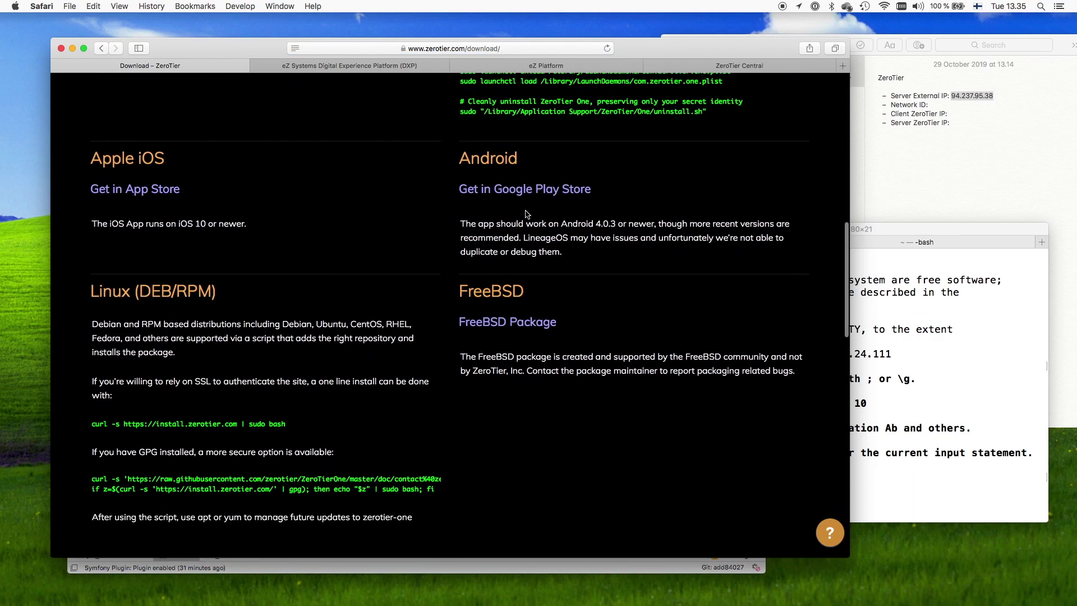
scroll(241, 360, "down", 2)
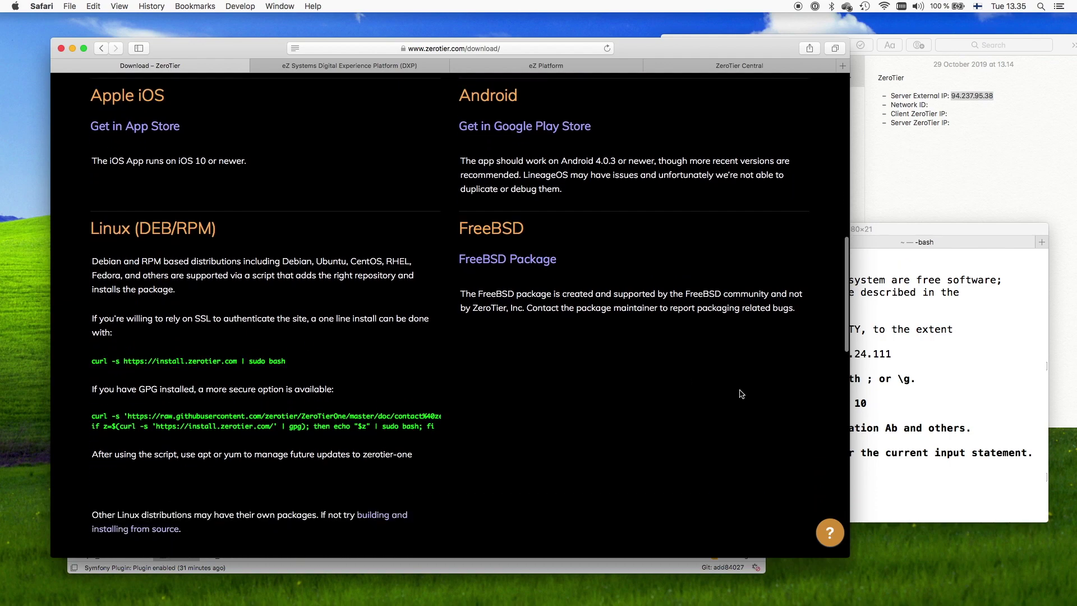
Step: Run cat /etc/issue on the server, confirming it runs Debian GNU/Linux 10
left_click(894, 407)
type("cat /etc/")
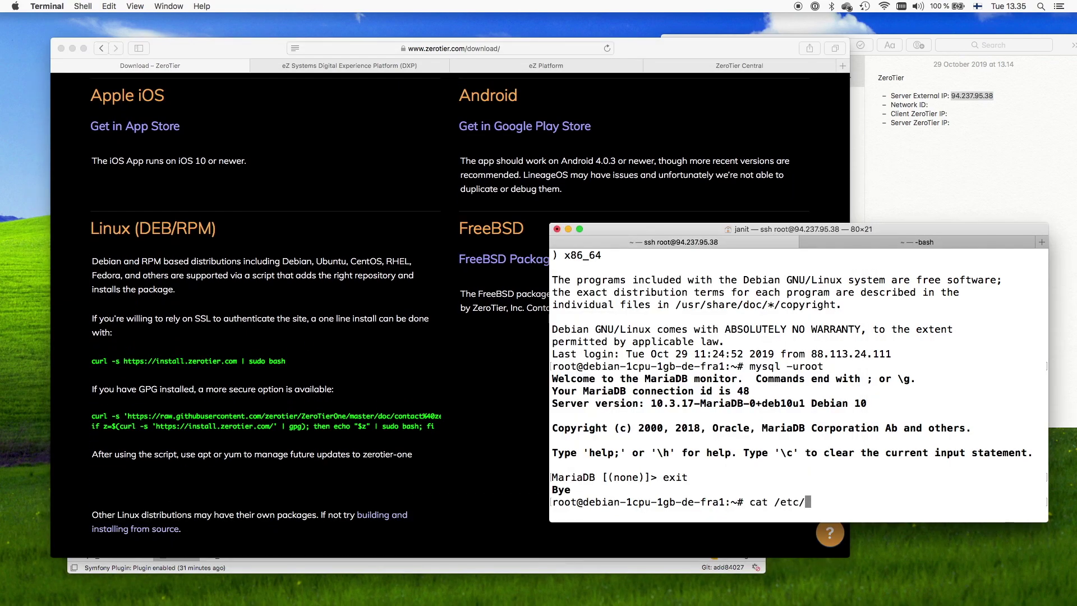
type("issue")
key("Return")
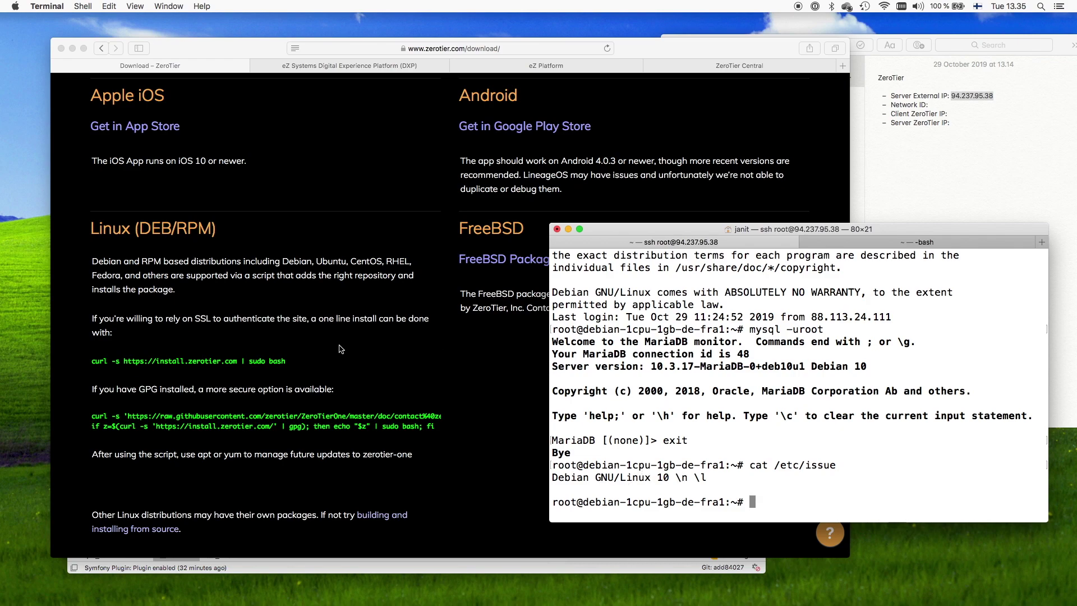
left_click(320, 359)
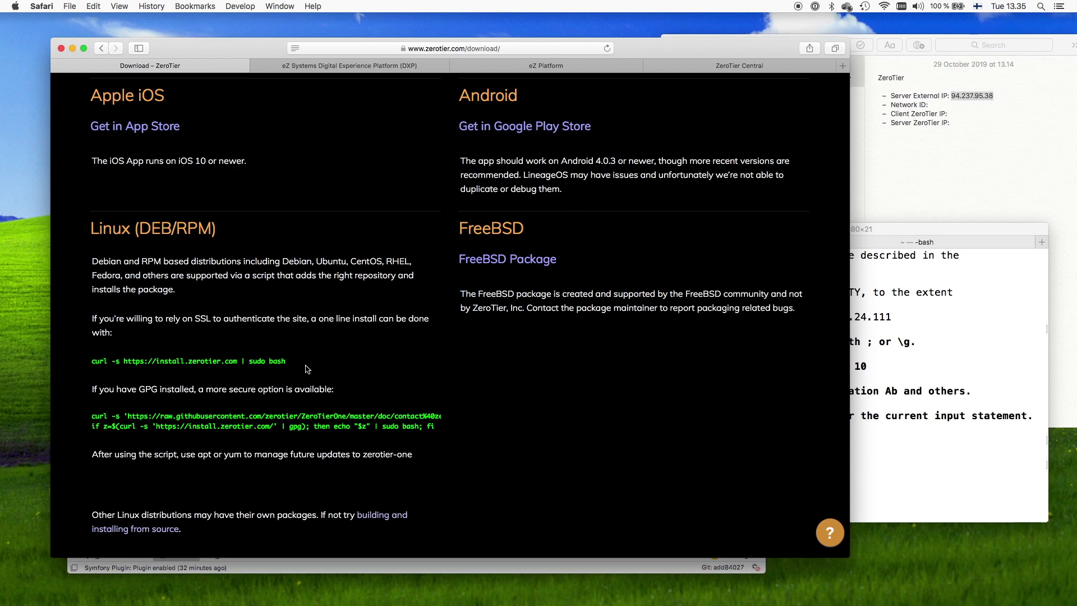
Step: Copy the Linux one-line curl … | sudo bash install script and run it on the server
left_click_drag(91, 362, 285, 362)
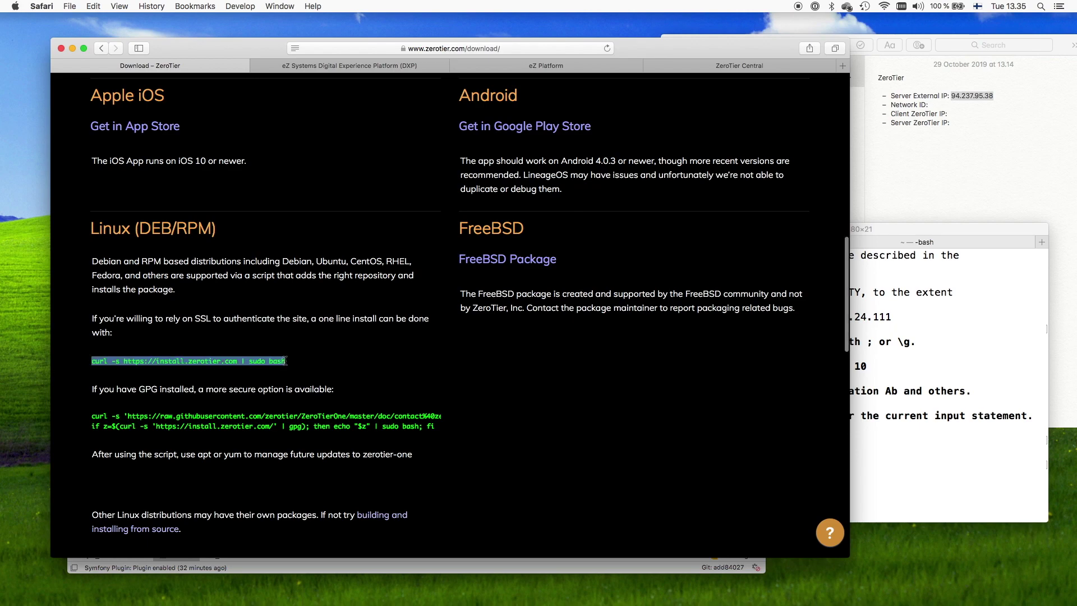
right_click(285, 363)
left_click(305, 394)
left_click(878, 379)
right_click(790, 451)
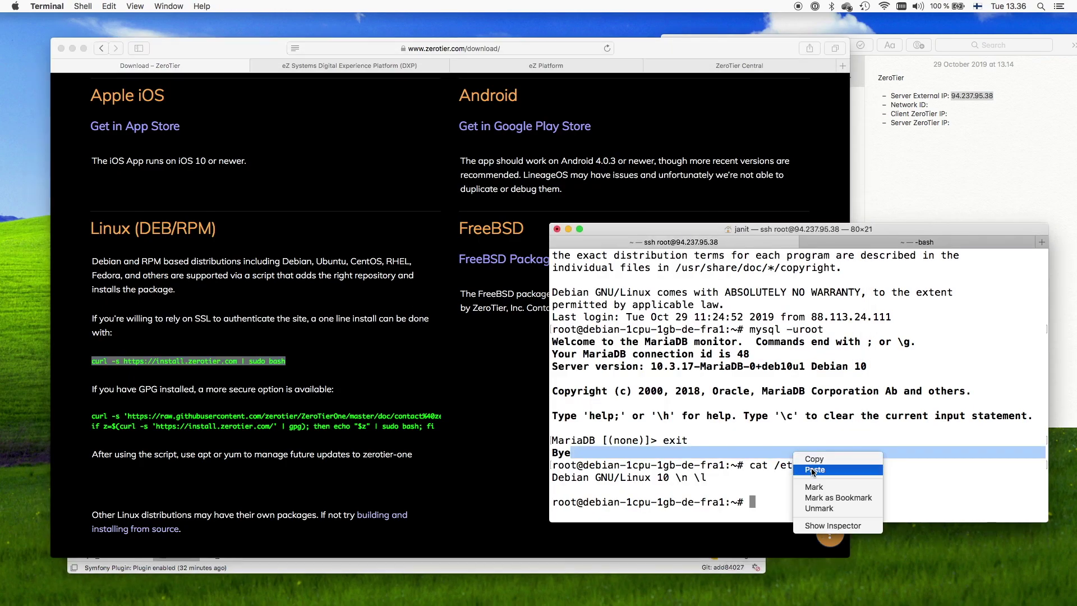
left_click(811, 467)
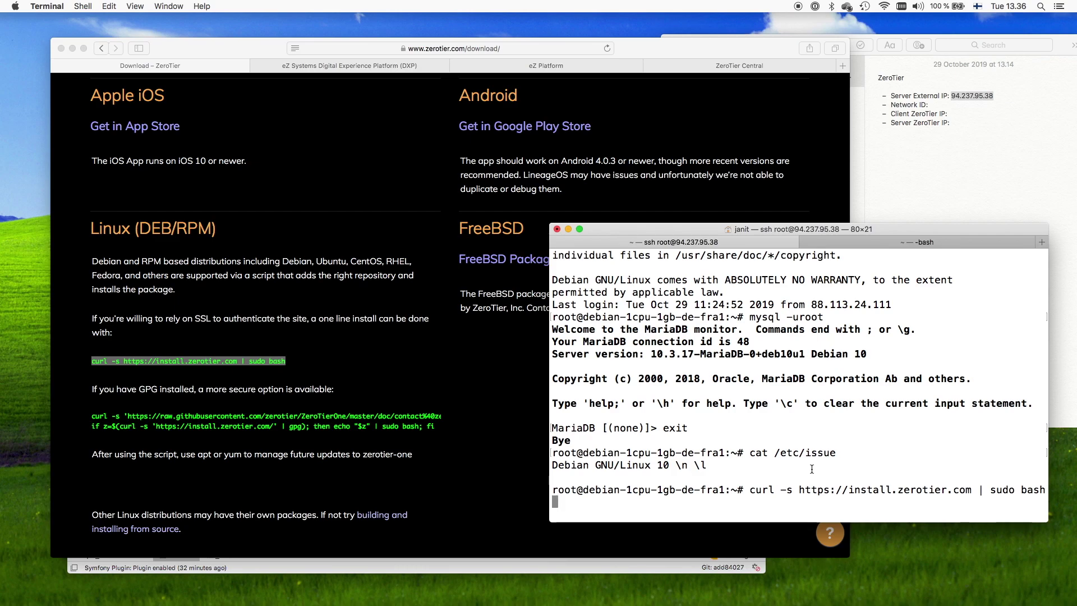
key("Return")
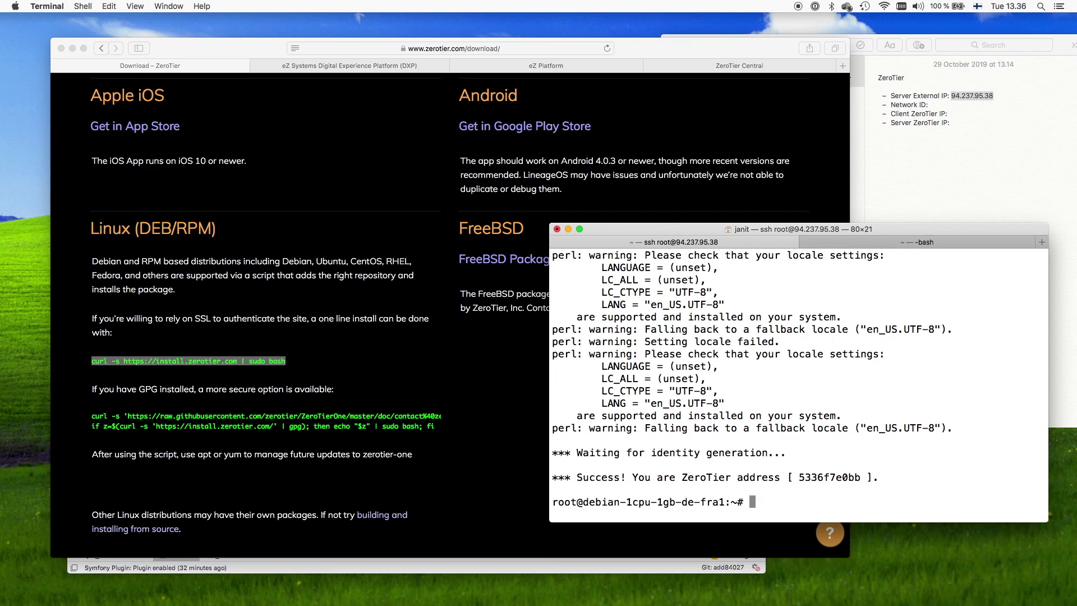
scroll(250, 379, "down", 3)
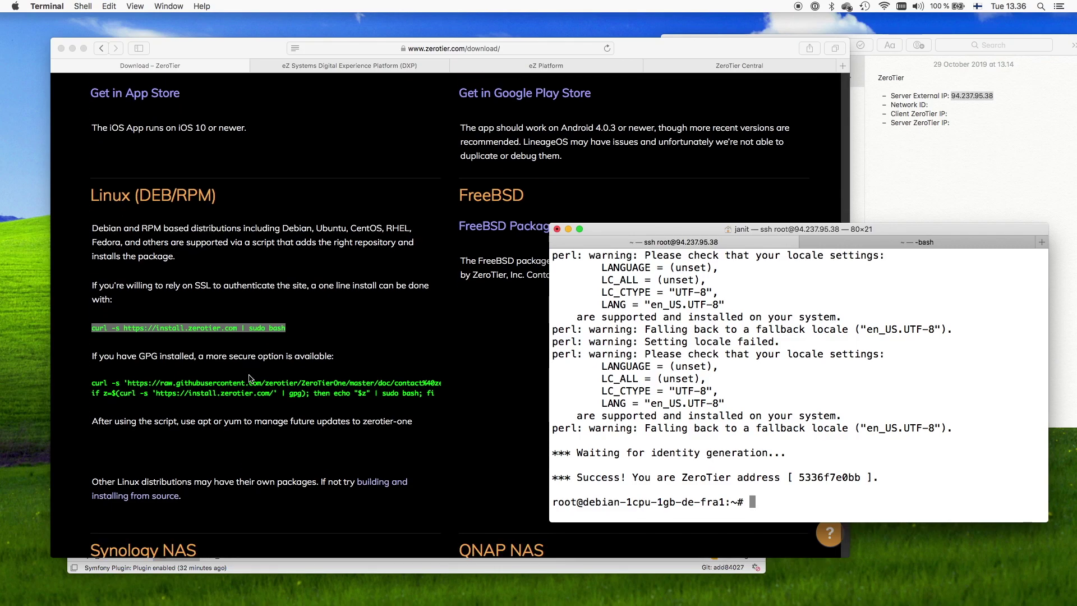
Step: Run zerotier-cli on the server to list its available commands
scroll(250, 379, "up", 3)
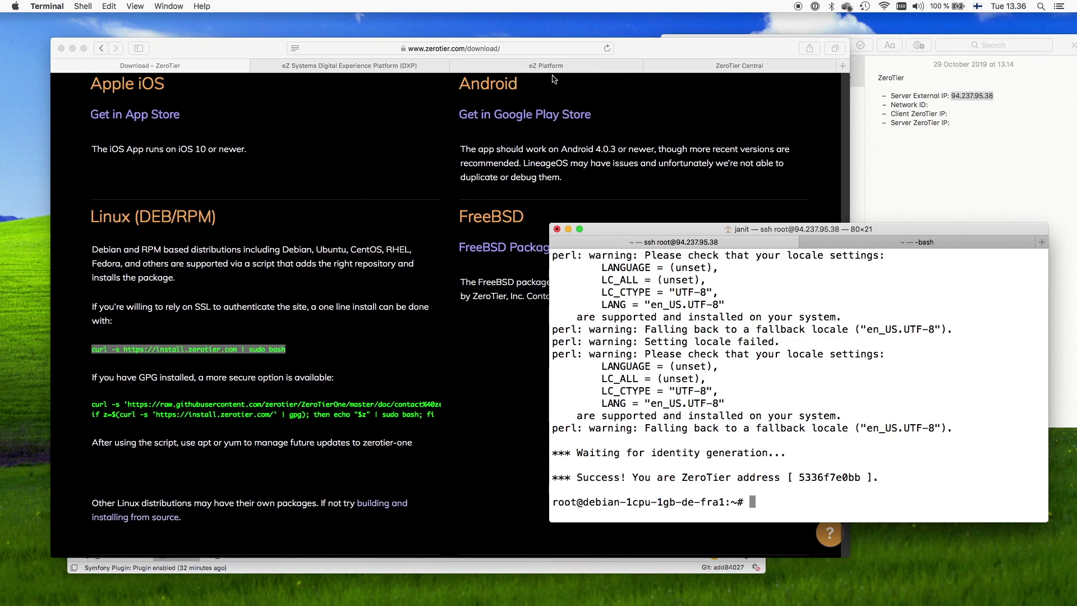
left_click(691, 75)
scroll(166, 138, "up", 10)
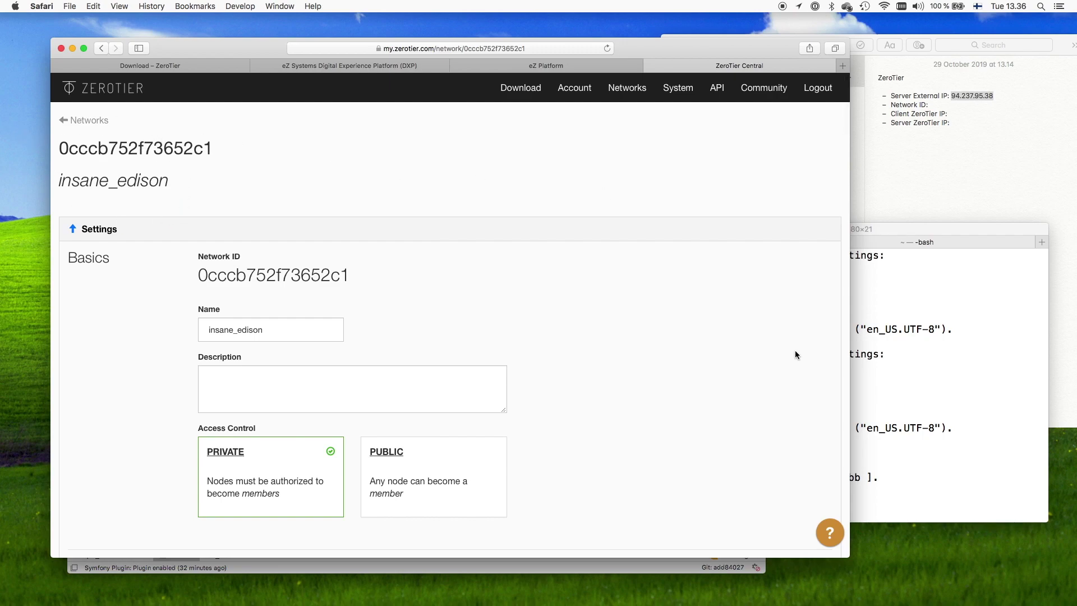
left_click(910, 375)
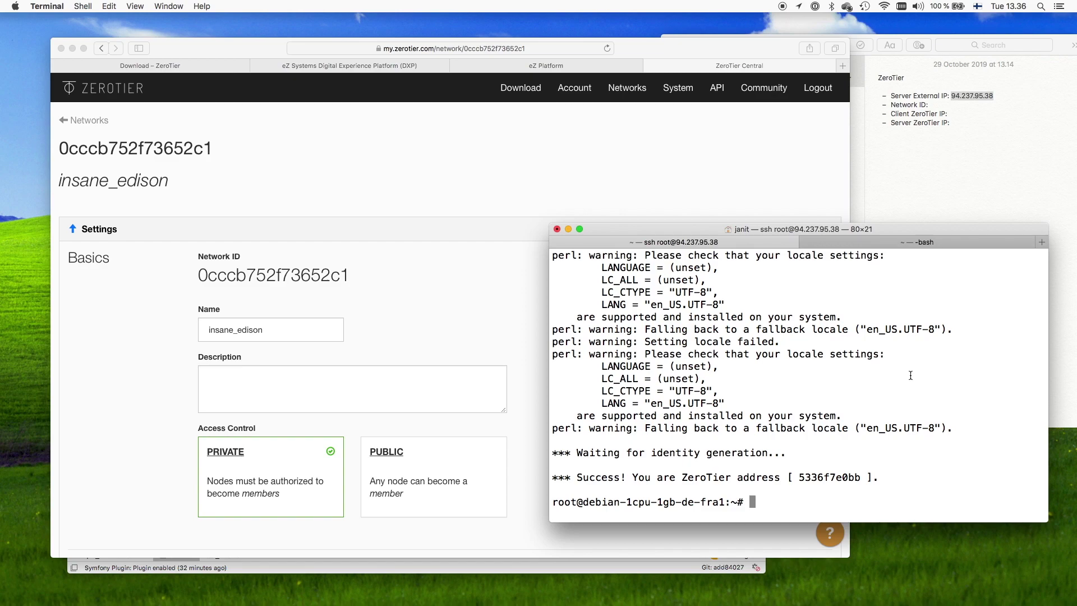
type("zerotier-cli")
key("Return")
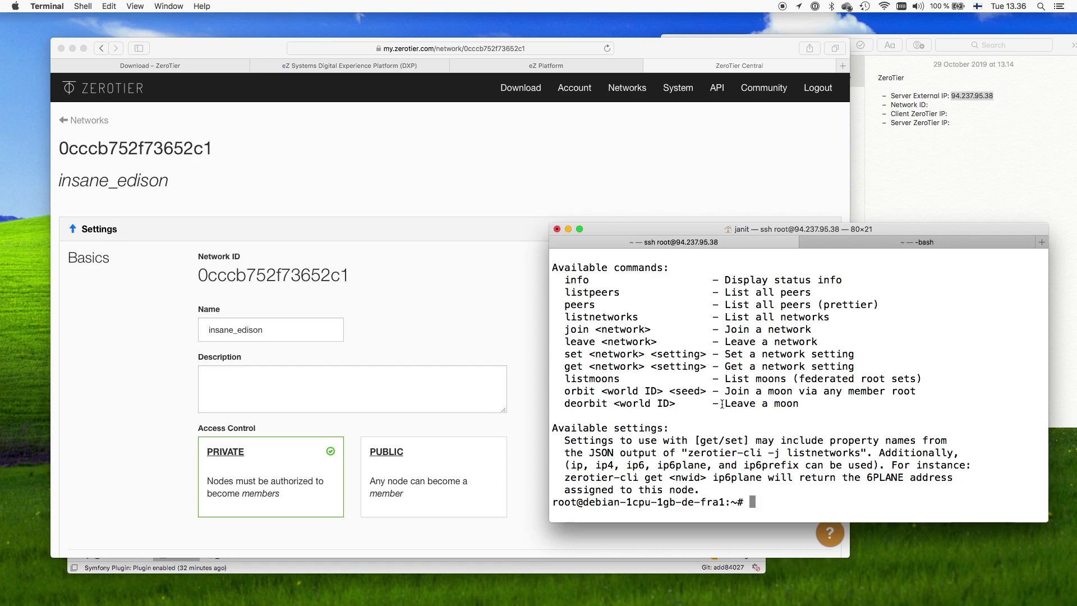
Step: Run ifconfig on the server to list its network interfaces
left_click(891, 247)
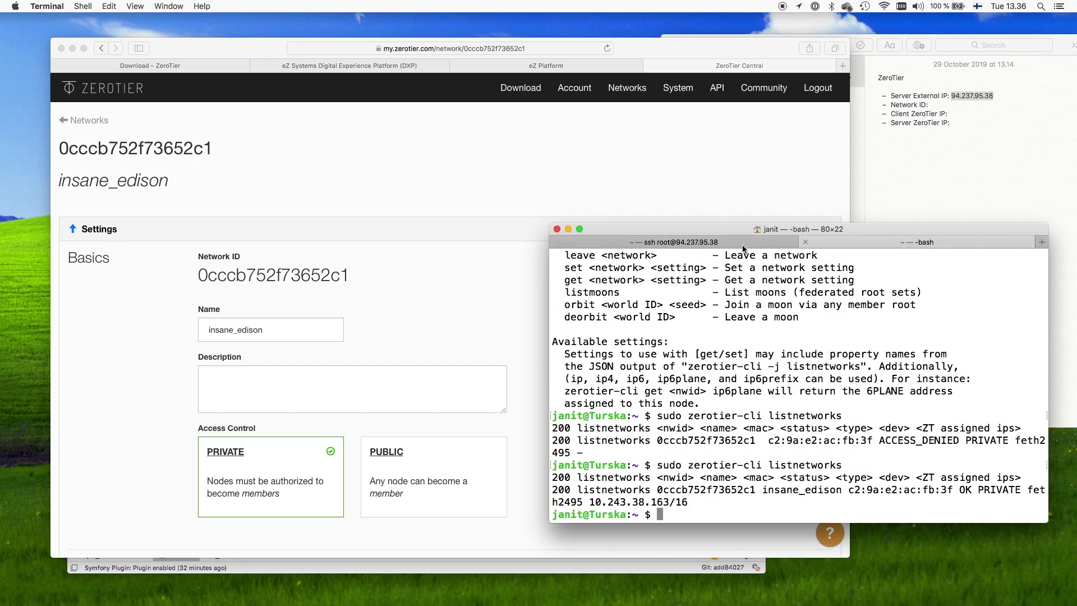
left_click(701, 244)
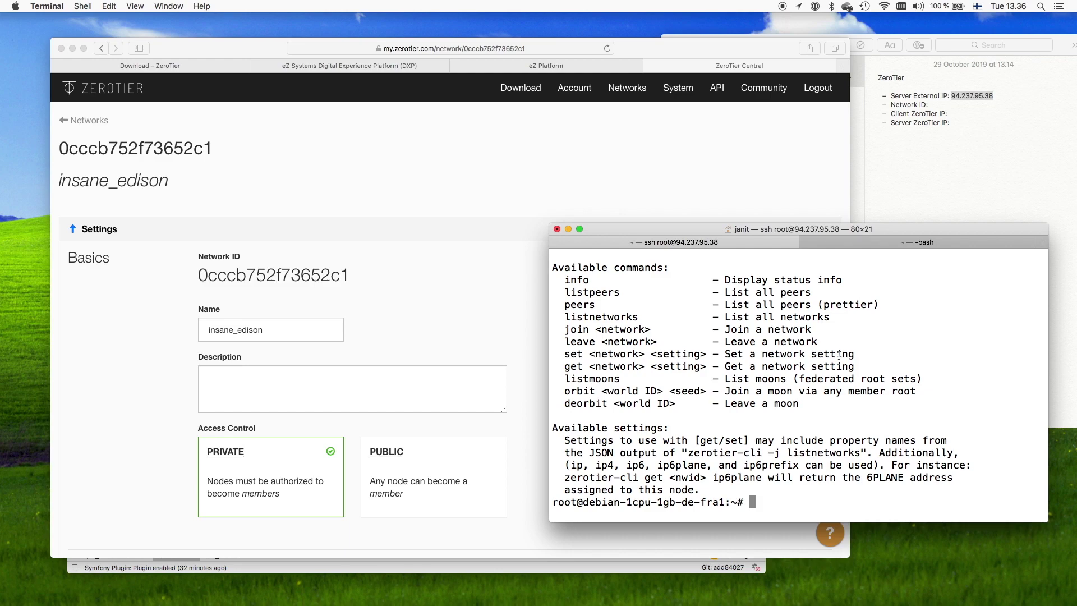
type("ifconfig")
key("Return")
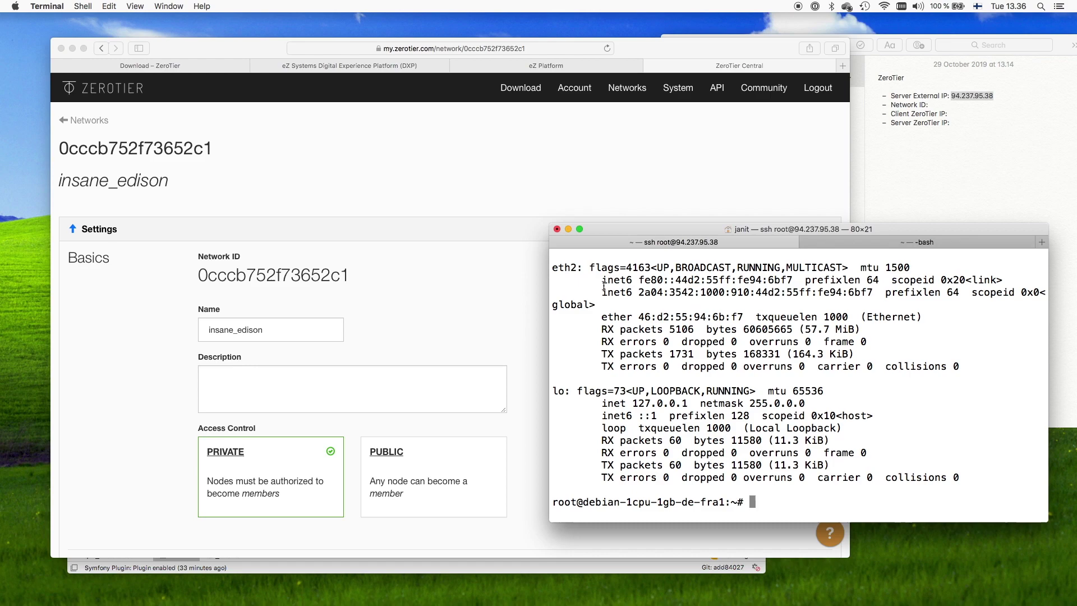
Step: Show the zerotier-cli help again and begin typing a zerotier-cli join command
type("zerotier-cli")
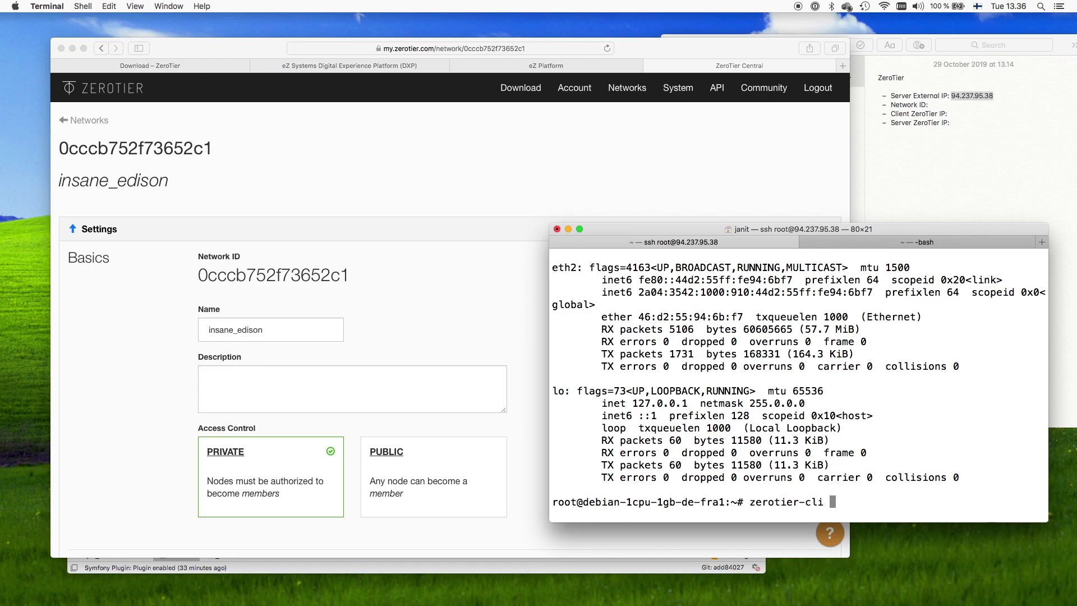
key("Return")
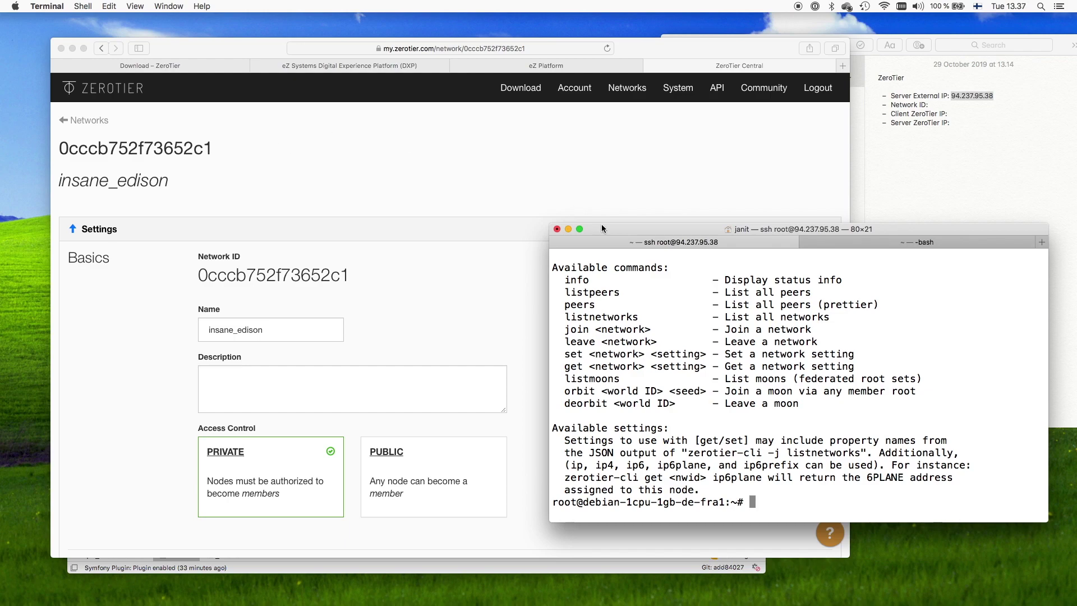
type("zerotier-cli join")
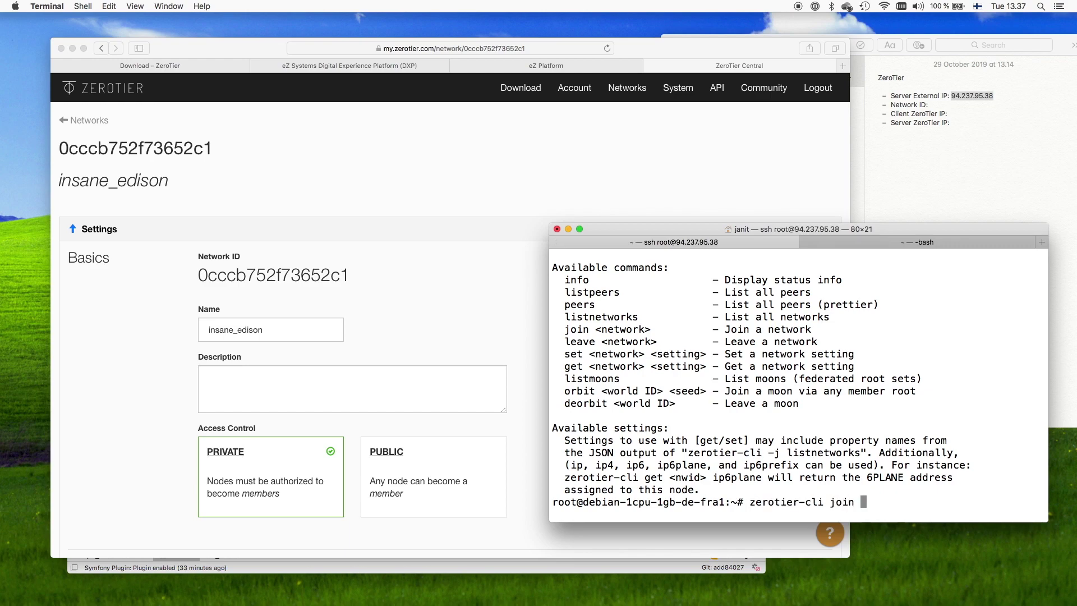
left_click(440, 139)
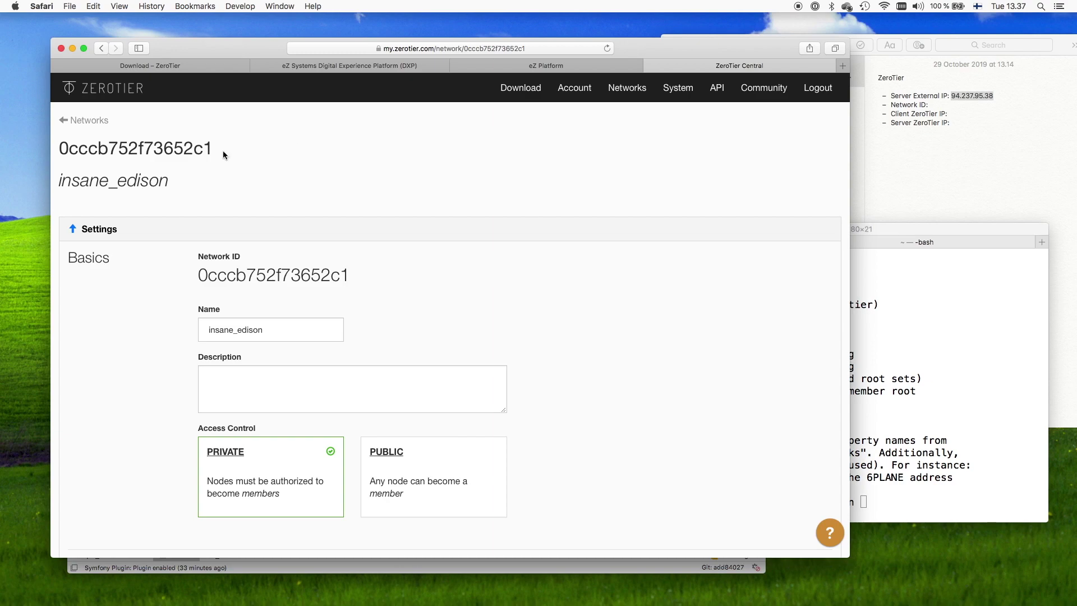
double_click(114, 140)
right_click(113, 142)
left_click(135, 172)
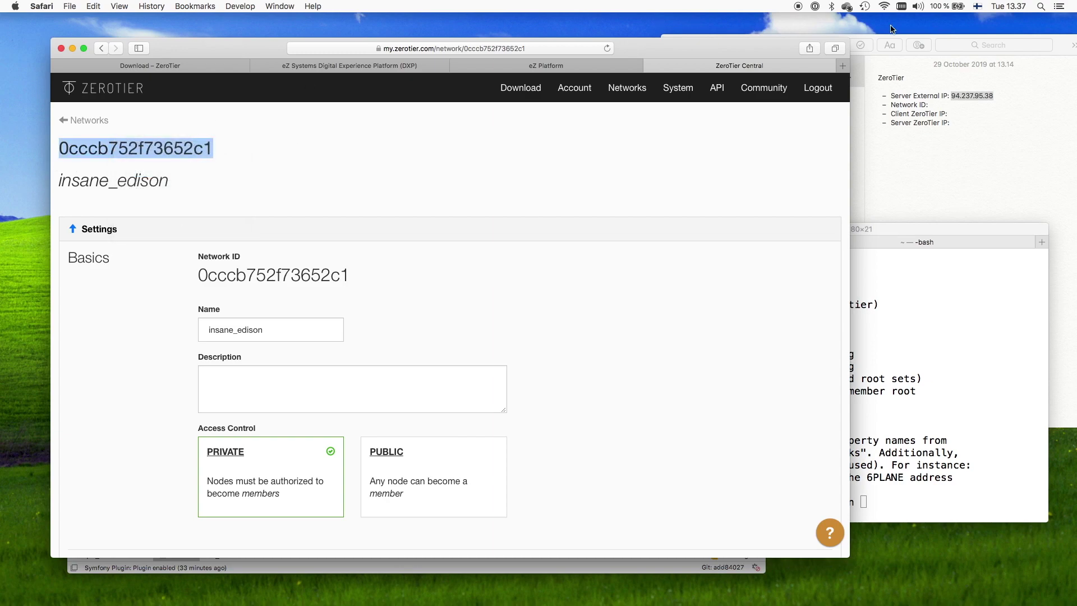
left_click(891, 39)
double_click(949, 105)
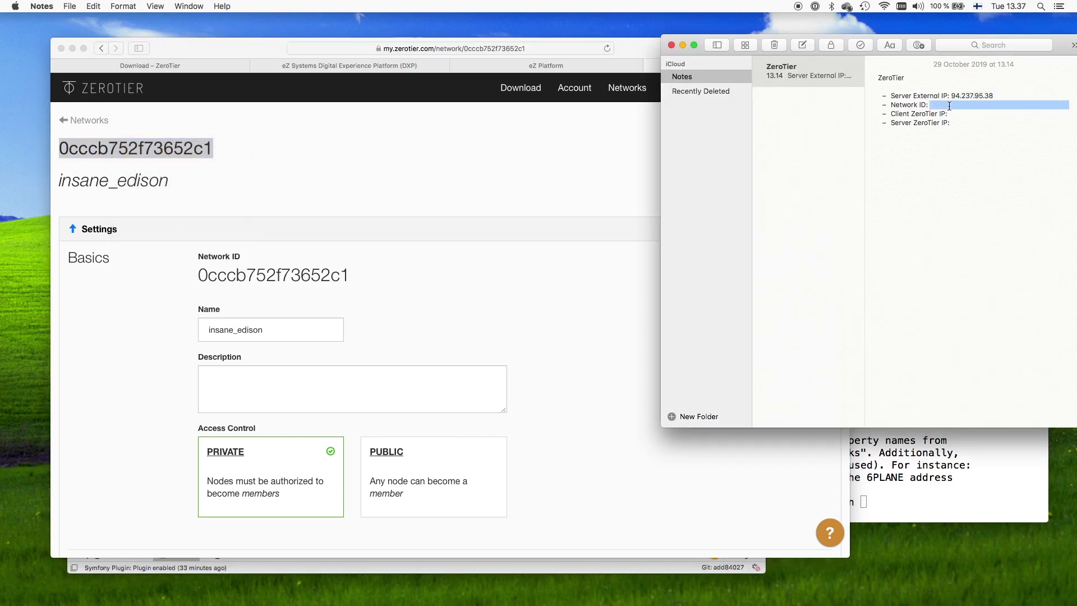
key("Left")
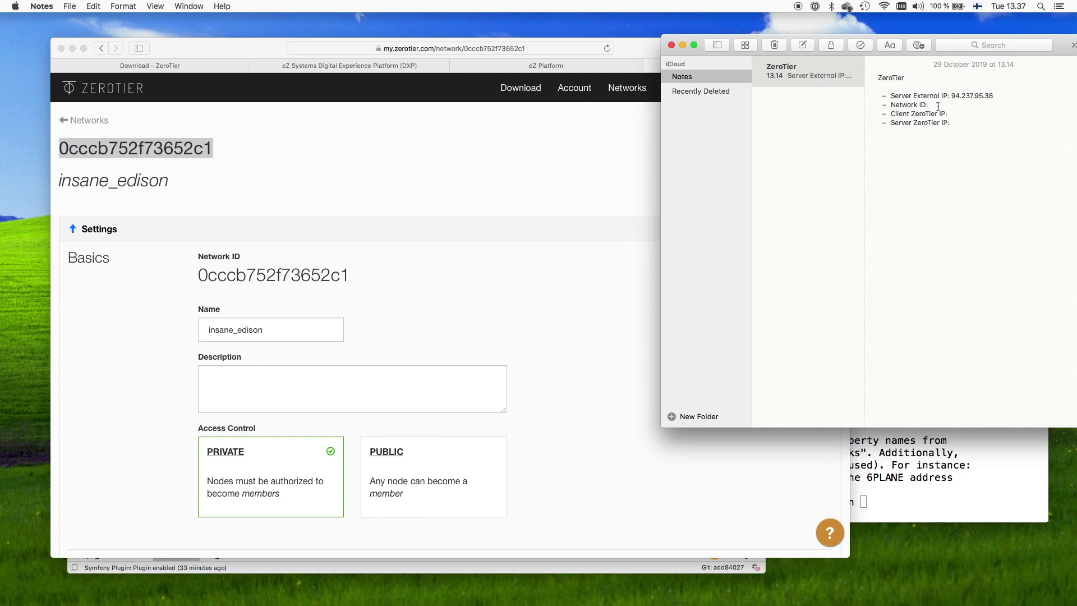
right_click(937, 105)
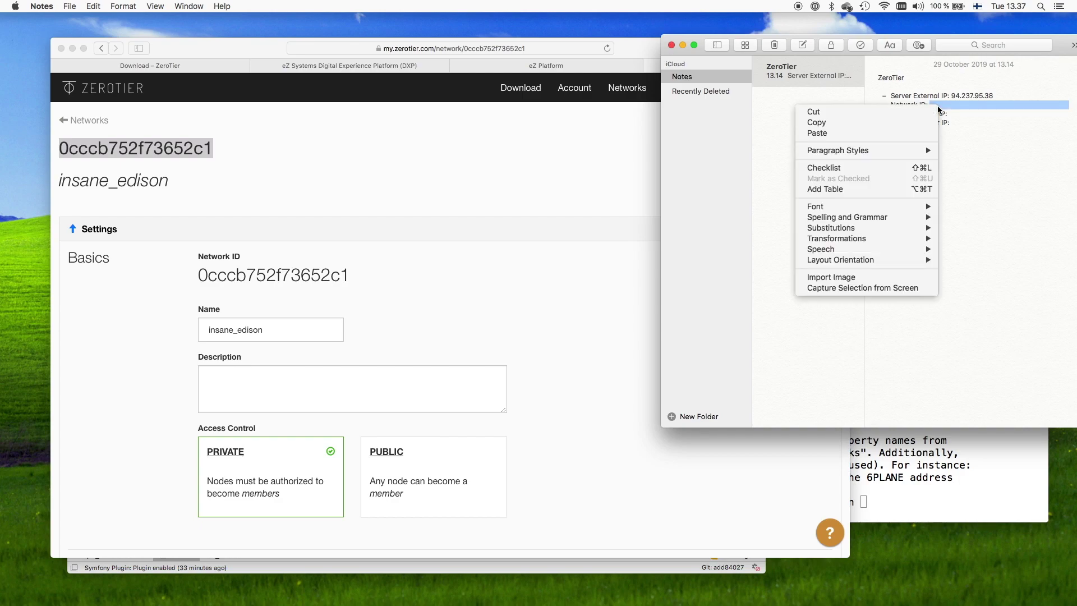
left_click(873, 133)
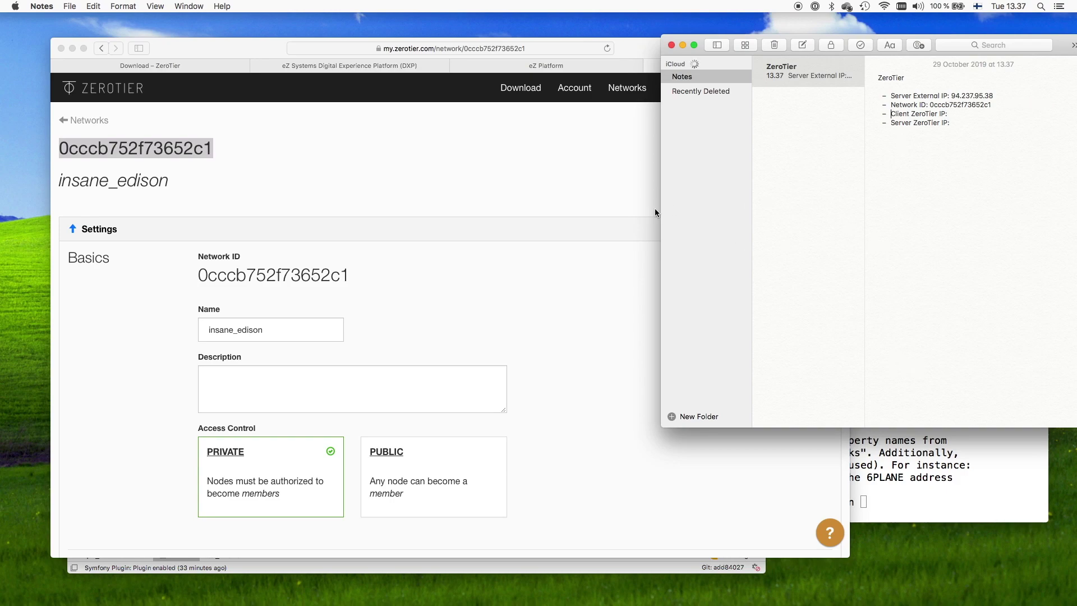
Step: Copy the Laptop member's managed IP 10.243.38.163 from ZeroTier Central
left_click(413, 180)
scroll(413, 178, "down", 15)
scroll(341, 371, "up", 2)
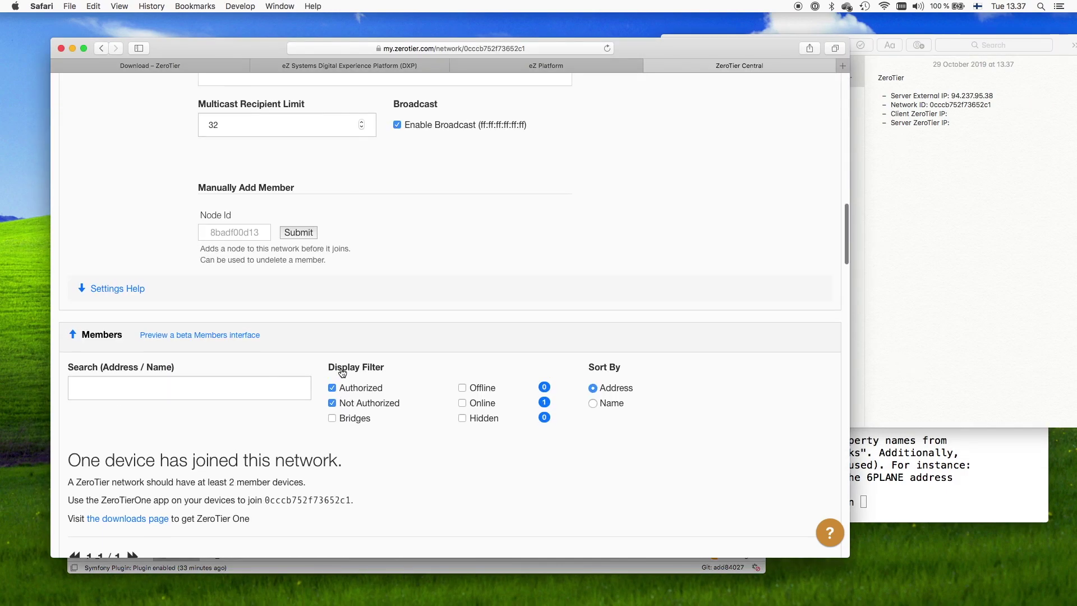
scroll(341, 369, "up", 4)
scroll(339, 371, "down", 12)
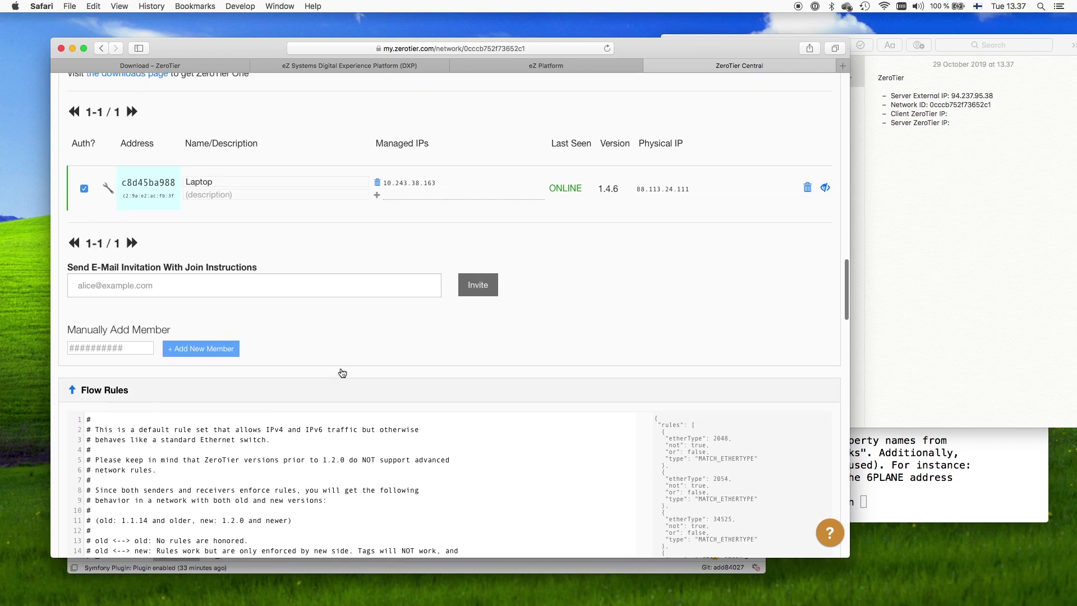
double_click(430, 200)
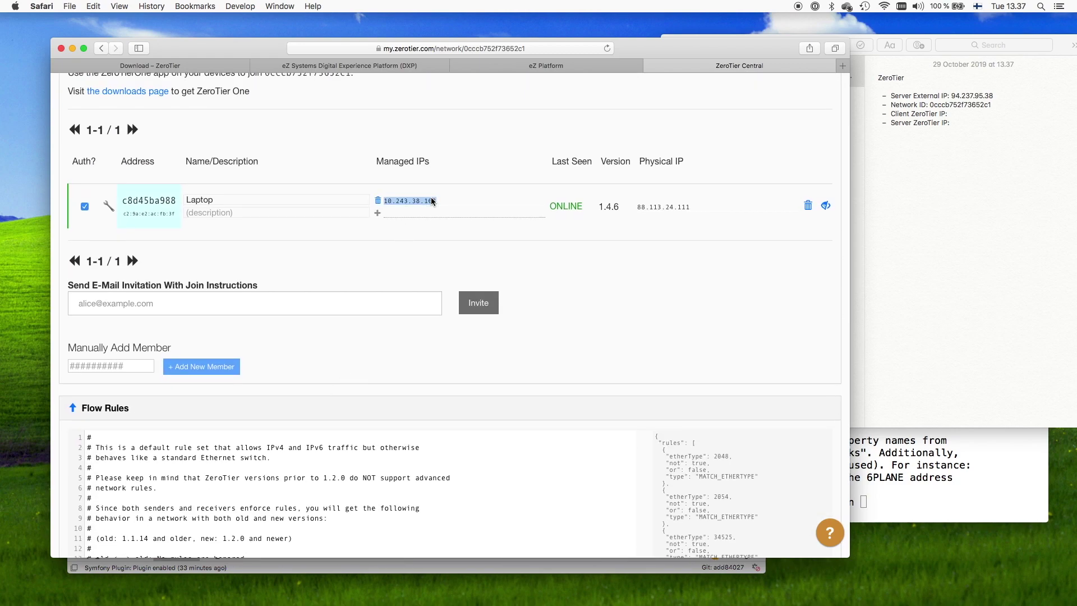
right_click(432, 201)
left_click(449, 241)
Step: Paste 10.243.38.163 after Client ZeroTier IP and move Server ZeroTier IP onto its own line
left_click(940, 164)
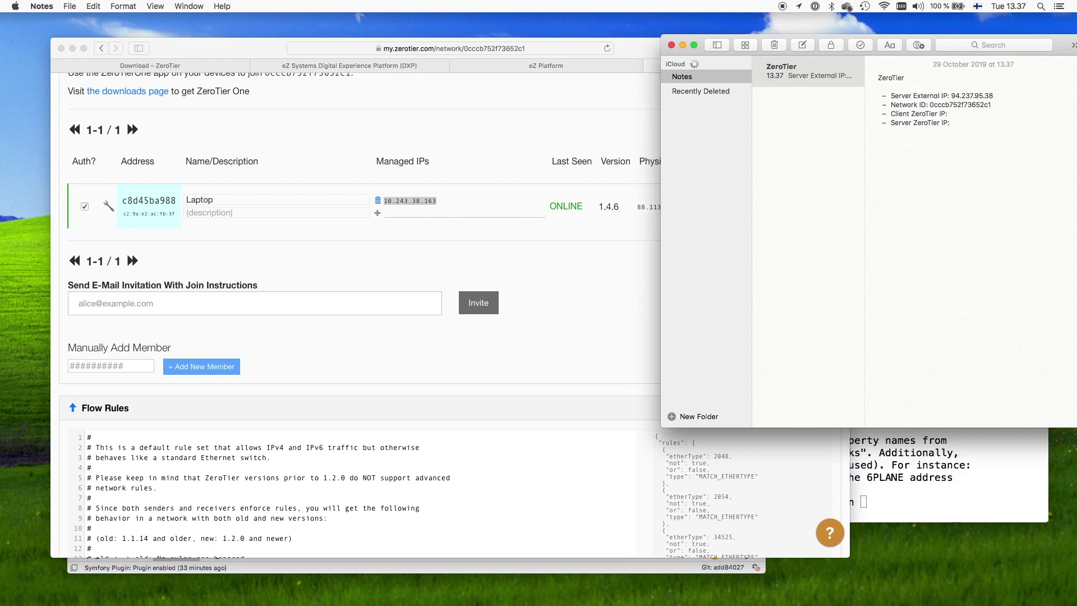
right_click(965, 113)
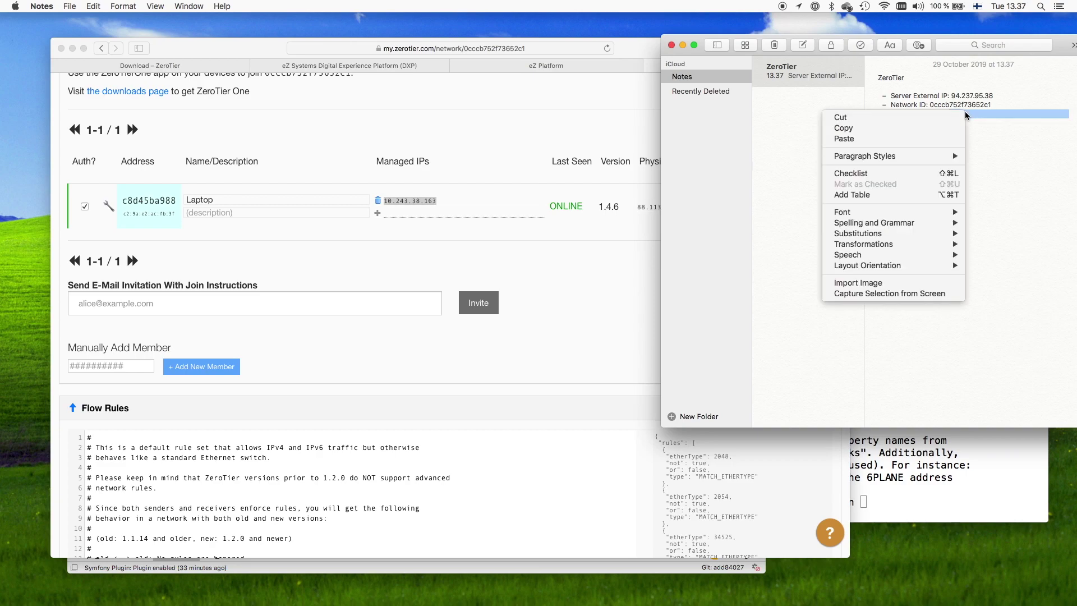
left_click(950, 137)
key("Return")
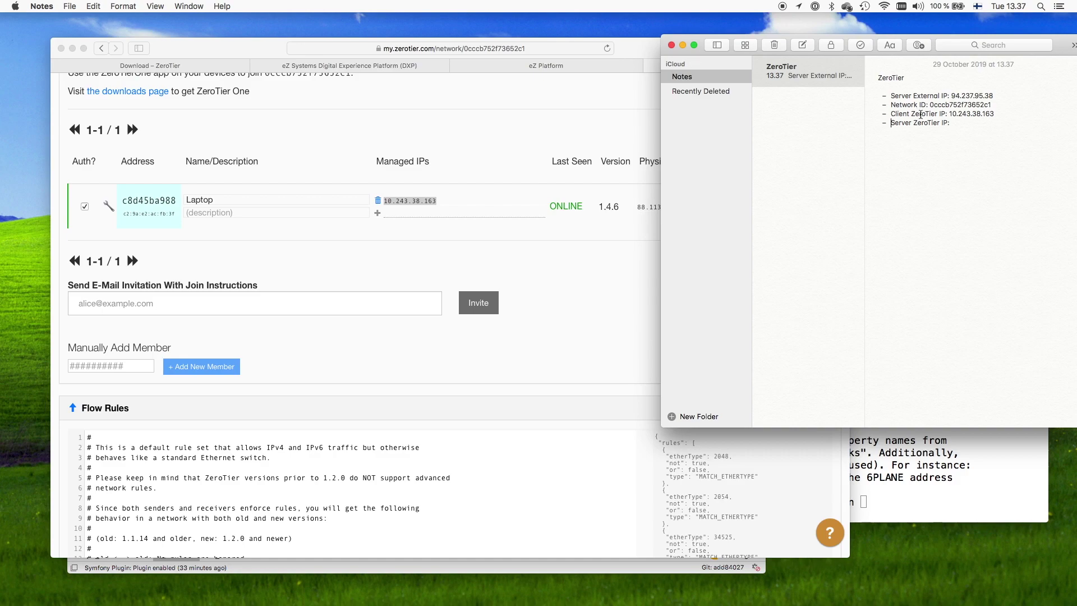
left_click(931, 474)
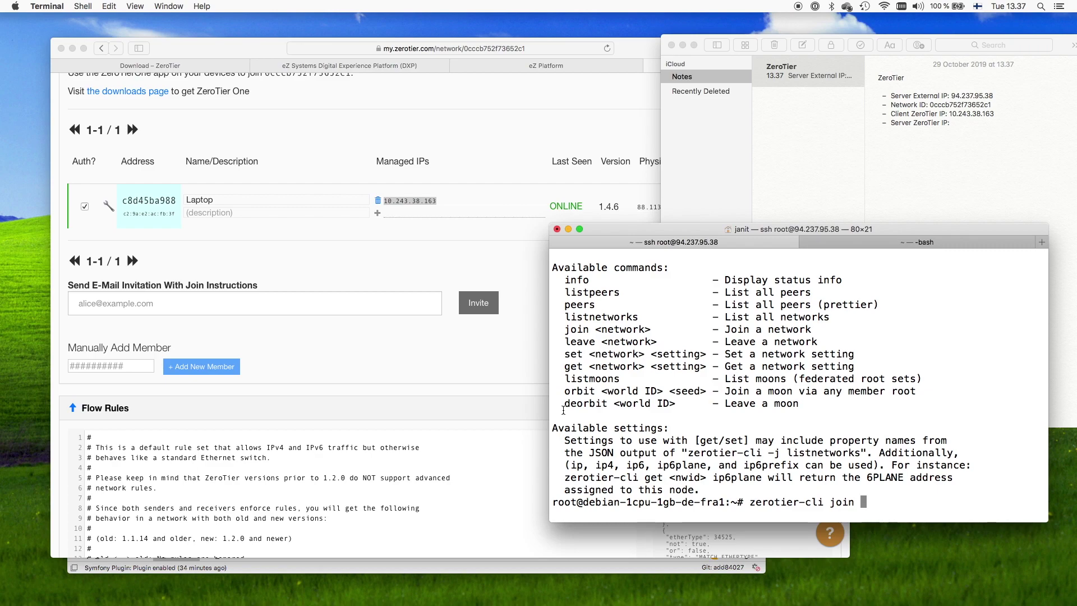
Step: Join the server to network 0cccb752f73652c1 by pasting the ID after zerotier-cli join
scroll(237, 230, "up", 15)
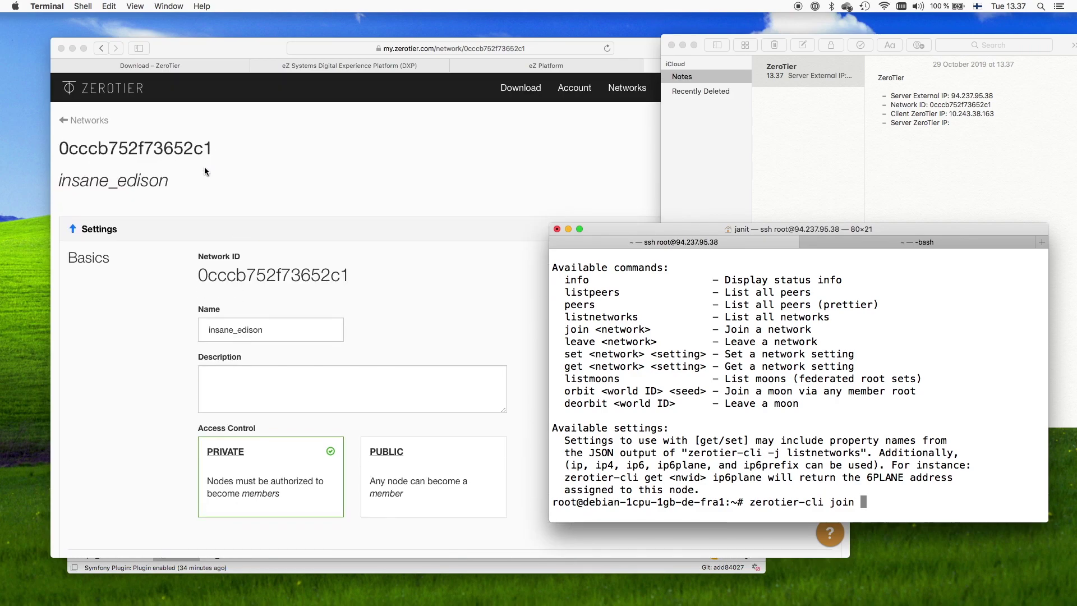
double_click(140, 149)
right_click(145, 141)
left_click(168, 172)
left_click(899, 371)
right_click(935, 389)
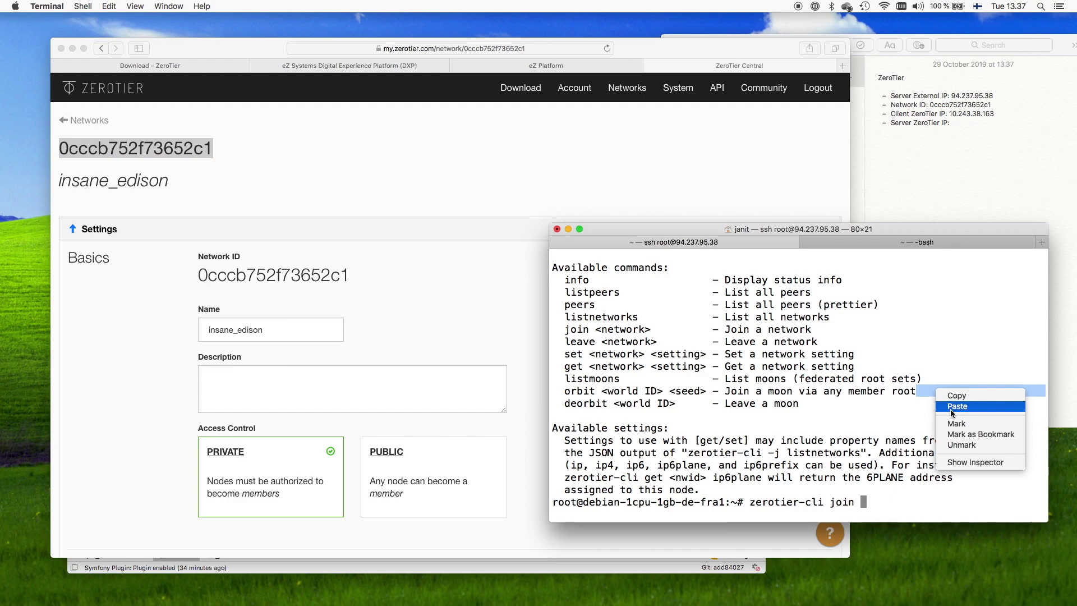
left_click(951, 409)
key("Return")
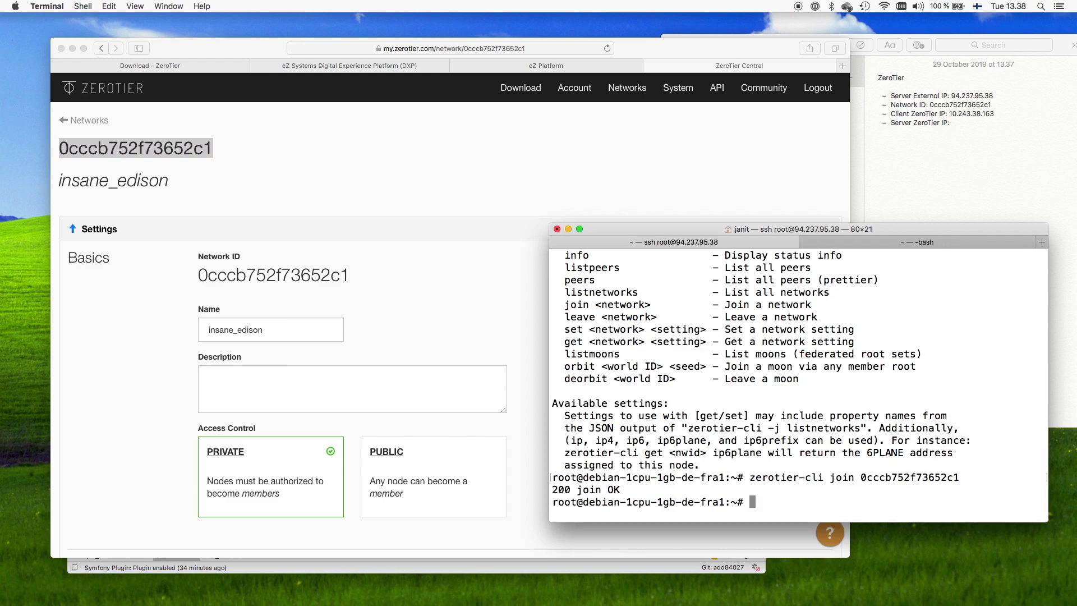
Step: Run zerotier-cli listnetworks, which reports the network as ACCESS_DENIED, PRIVATE
key("Up")
key("BackSpace")
key("BackSpace")
key("BackSpace")
key("BackSpace")
key("BackSpace")
key("BackSpace")
key("BackSpace")
key("BackSpace")
key("BackSpace")
key("BackSpace")
key("BackSpace")
key("BackSpace")
key("BackSpace")
key("BackSpace")
key("BackSpace")
key("BackSpace")
key("BackSpace")
key("BackSpace")
key("BackSpace")
key("BackSpace")
key("BackSpace")
type("listnetworks")
key("Return")
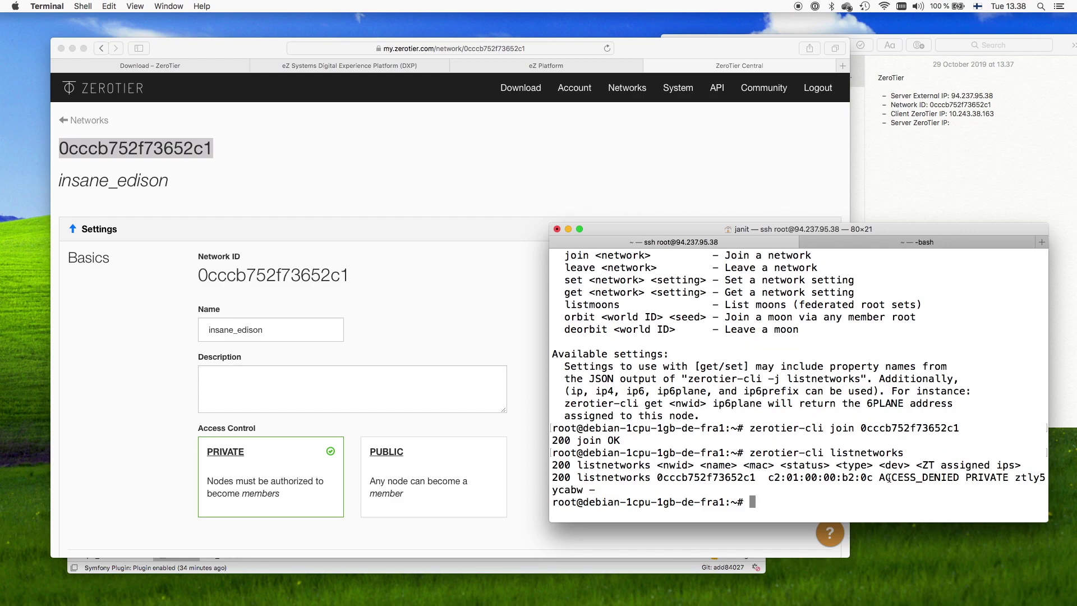
left_click(478, 271)
Step: Tick Auth? for member 5336f7e0bb and check that it receives managed IP 10.243.133.164
scroll(118, 449, "down", 15)
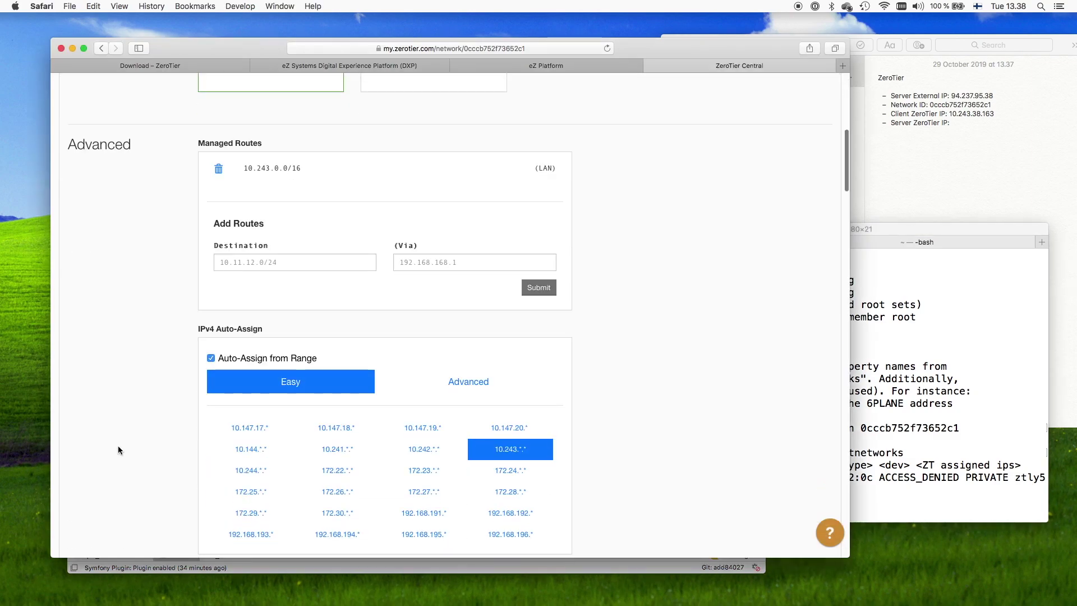
scroll(117, 449, "down", 5)
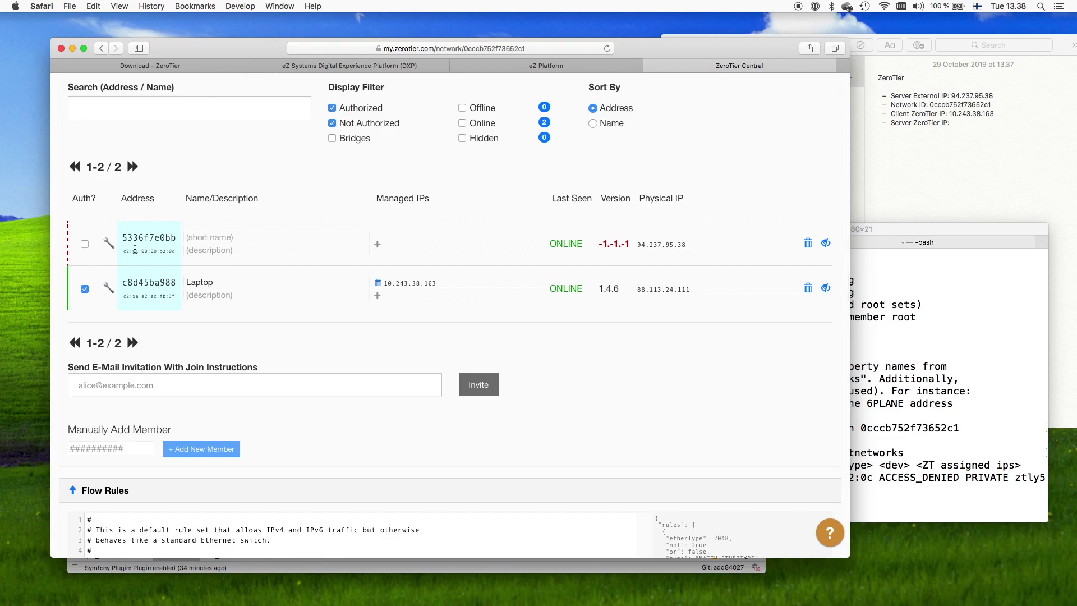
left_click(84, 246)
scroll(230, 279, "up", 10)
scroll(133, 292, "up", 4)
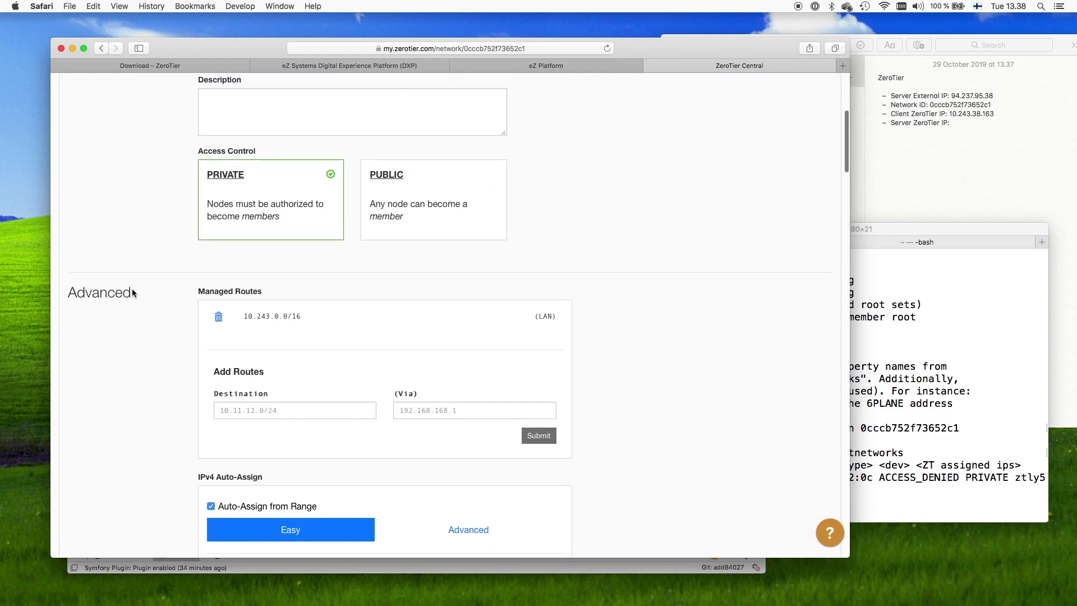
scroll(132, 291, "down", 5)
scroll(132, 292, "down", 2)
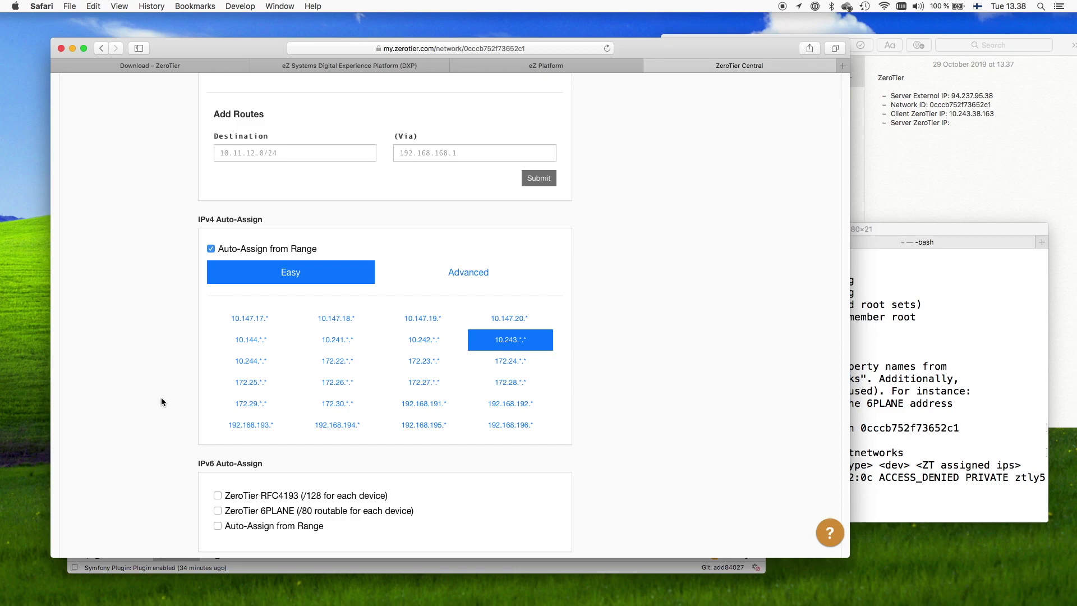
scroll(161, 401, "down", 8)
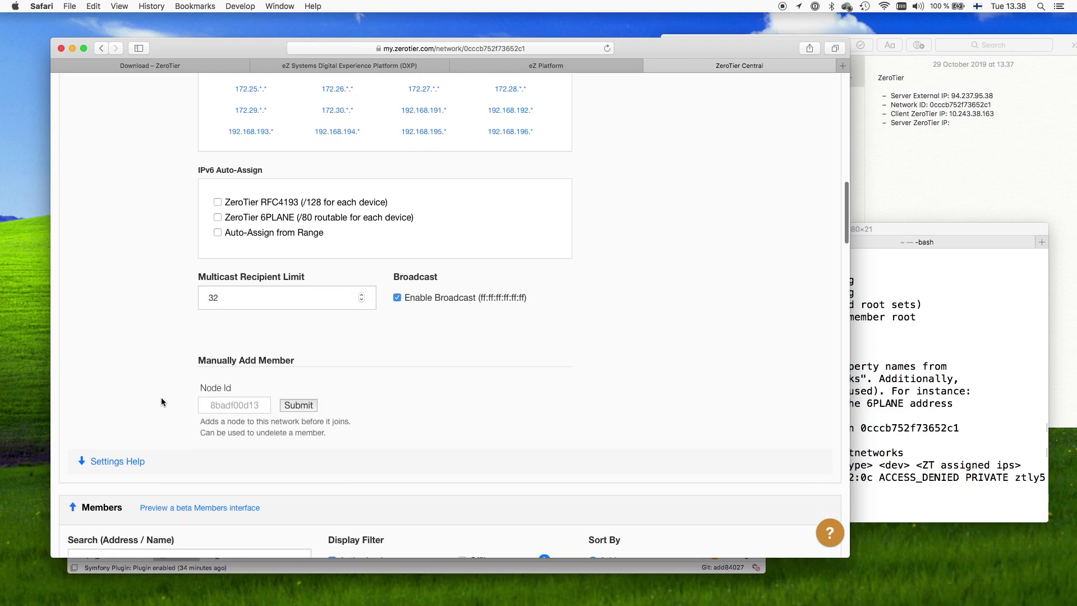
scroll(161, 402, "down", 2)
scroll(160, 402, "down", 5)
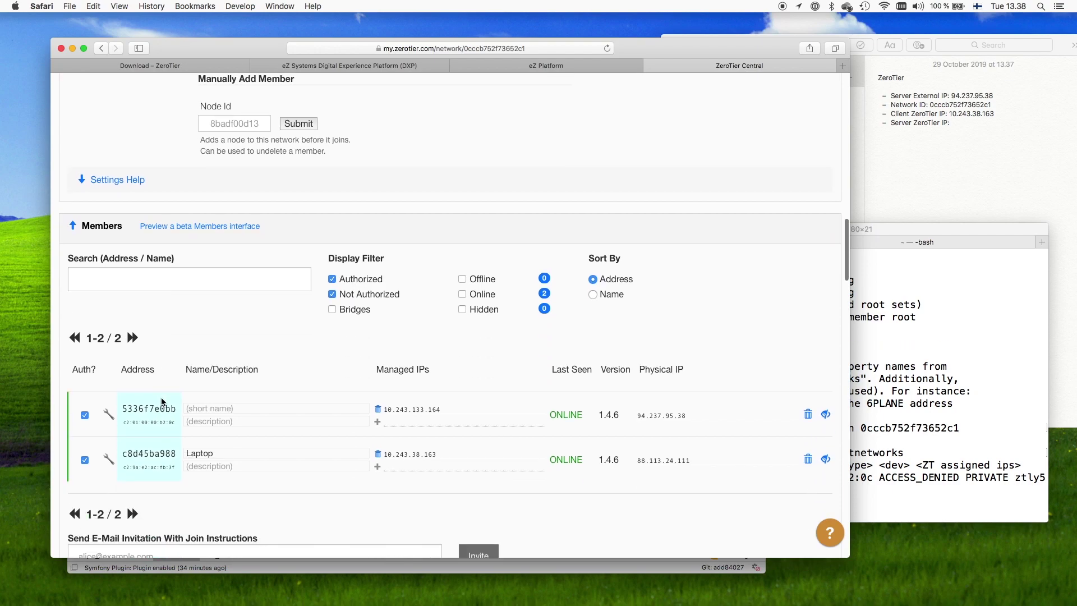
scroll(163, 361, "down", 2)
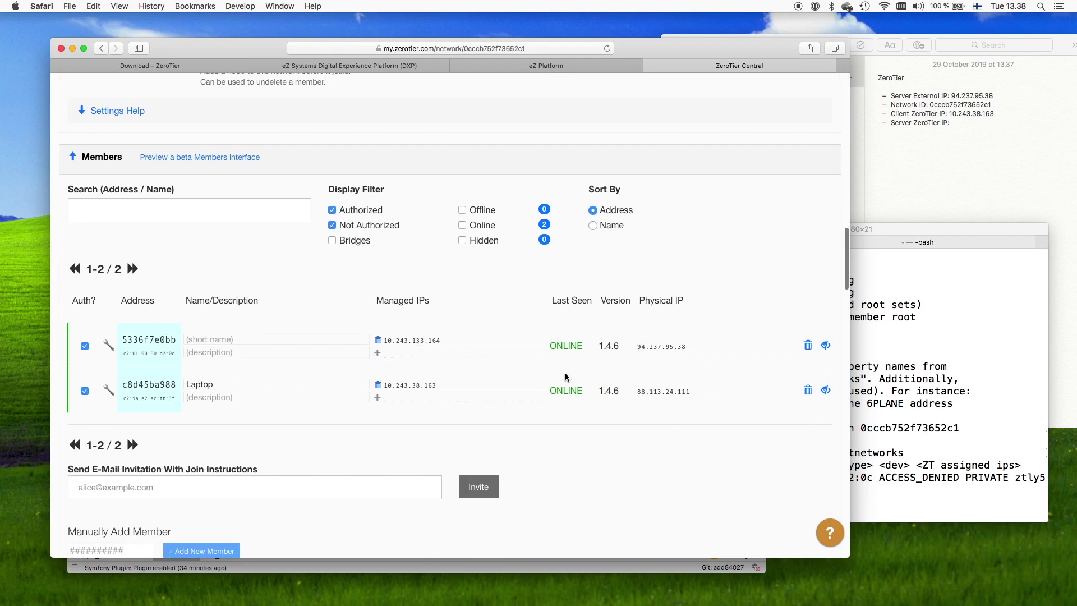
scroll(564, 372, "down", 4)
scroll(565, 374, "down", 14)
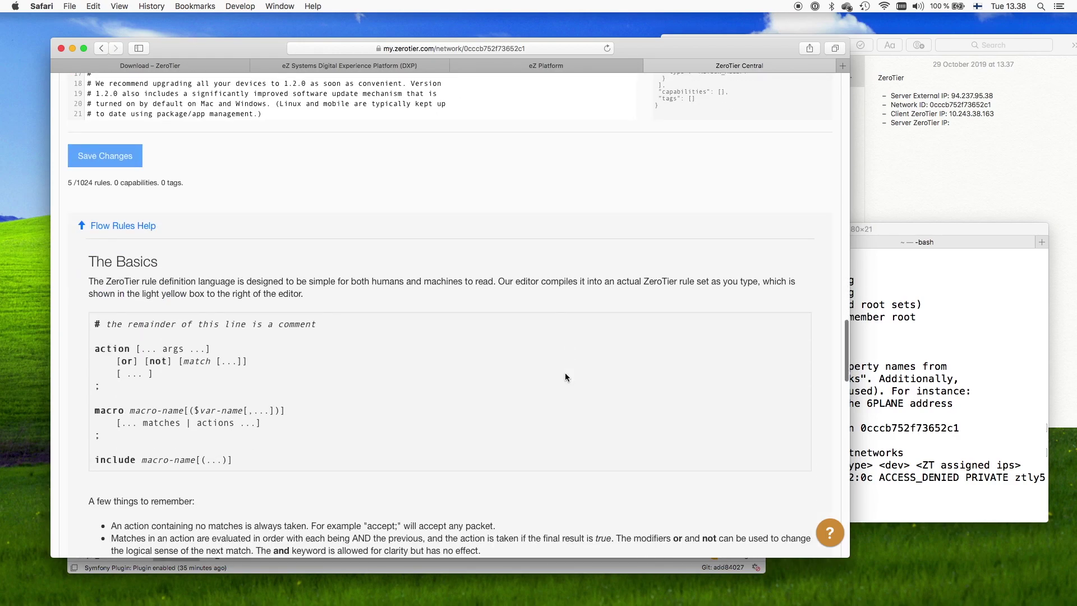
scroll(475, 399, "down", 10)
scroll(476, 399, "up", 20)
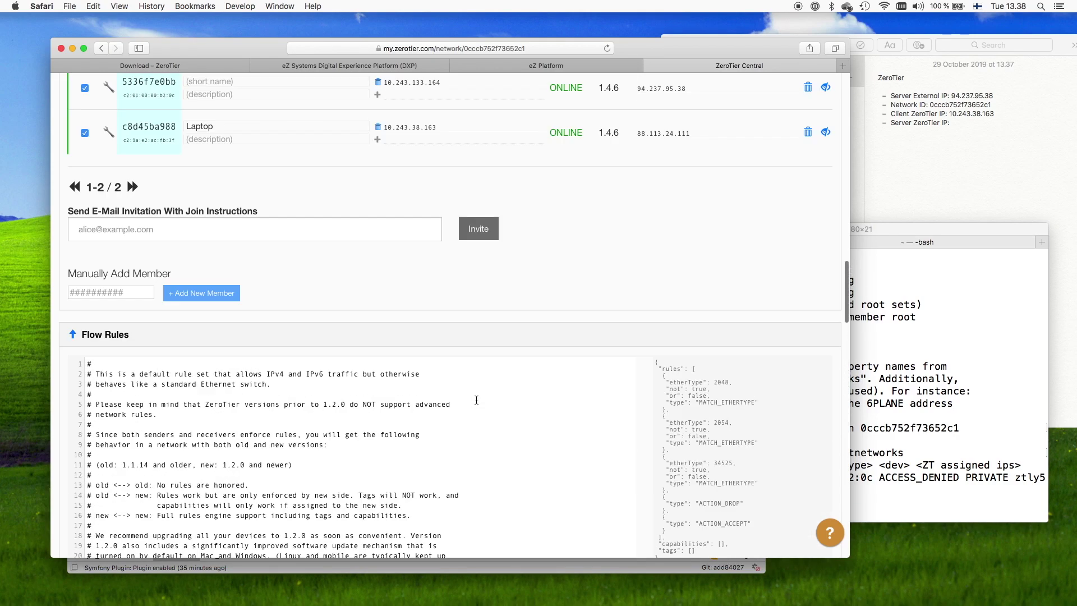
scroll(567, 266, "up", 4)
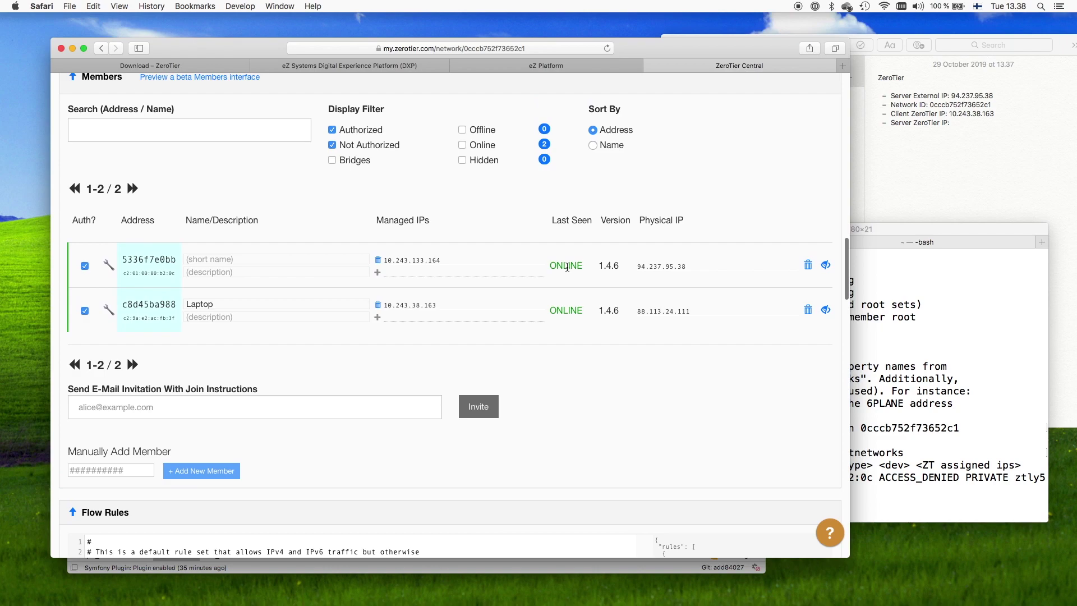
Step: Run ifconfig on the server and highlight ZeroTier interface ztly5ycabw holding 10.243.133.164
left_click(942, 389)
key("Up")
key("BackSpace")
key("BackSpace")
key("BackSpace")
key("BackSpace")
key("BackSpace")
key("BackSpace")
key("BackSpace")
key("BackSpace")
key("BackSpace")
key("BackSpace")
key("BackSpace")
key("BackSpace")
key("BackSpace")
key("BackSpace")
key("BackSpace")
key("BackSpace")
key("BackSpace")
key("BackSpace")
key("BackSpace")
key("BackSpace")
type("ifconfig")
key("Return")
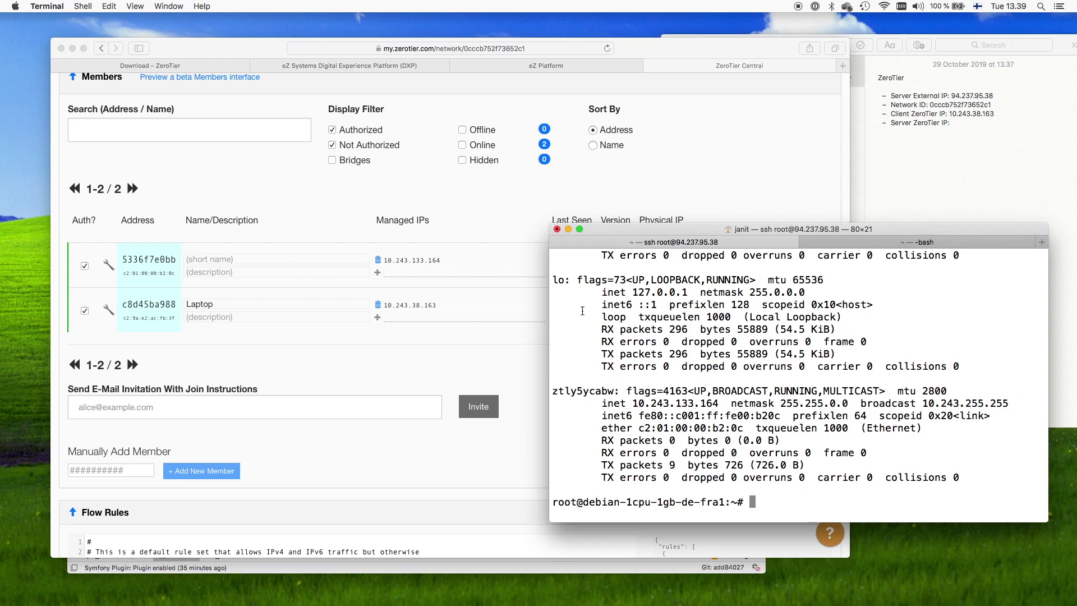
double_click(570, 393)
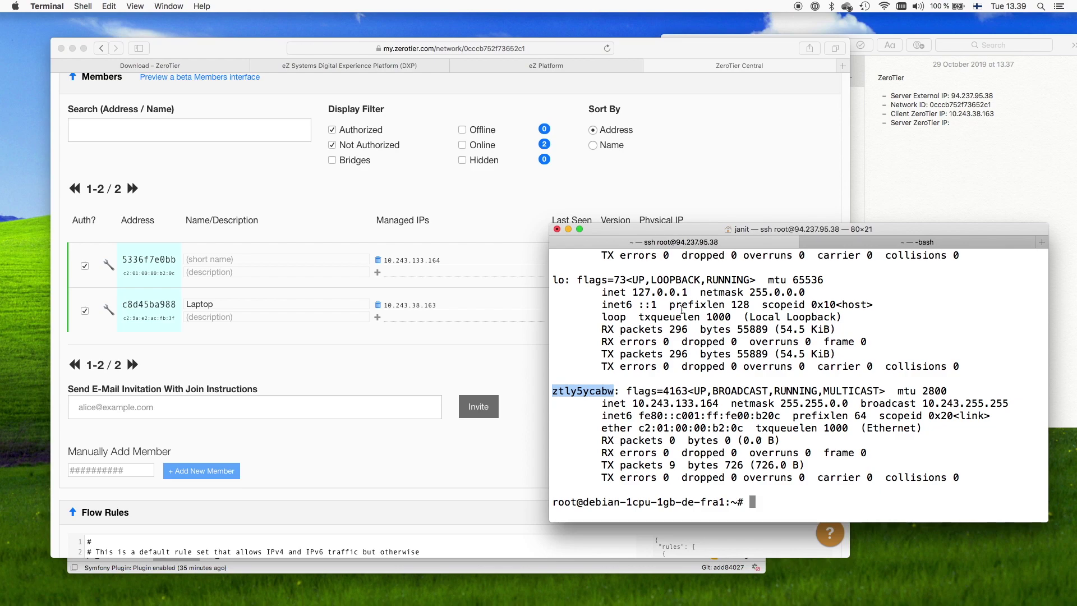
left_click(358, 272)
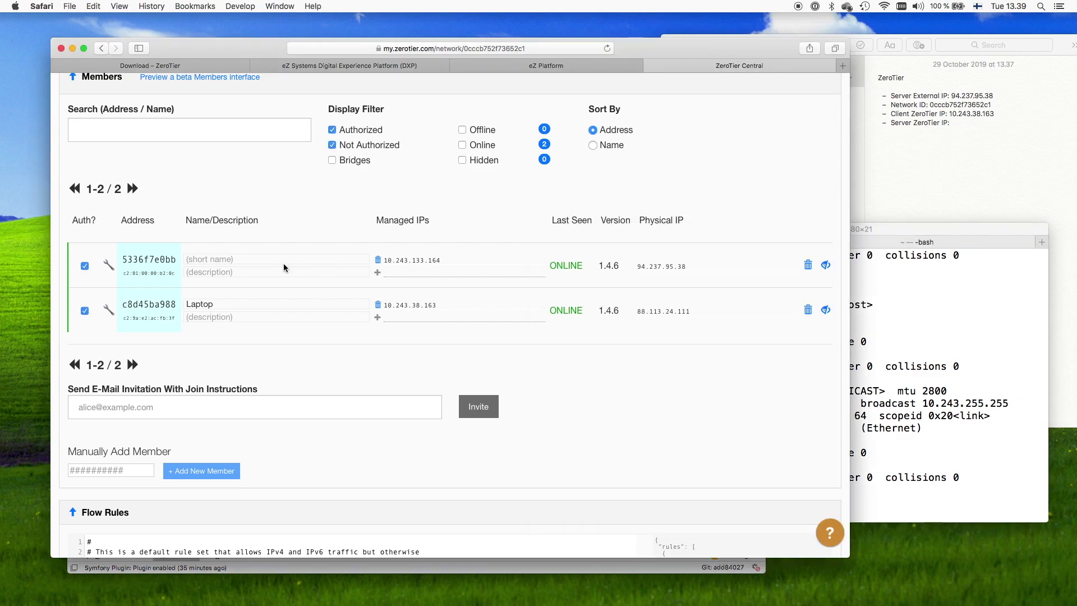
Step: Give server member 5336f7e0bb the short name 'MariaDB Server'
type("MariaDB Server")
key("Return")
left_click(291, 272)
Step: Copy the server's managed IP 10.243.133.164 and start a ping command in the laptop's shell
left_click_drag(440, 260, 386, 262)
right_click(386, 261)
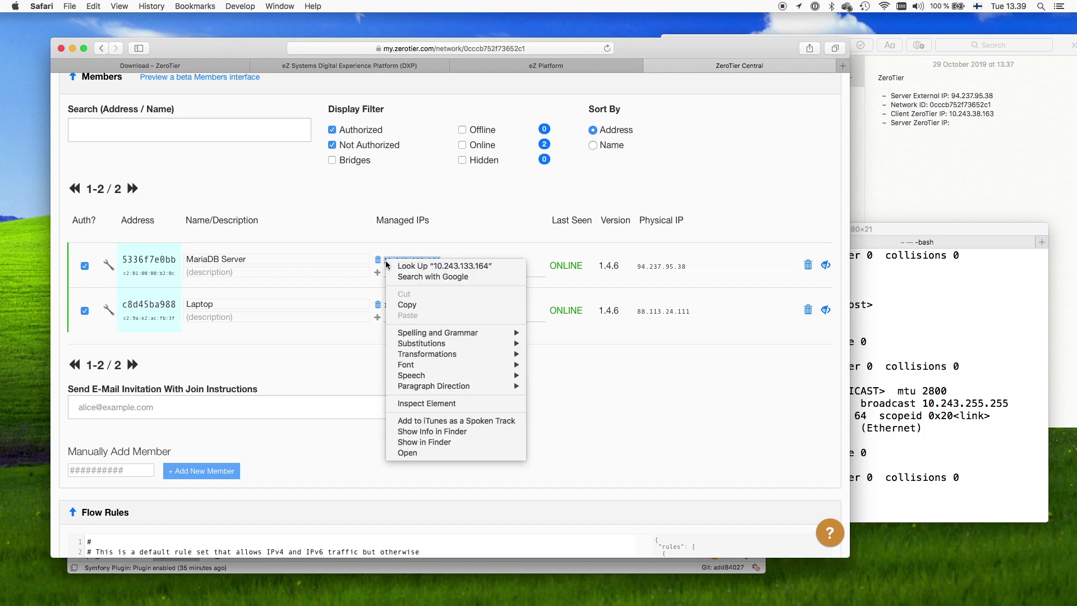
left_click(400, 308)
left_click(926, 370)
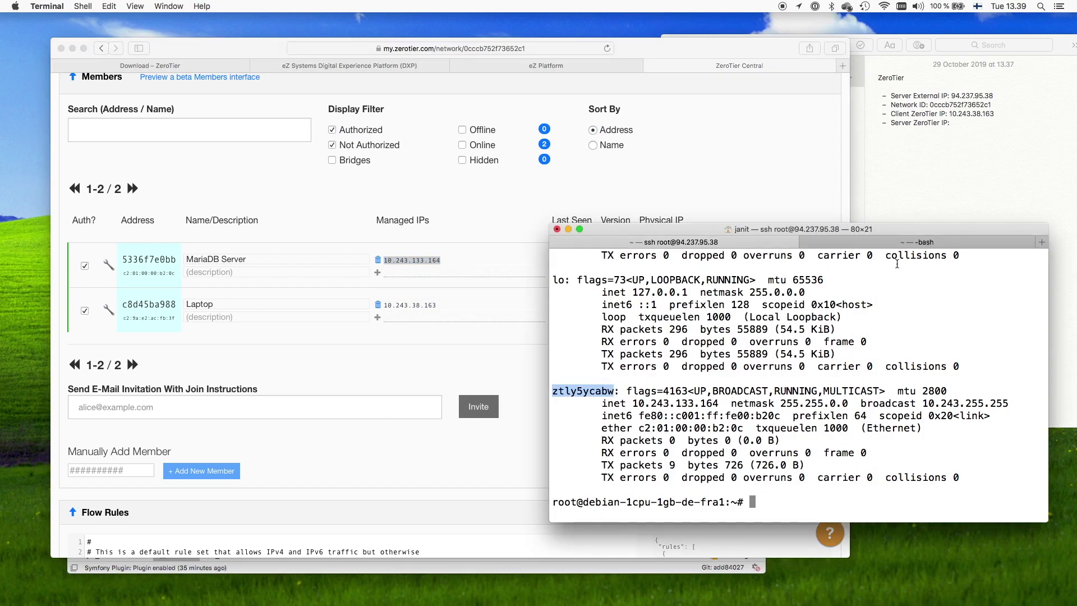
left_click(892, 243)
type("ping")
right_click(936, 408)
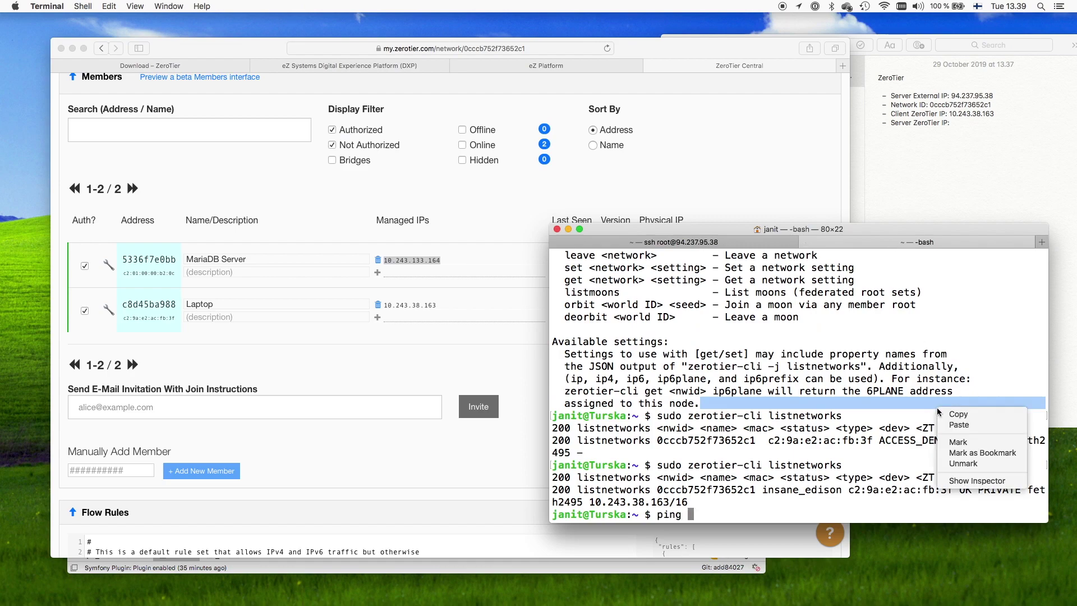
Step: Ping 10.243.133.164 from the laptop, then stop it to show the statistics
left_click(957, 424)
key("Return")
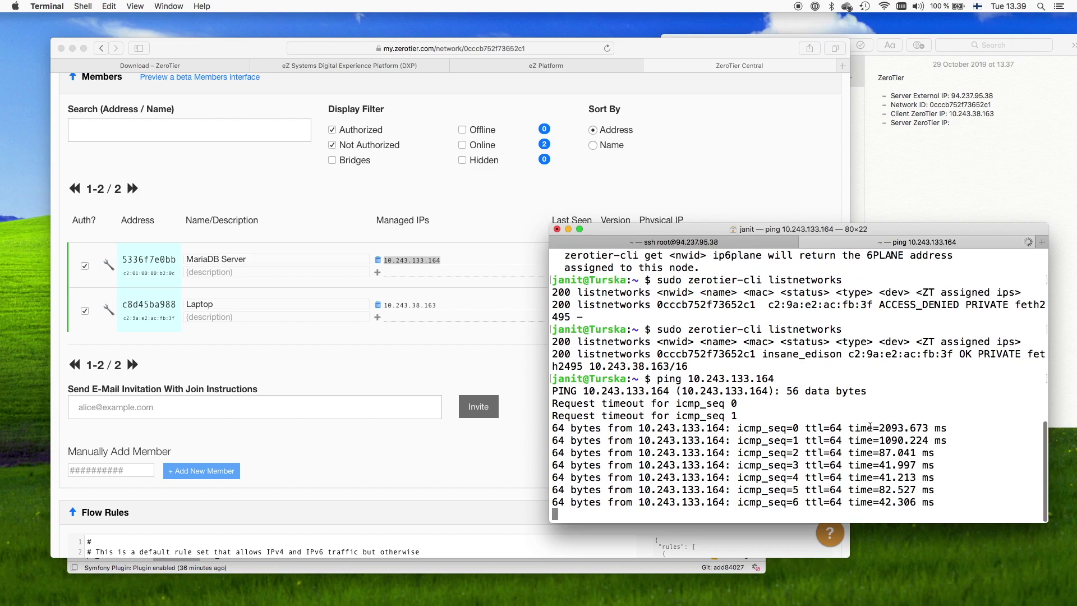
left_click_drag(871, 423, 895, 463)
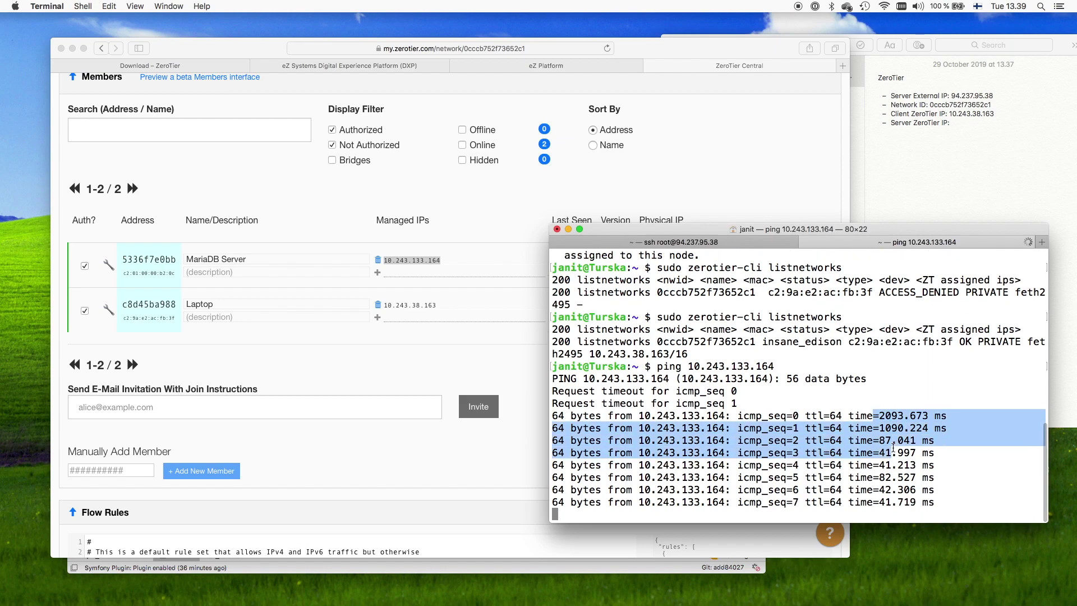
left_click(891, 406)
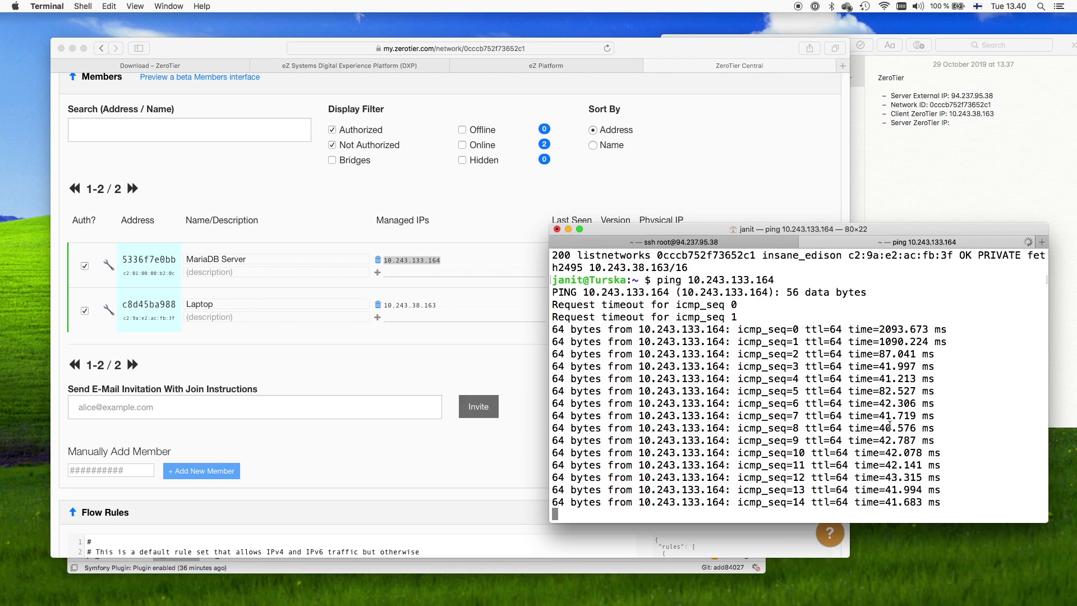
key("ctrl+c")
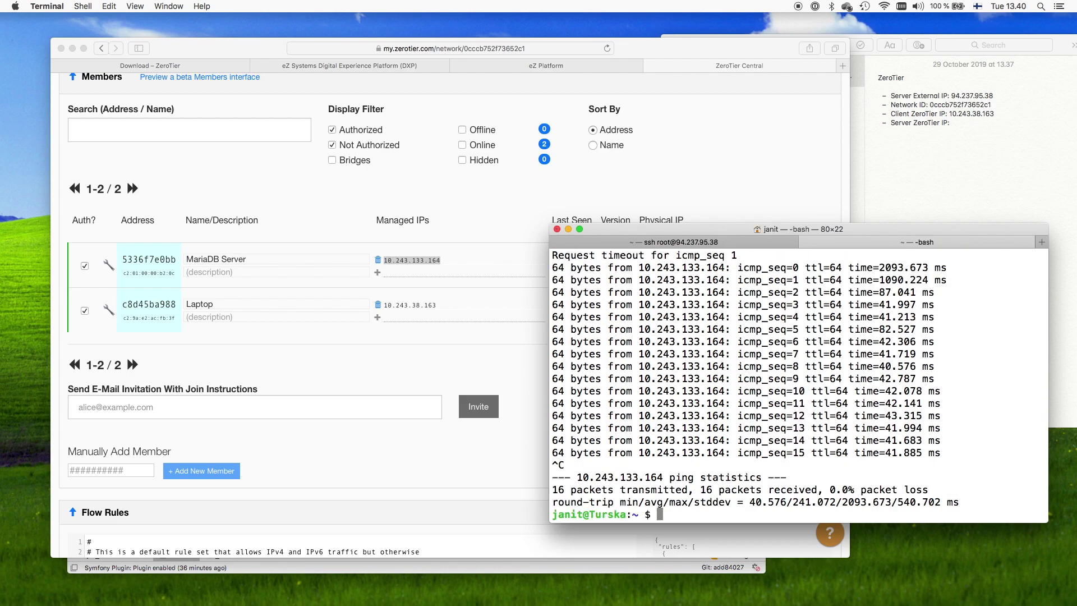
Step: Repeat the ping to 10.243.133.164, getting 0.0% packet loss at about 41 ms
key("Up")
key("Return")
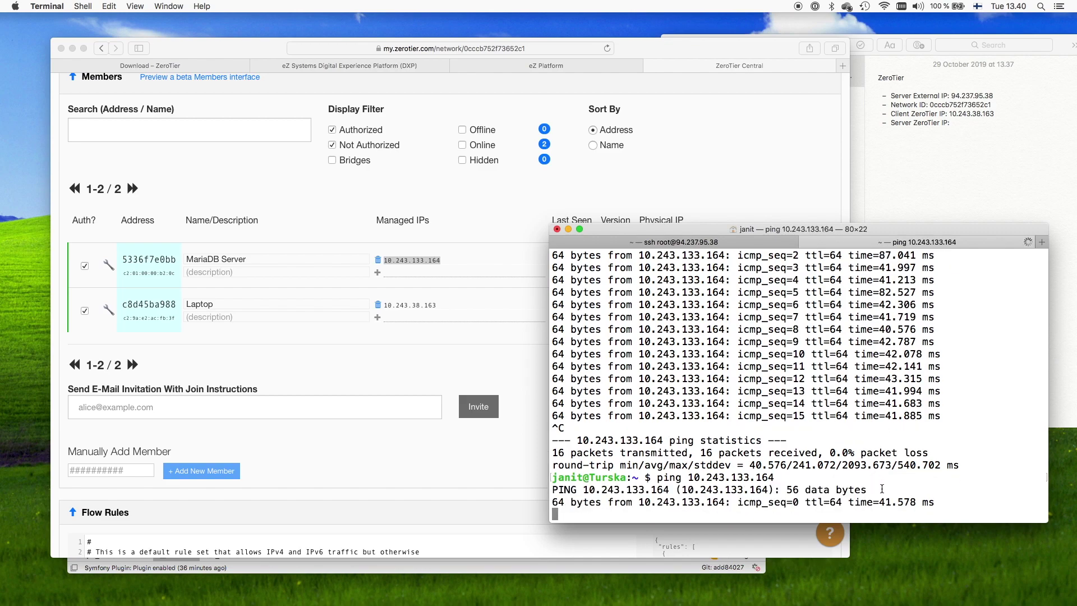
key("ctrl+c")
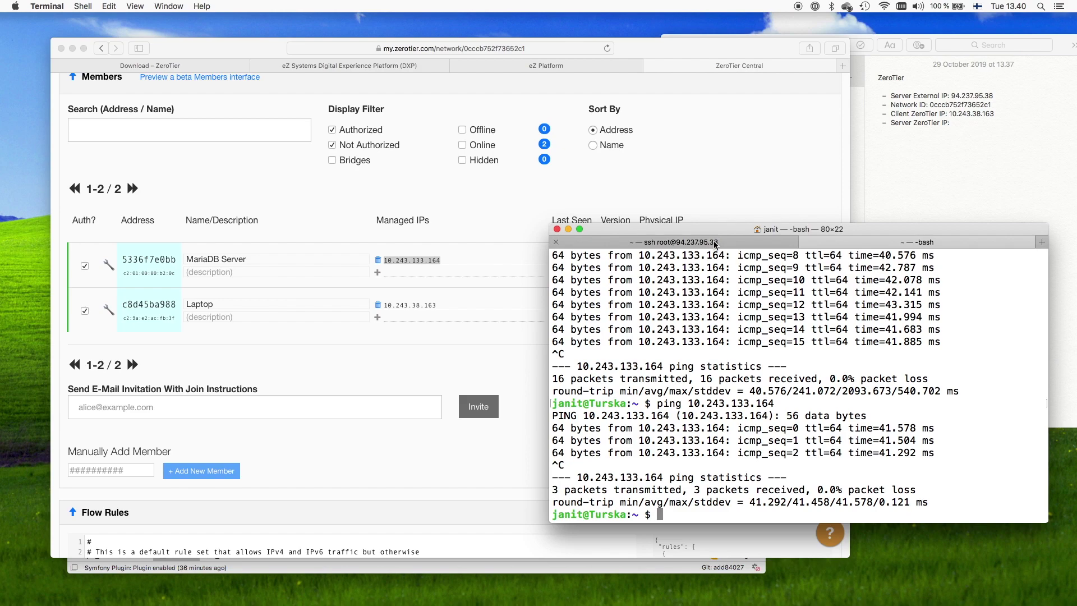
left_click(713, 241)
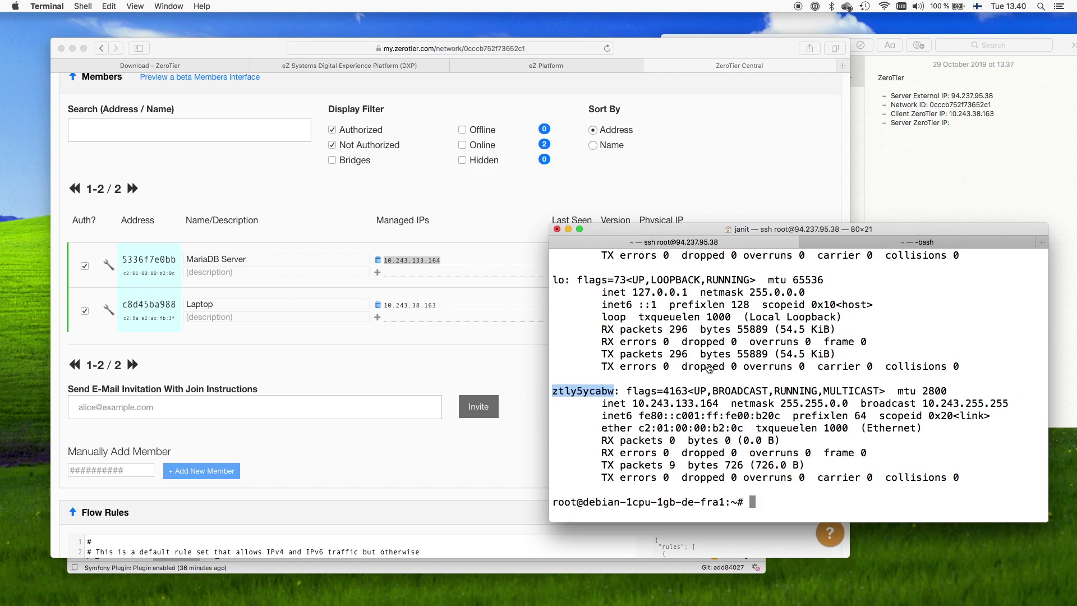
Step: Inspect /etc/mysql/my.cnf in vim, then quit back to the shell
type("vim /etc/")
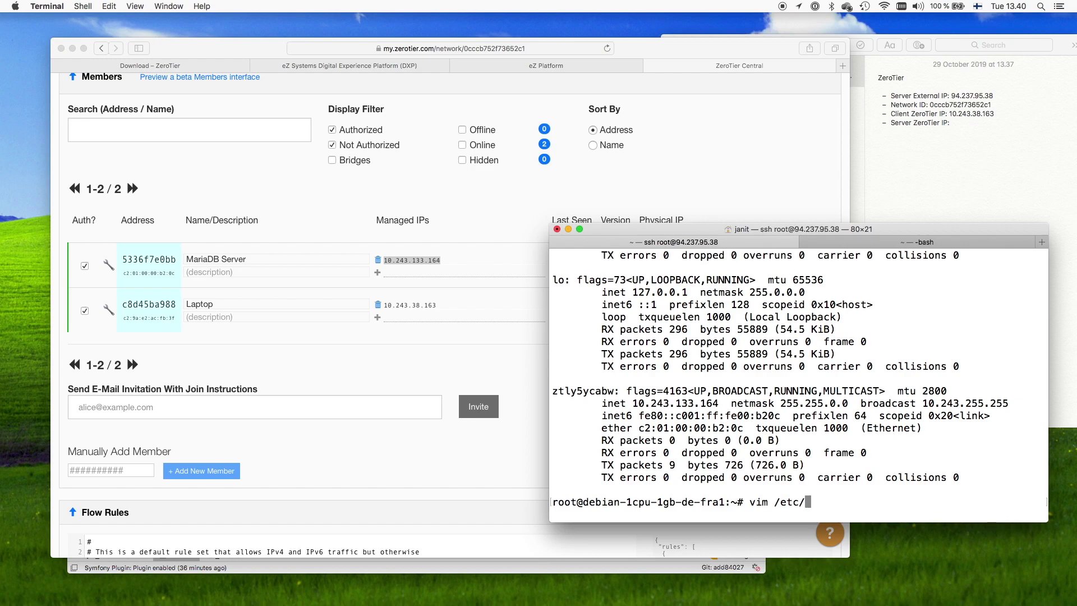
type("mysql/")
key("Tab")
key("Tab")
key("Tab")
type("my.cnf")
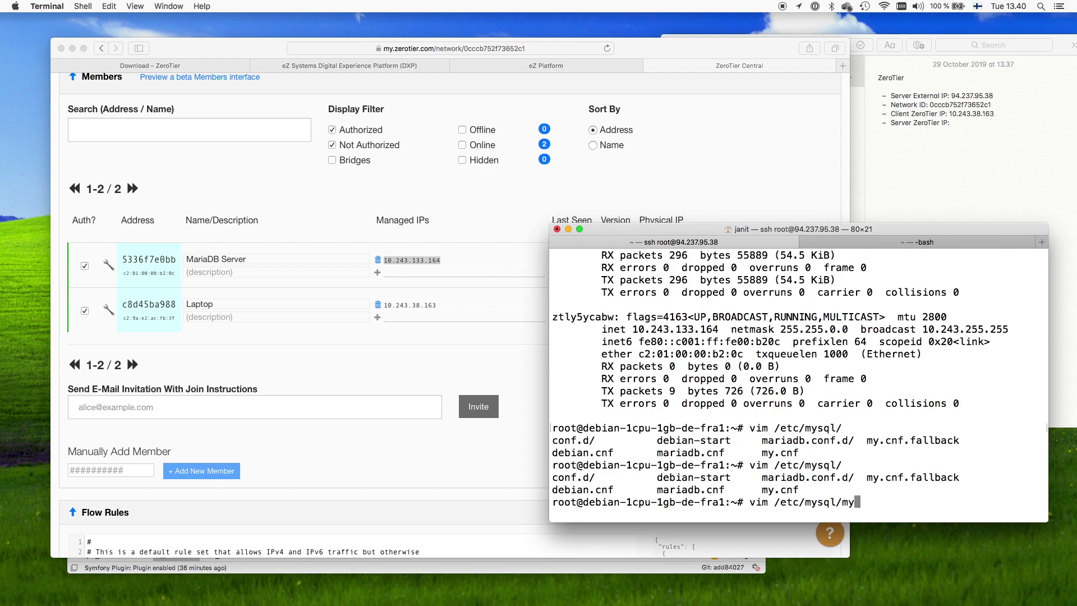
key("Return")
key("Down")
key("Down")
key("Down")
key("Down")
key("Down")
key("Down")
key("Down")
key("Down")
key("Down")
key("Down")
key("Down")
key("Down")
key("Down")
key("Down")
key("Down")
key("Down")
key("Down")
key("Down")
key("Down")
key("Down")
key("Down")
type(":wq")
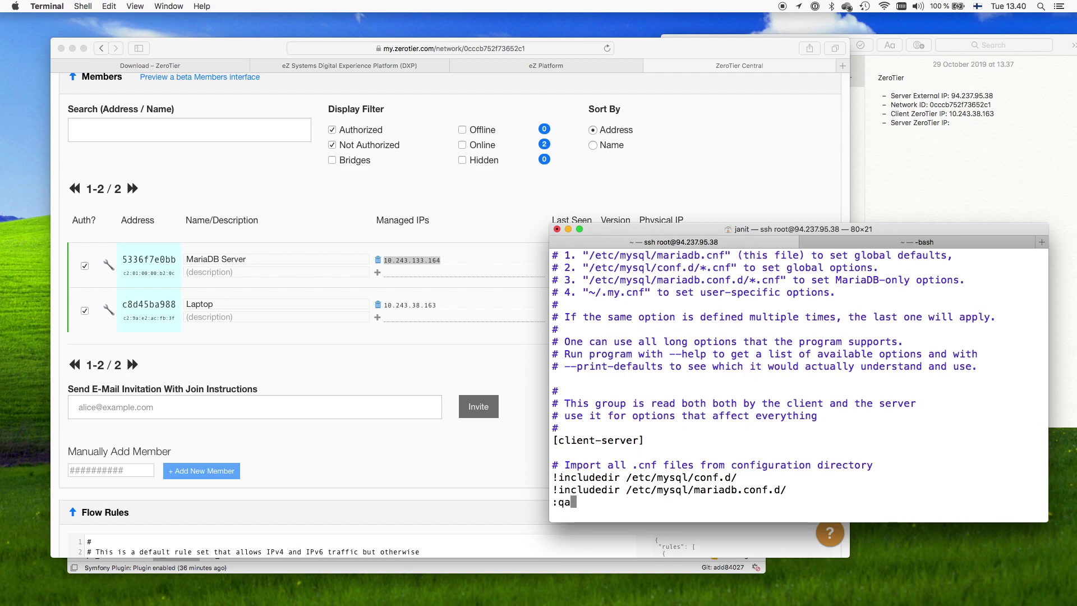
key("Return")
Step: Search /etc/mysql/ recursively for 'bind' settings with grep
type("grep -r ")
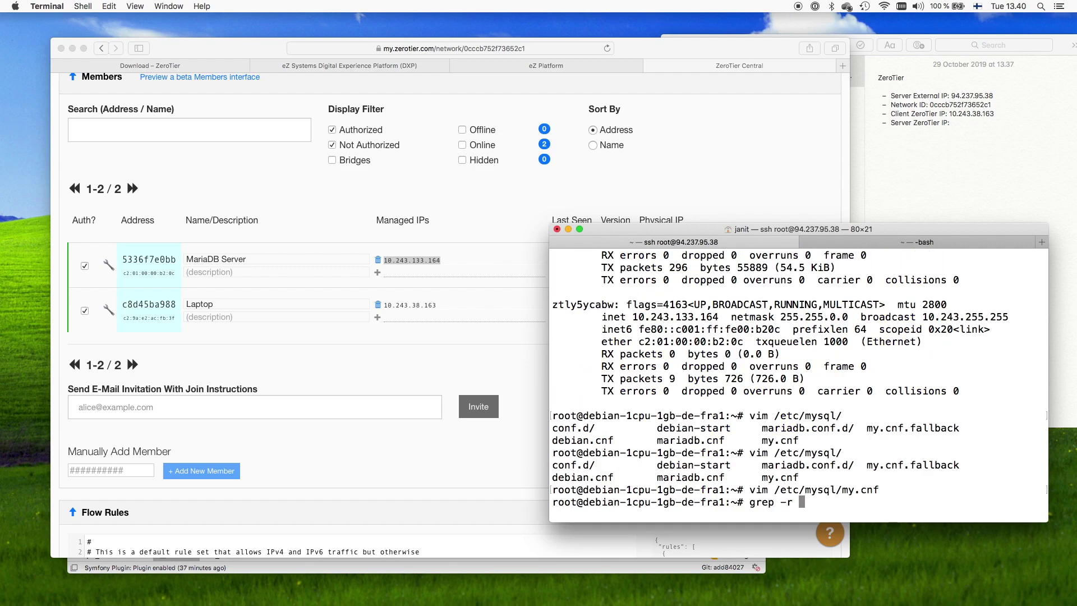
type("bind .")
key("Return")
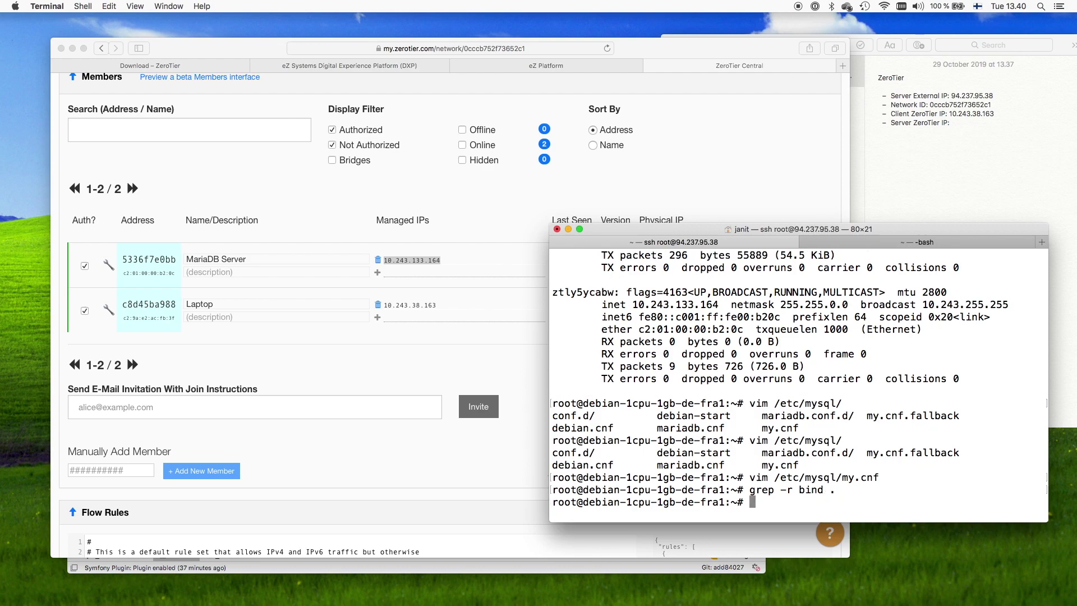
key("Up")
key("BackSpace")
type("/etc/mysql/")
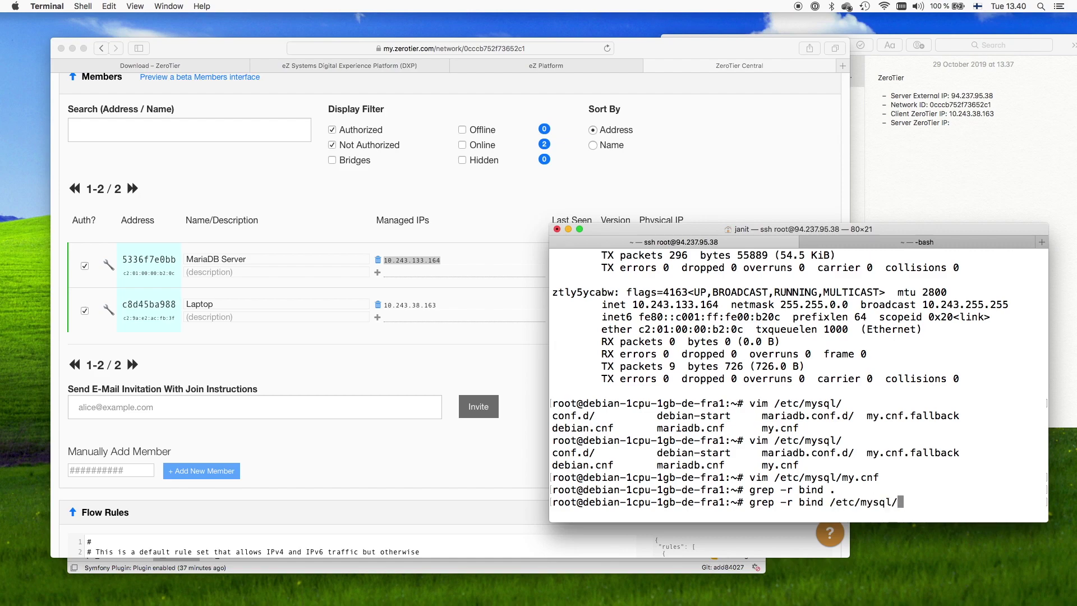
key("Return")
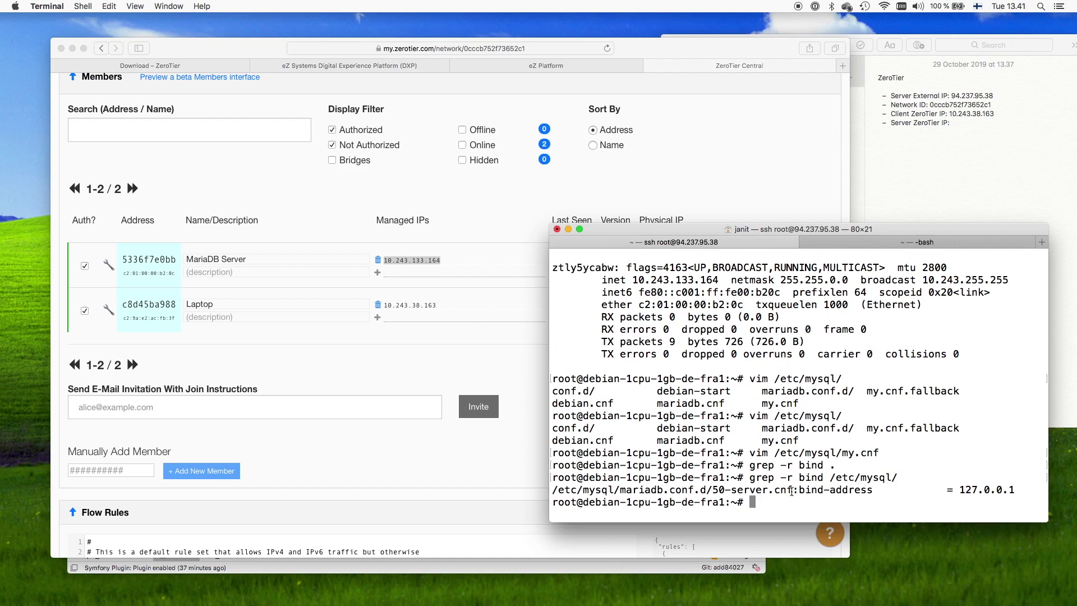
Step: Copy the 50-server.cnf path from the grep output and open it in vim
left_click_drag(790, 491, 553, 489)
right_click(586, 486)
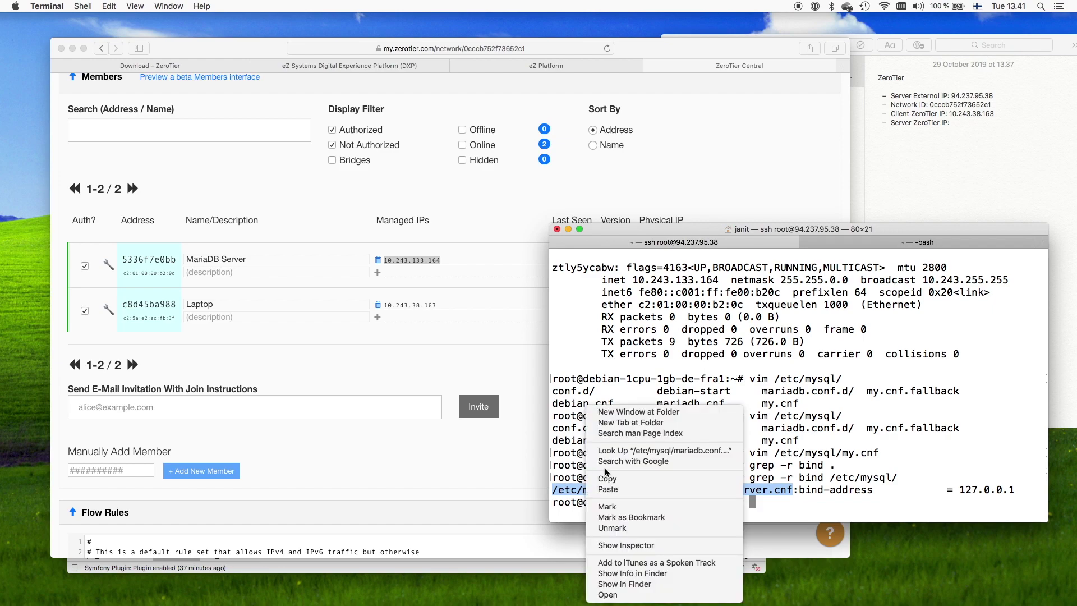
left_click(606, 478)
type("vim")
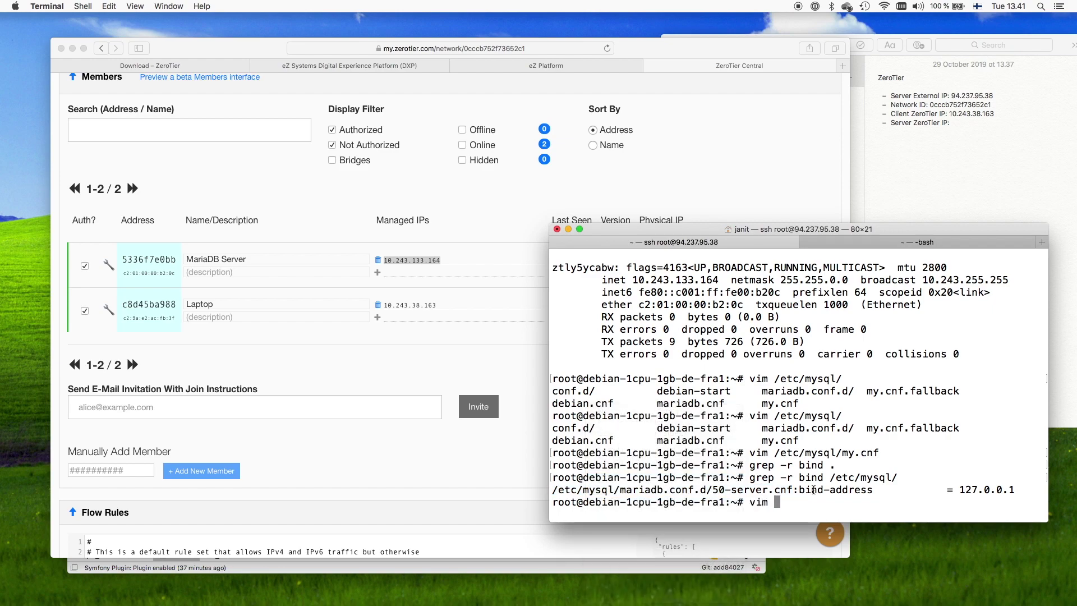
right_click(813, 494)
left_click(839, 513)
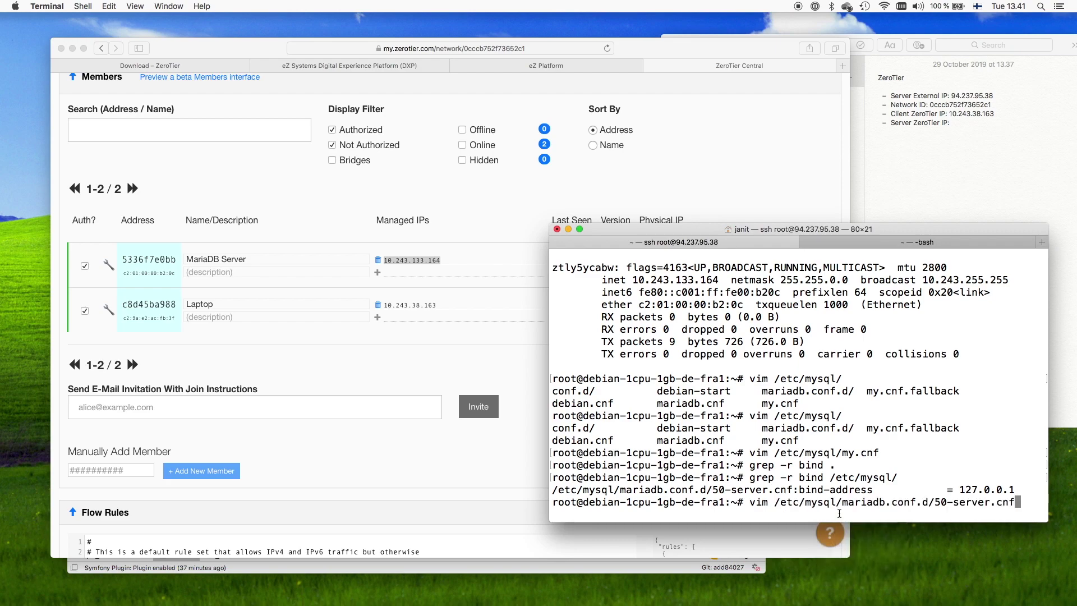
key("Return")
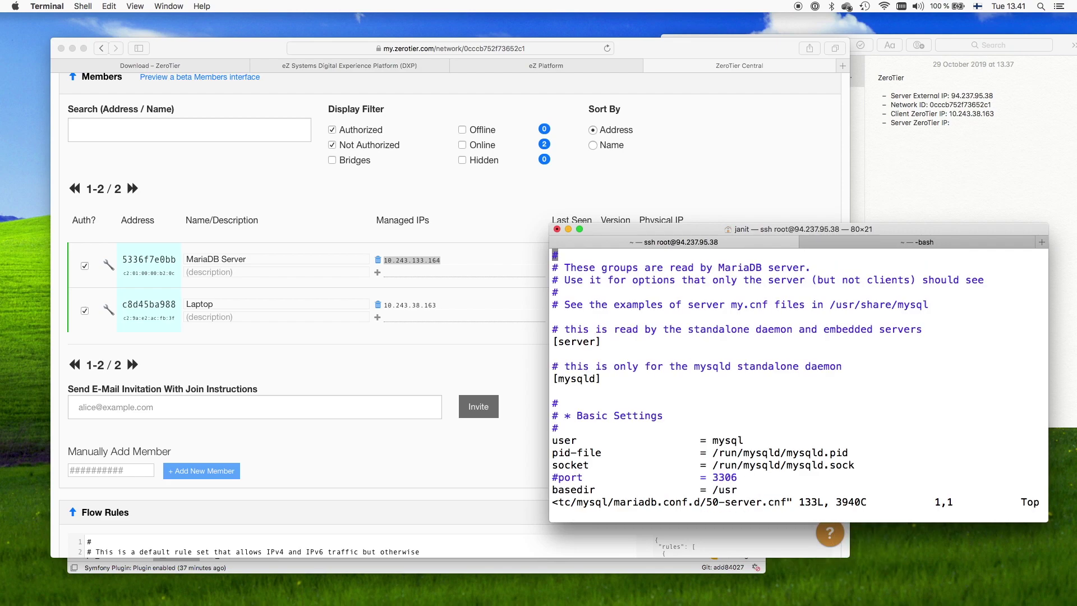
Step: Replace bind-address 127.0.0.1 with 0.0.0.0 in 50-server.cnf, save, and quit vim
key("Down")
key("Down")
key("Down")
key("Down")
key("Down")
key("Down")
key("Down")
key("Down")
key("Down")
key("Down")
key("Down")
key("Down")
key("Down")
key("Down")
key("Down")
key("Down")
key("Down")
key("Down")
key("Down")
key("Down")
key("Down")
key("Down")
key("Down")
key("Down")
key("Down")
key("Down")
key("Down")
key("Down")
key("Up")
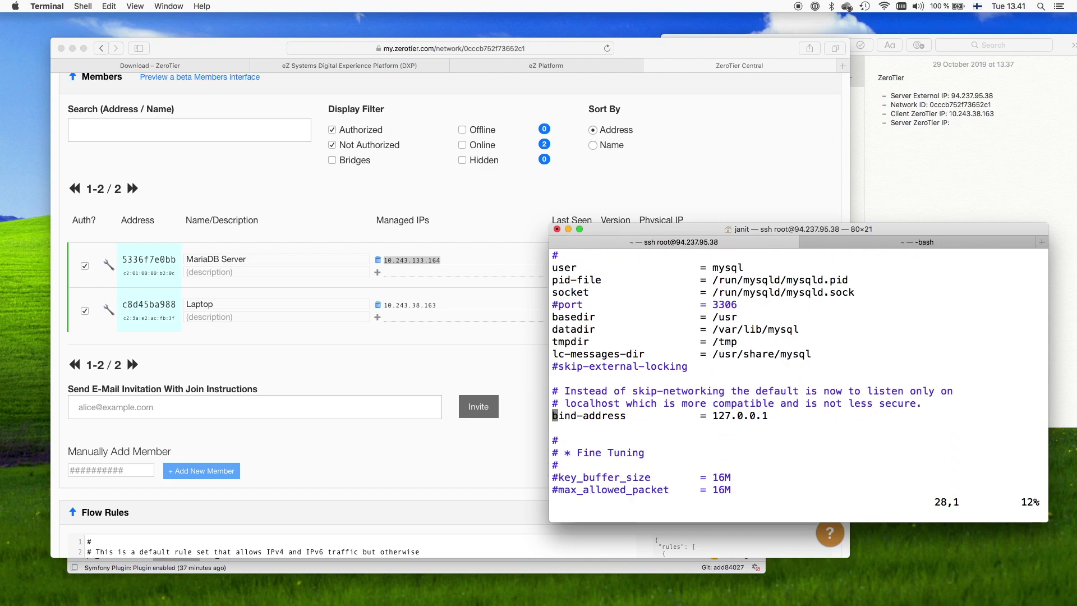
key("Right")
key("Right")
key("Right")
key("Right")
key("Right")
key("Right")
key("Right")
key("Right")
key("Right")
key("Right")
key("Right")
key("Right")
key("Right")
key("Right")
key("Right")
key("Right")
key("Right")
key("Right")
key("Right")
key("Right")
key("Right")
key("Right")
key("Right")
key("Right")
key("Right")
key("Right")
key("Right")
key("Right")
key("Right")
key("Right")
key("a")
key("BackSpace")
key("BackSpace")
key("BackSpace")
key("BackSpace")
key("BackSpace")
key("BackSpace")
key("BackSpace")
key("BackSpace")
key("BackSpace")
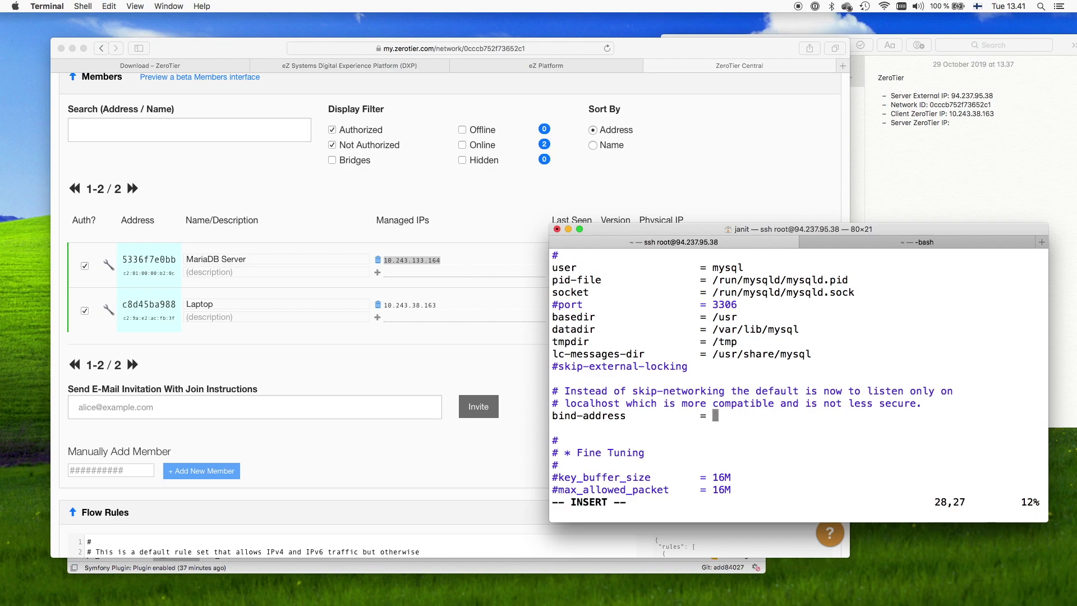
type("0.0.0.0")
key("Escape")
type(":w")
key("Return")
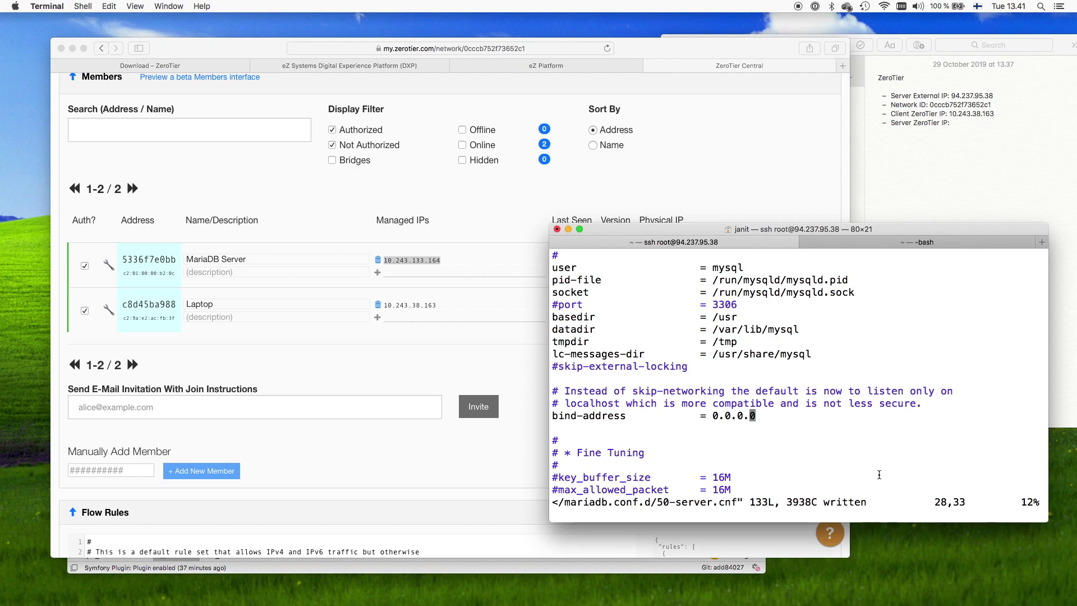
type(":qa!")
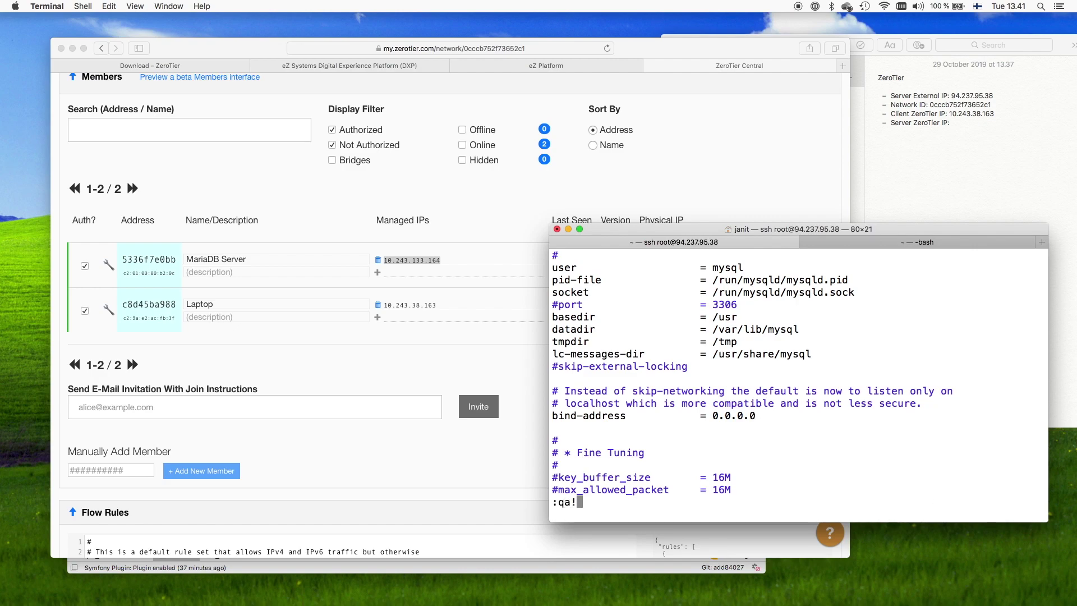
key("Return")
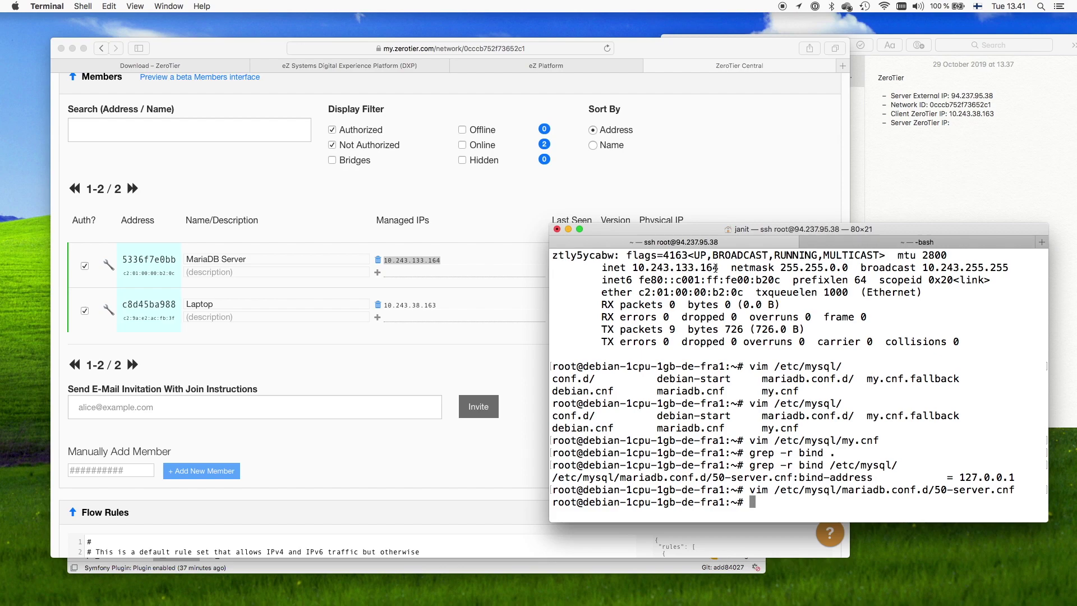
Step: Restart MariaDB on the server with 'service mariadb restart'
type("/etc/init.d/")
type("sudo service")
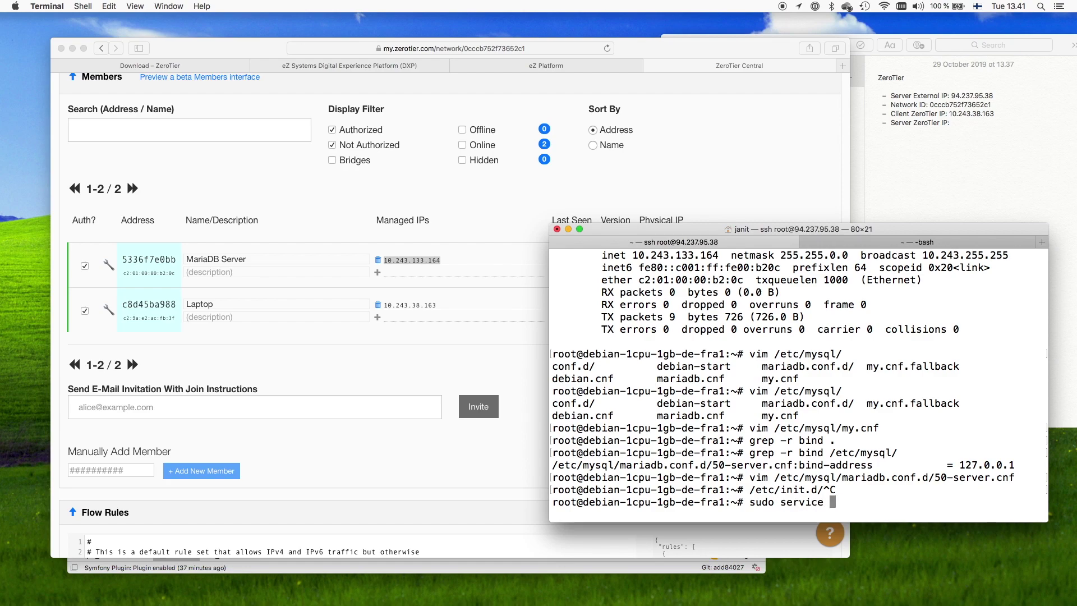
key("ctrl+c")
type("service")
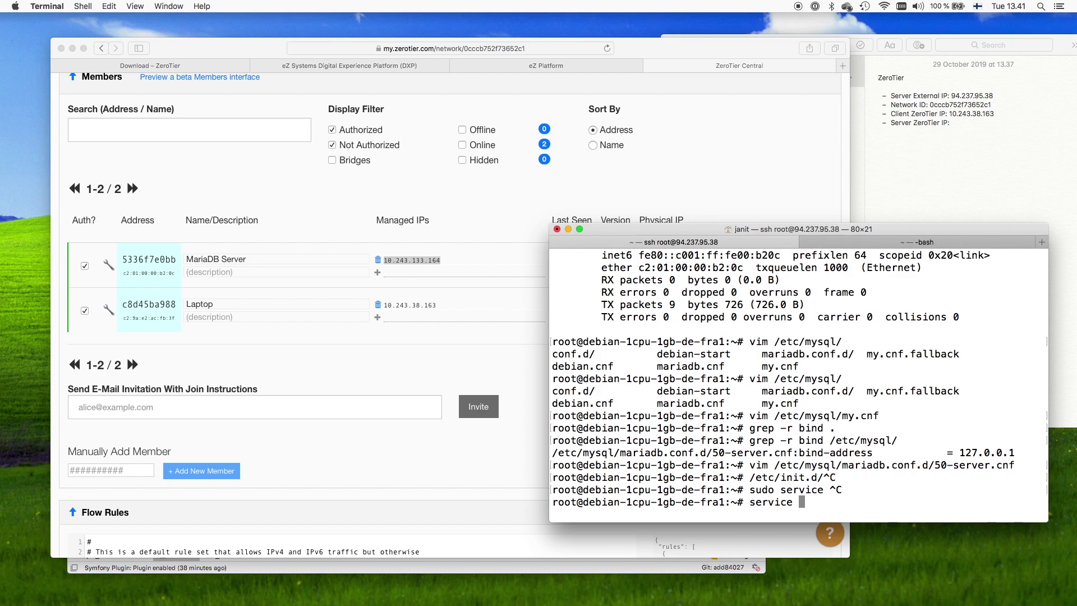
type(" a")
key("BackSpace")
type("mariadb restar")
type("t")
key("Return")
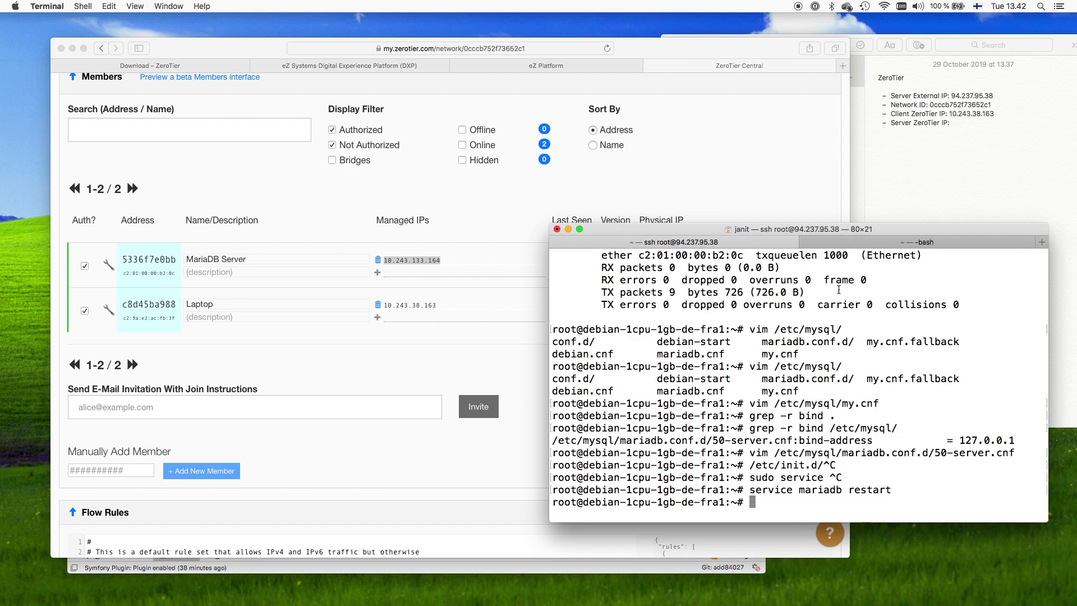
Step: Rerun ping 10.243.133.164 from the laptop's local shell
left_click(897, 237)
key("Up")
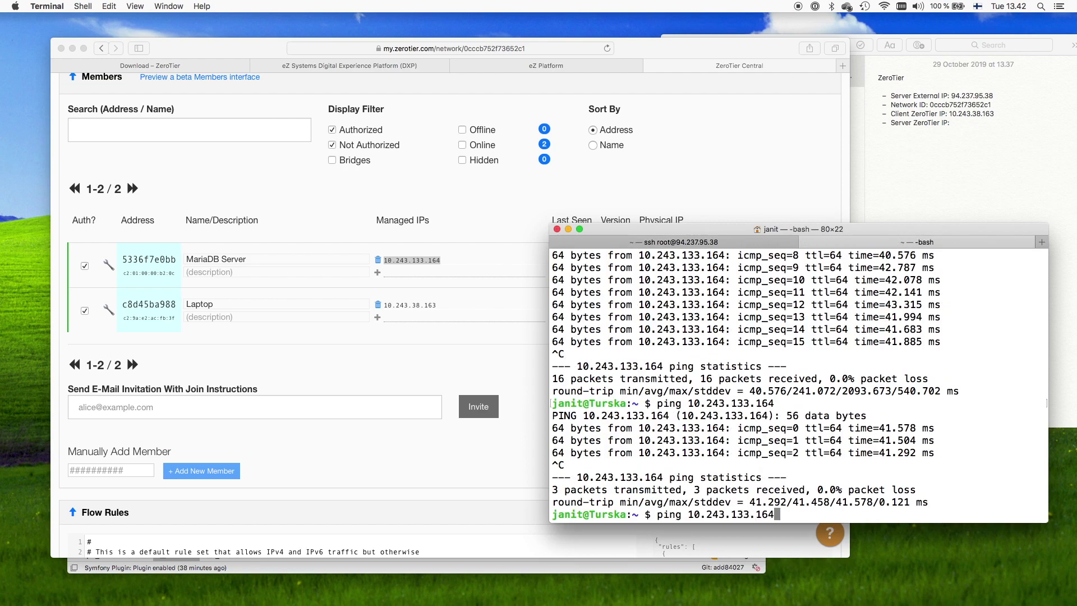
key("Return")
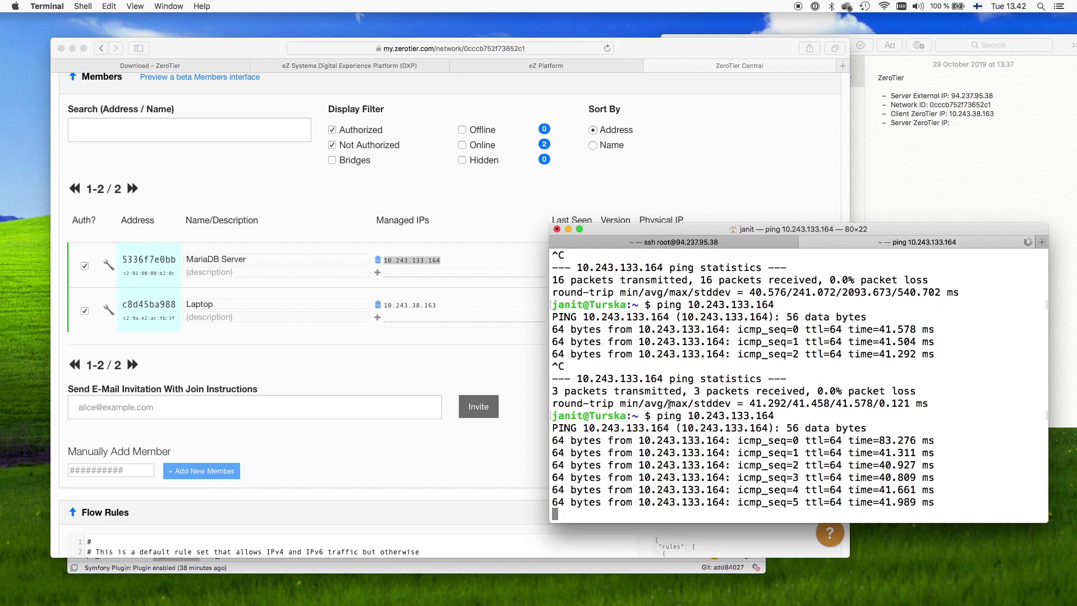
Step: Copy the MariaDB Server's managed IP 10.243.133.164 from the ZeroTier members list
left_click(389, 261)
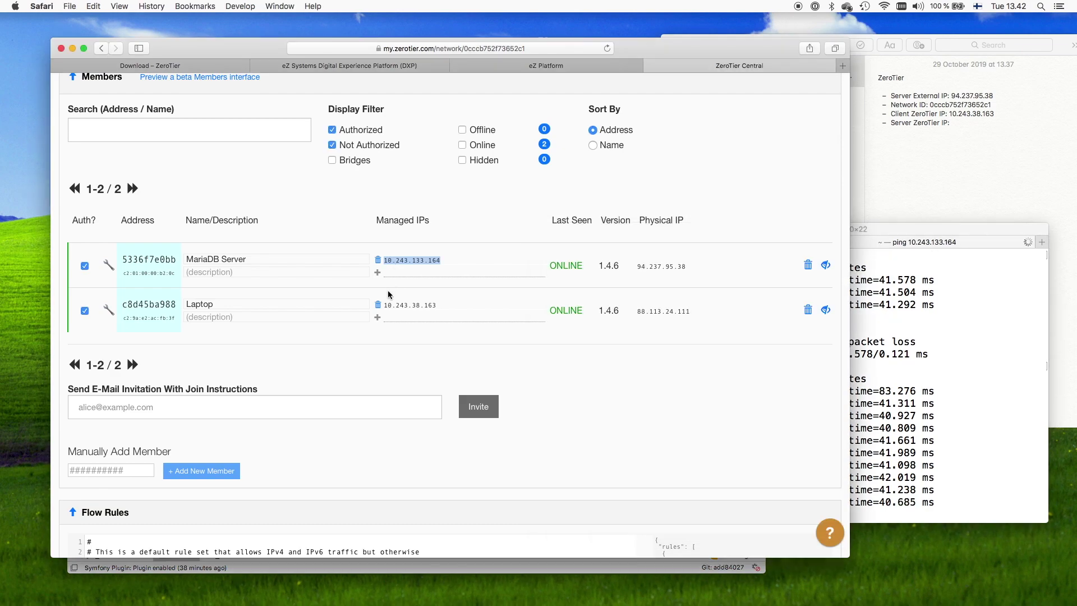
left_click(387, 308)
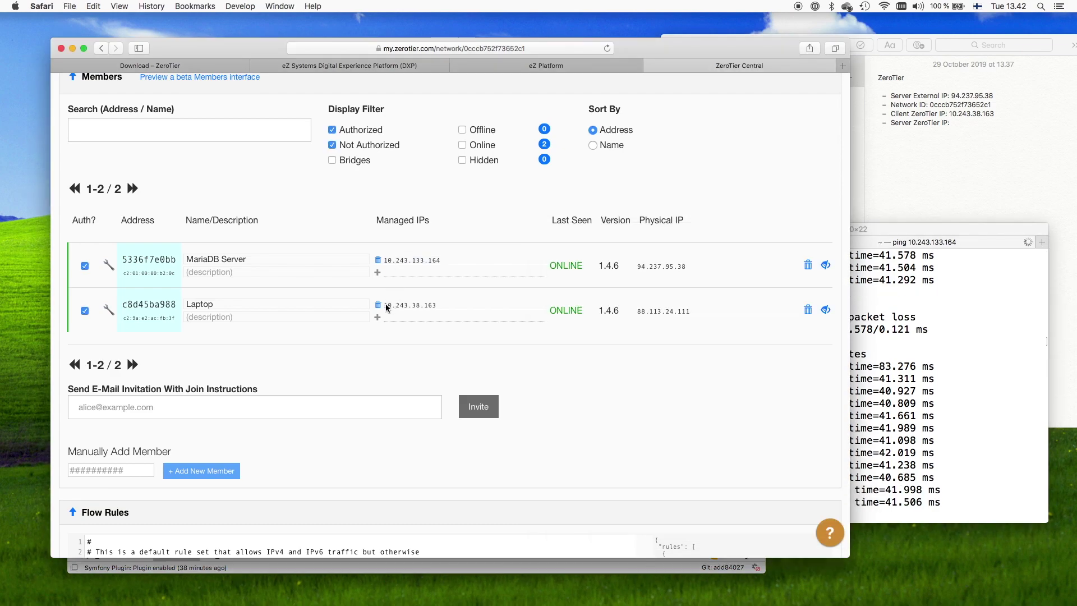
left_click_drag(385, 307, 439, 303)
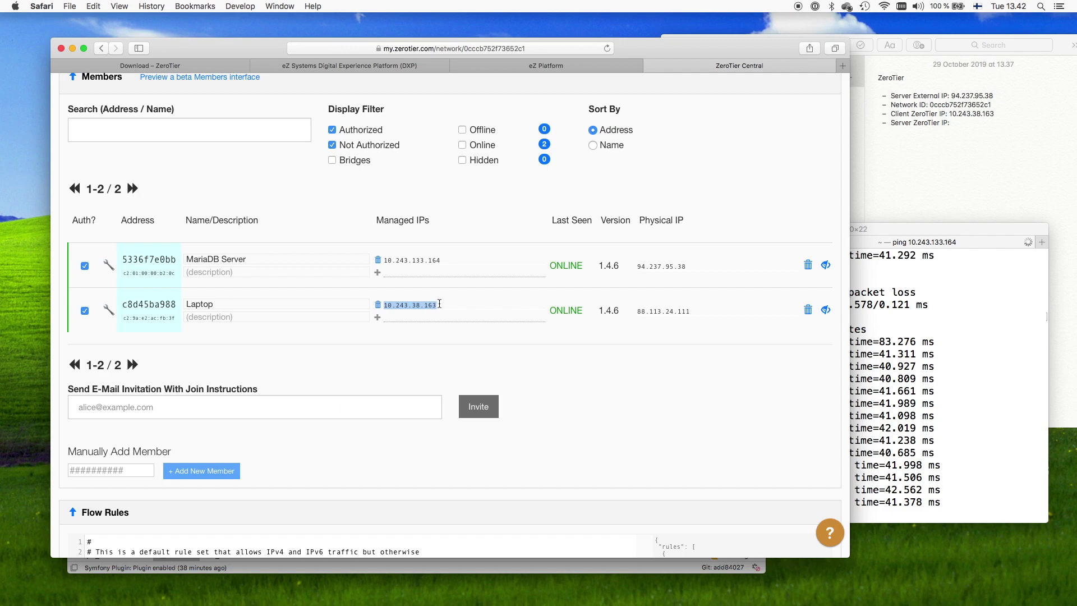
left_click_drag(444, 258, 383, 264)
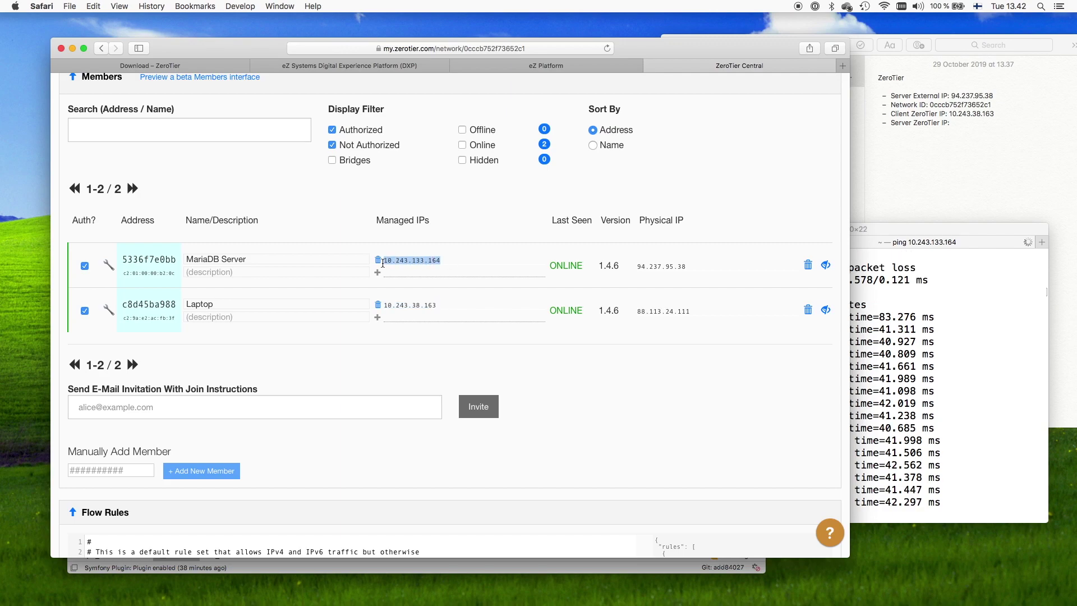
right_click(406, 261)
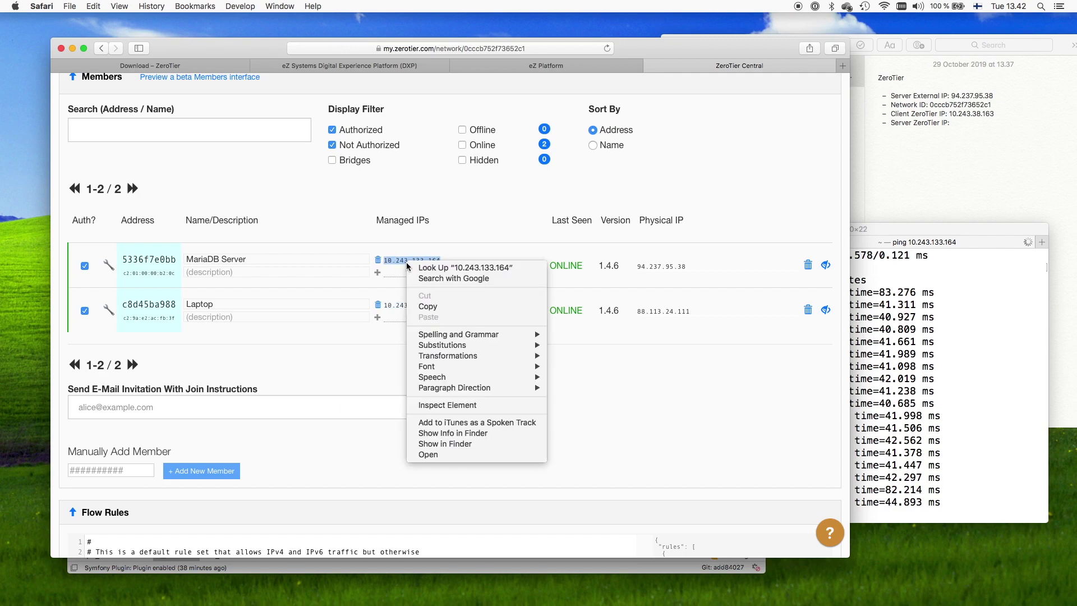
left_click(428, 306)
Step: Paste 10.243.133.164 into the note after 'Server ZeroTier IP:'
left_click(972, 124)
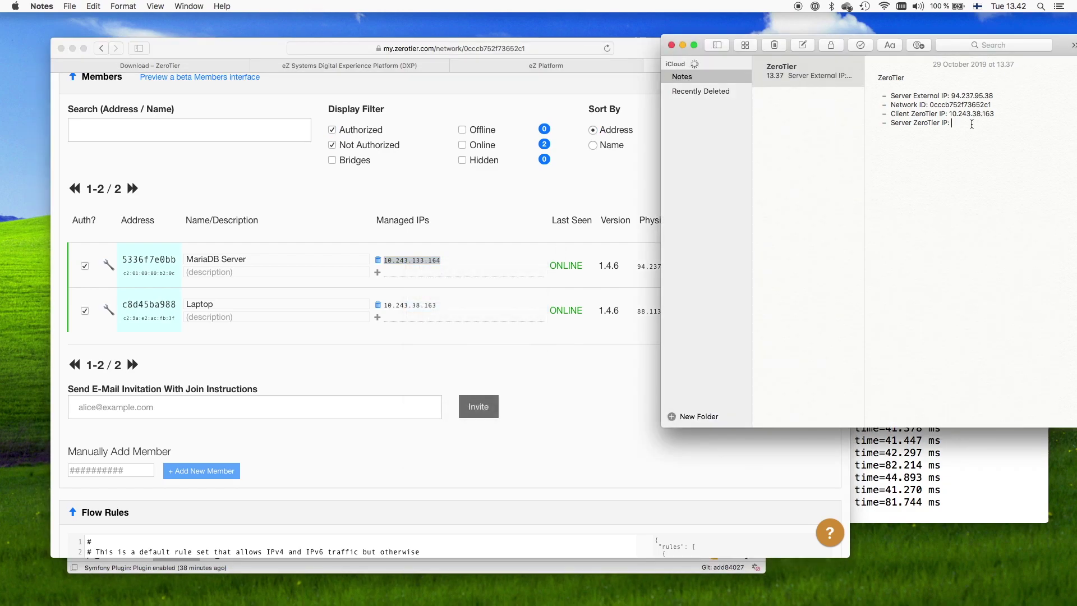
right_click(972, 123)
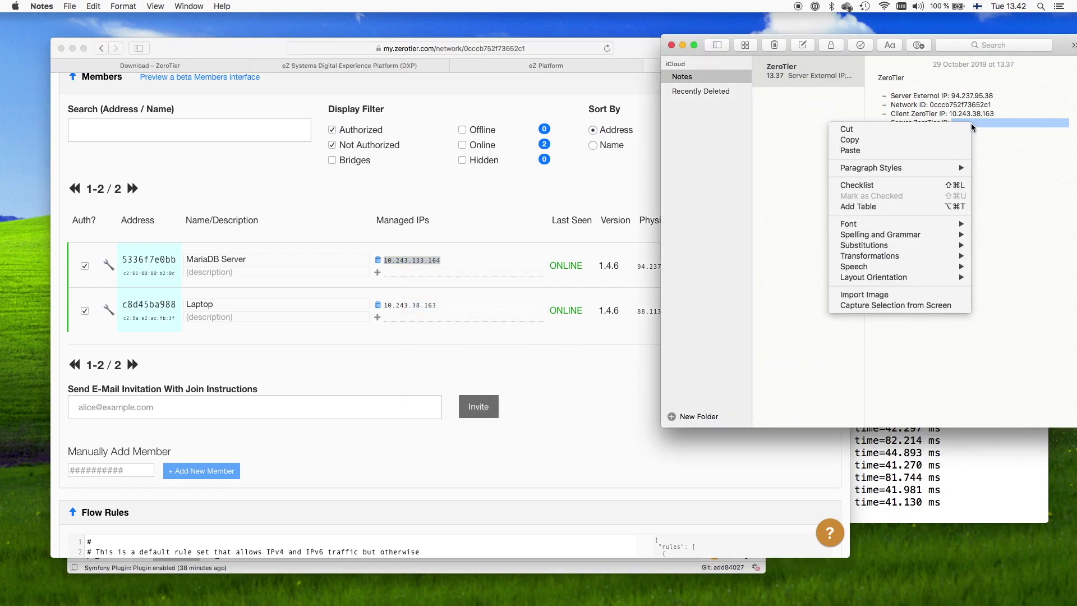
left_click(921, 151)
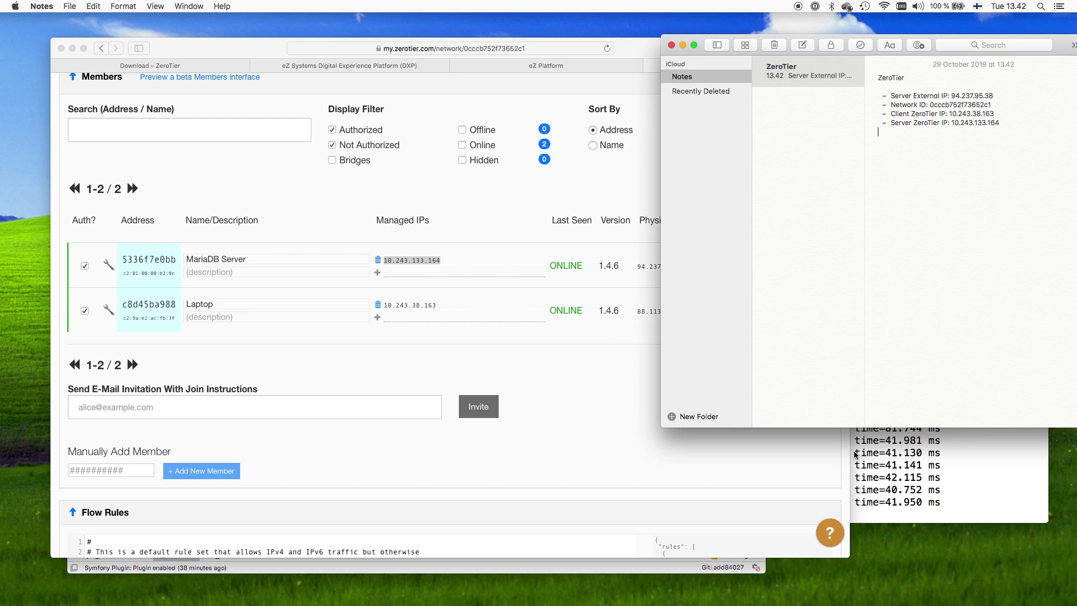
left_click(635, 432)
left_click(899, 461)
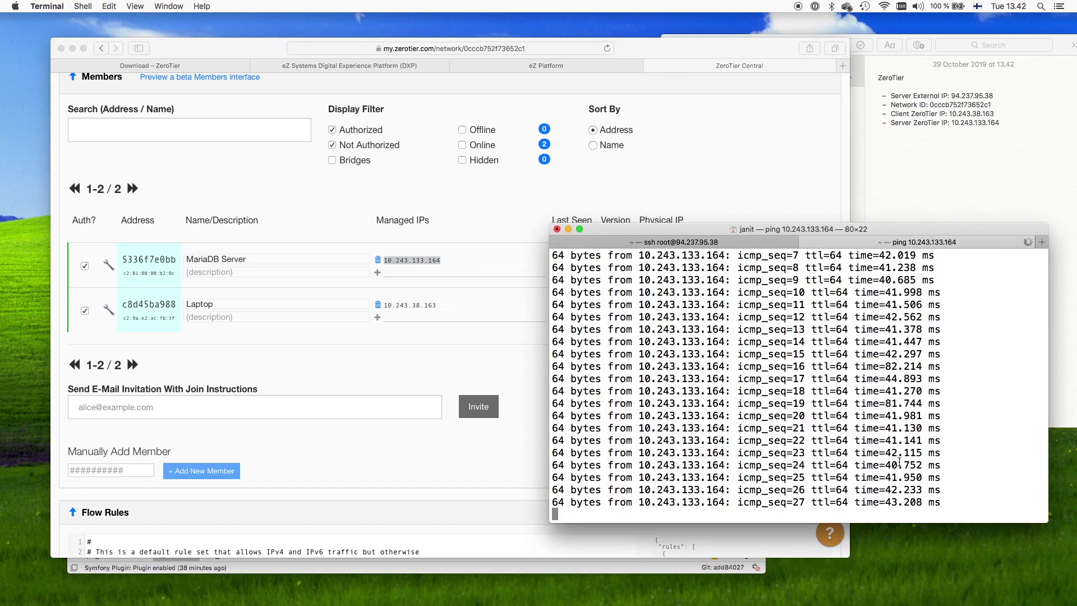
Step: Stop the ping and run mysql -uroot -h10.243.133.164, which returns ERROR 1130
key("ctrl+c")
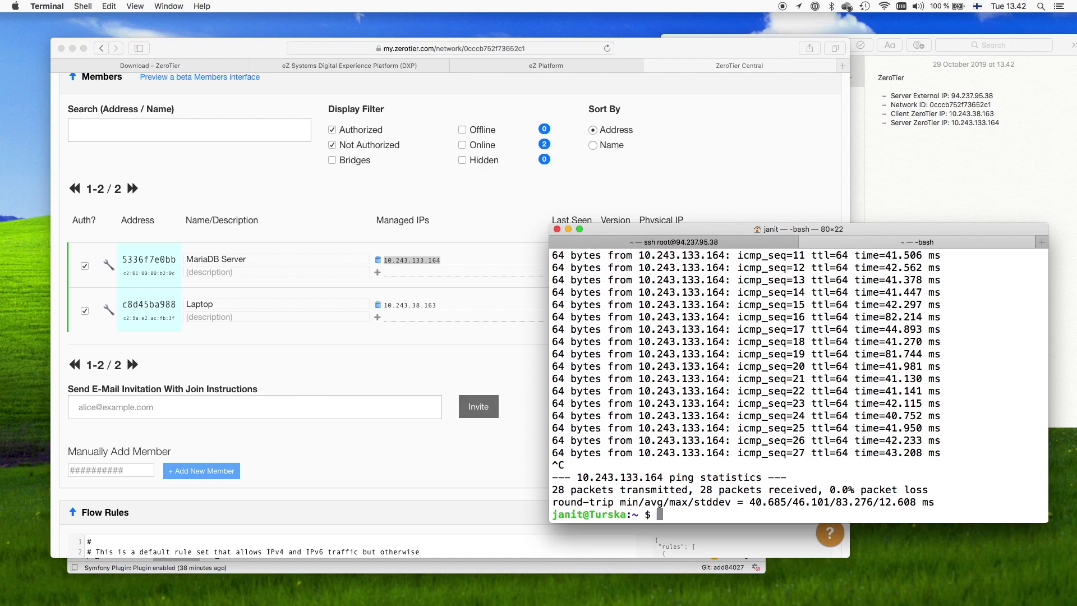
type("mysql -uroot -")
key("BackSpace")
type("-h10.243.1")
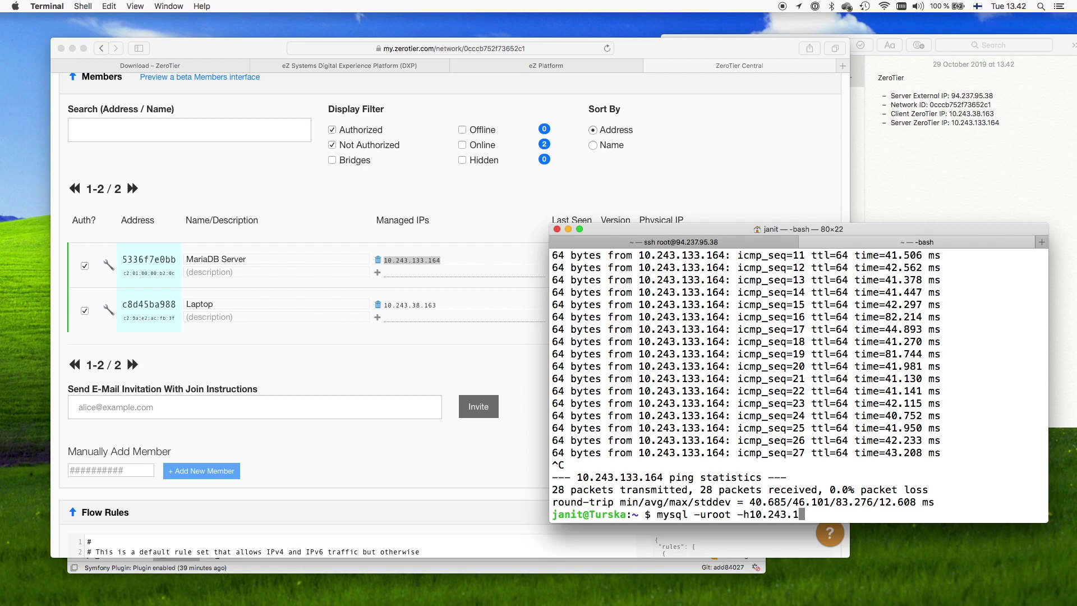
type("33.164")
key("Return")
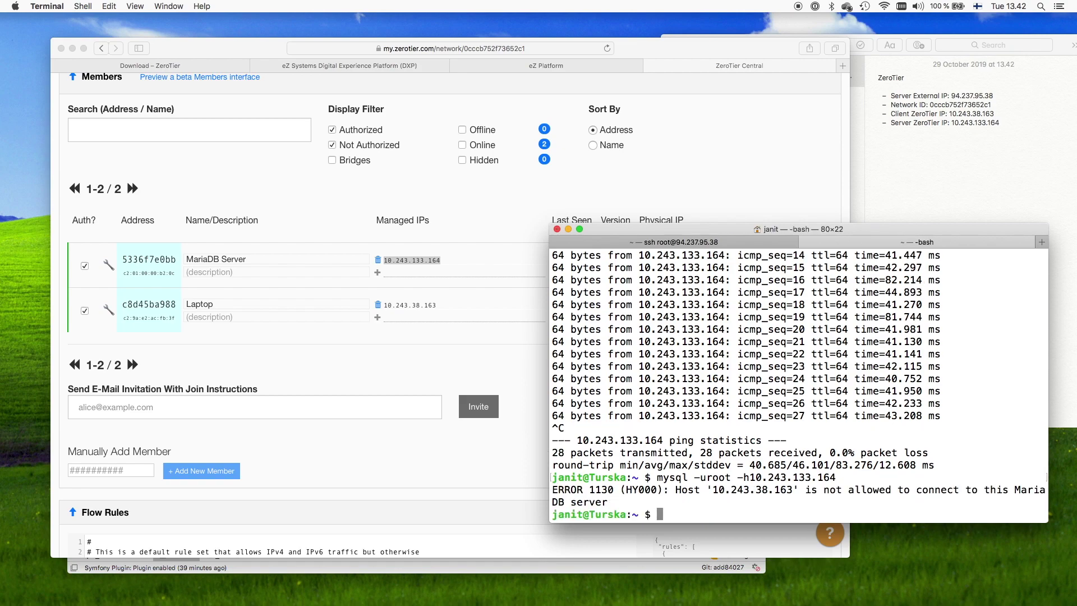
key("super+Up")
Step: In the server session, start mysql as root and create the ezplatform database
left_click(715, 241)
type("mysql -uroot")
key("Return")
type("create database ")
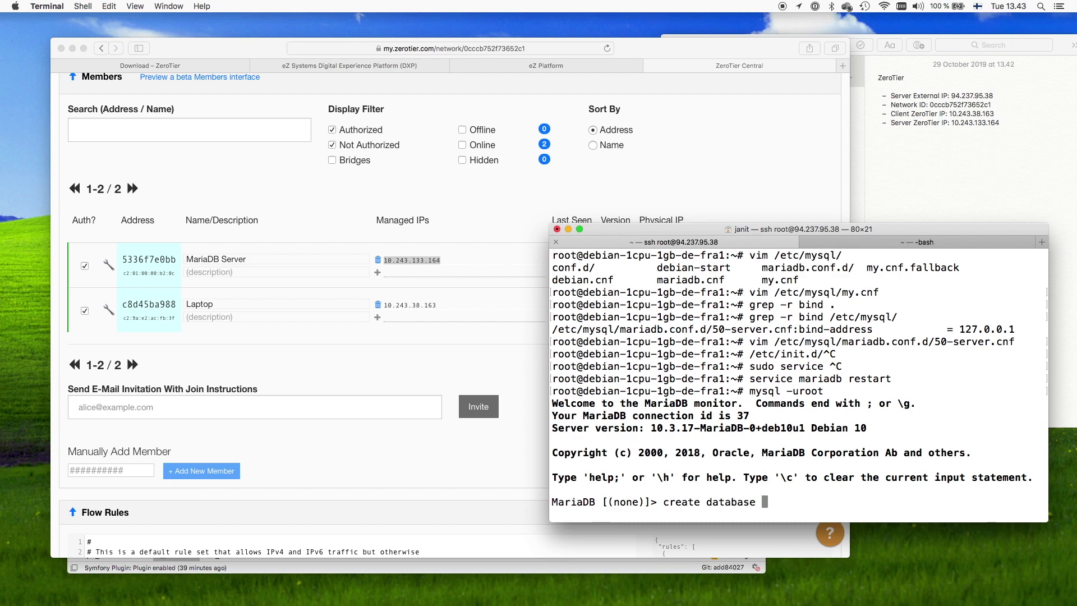
type("ezplatf")
key("BackSpace")
key("BackSpace")
key("BackSpace")
key("BackSpace")
type("latform;")
key("Return")
Step: Run show databases to confirm ezplatform exists, then start a GRANT statement for ezplatform
type("exit")
key("BackSpace")
key("BackSpace")
key("BackSpace")
key("BackSpace")
type("show ")
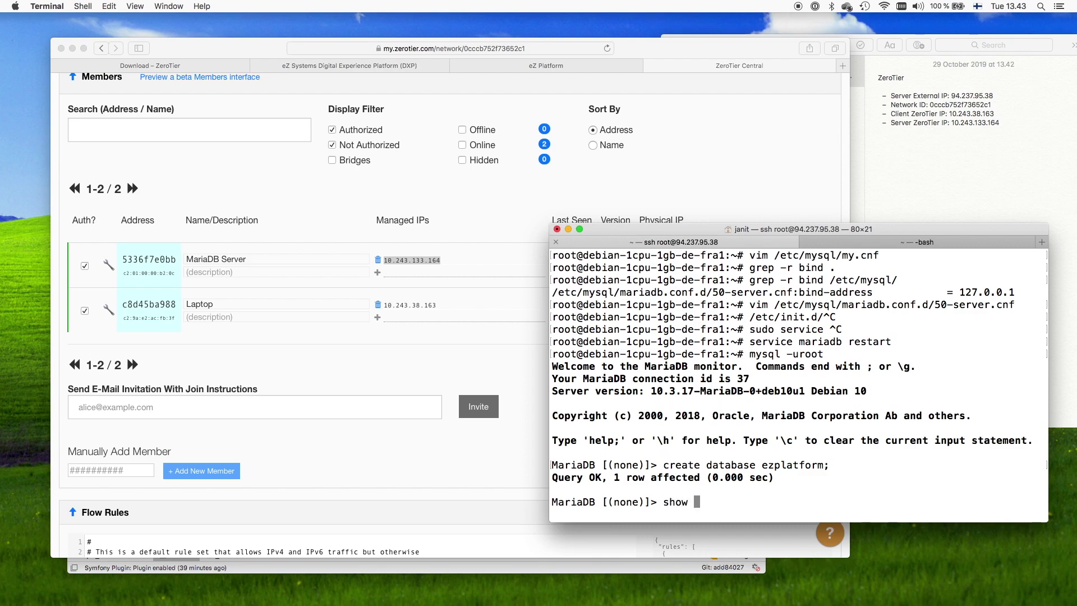
type("databases;")
key("Return")
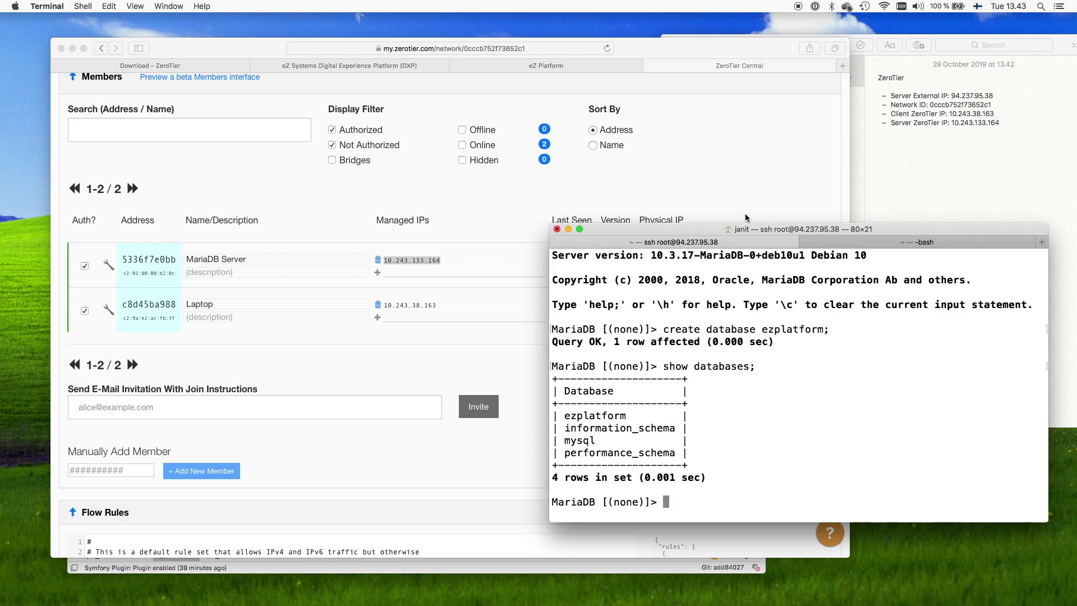
type("GRANT ALL ON")
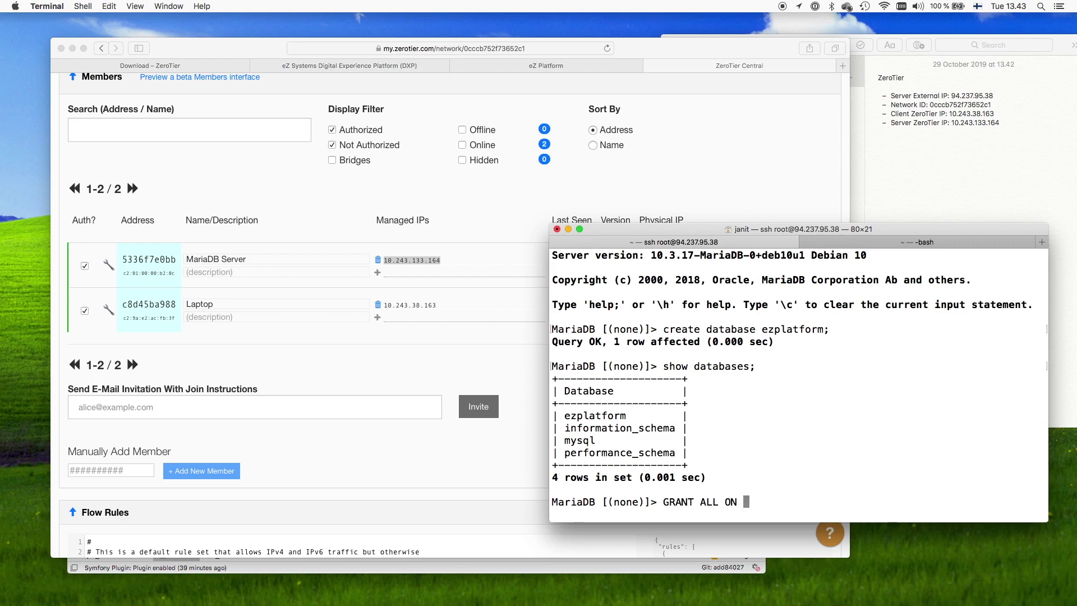
type(" ezplatform.* TO 'ezplatfo")
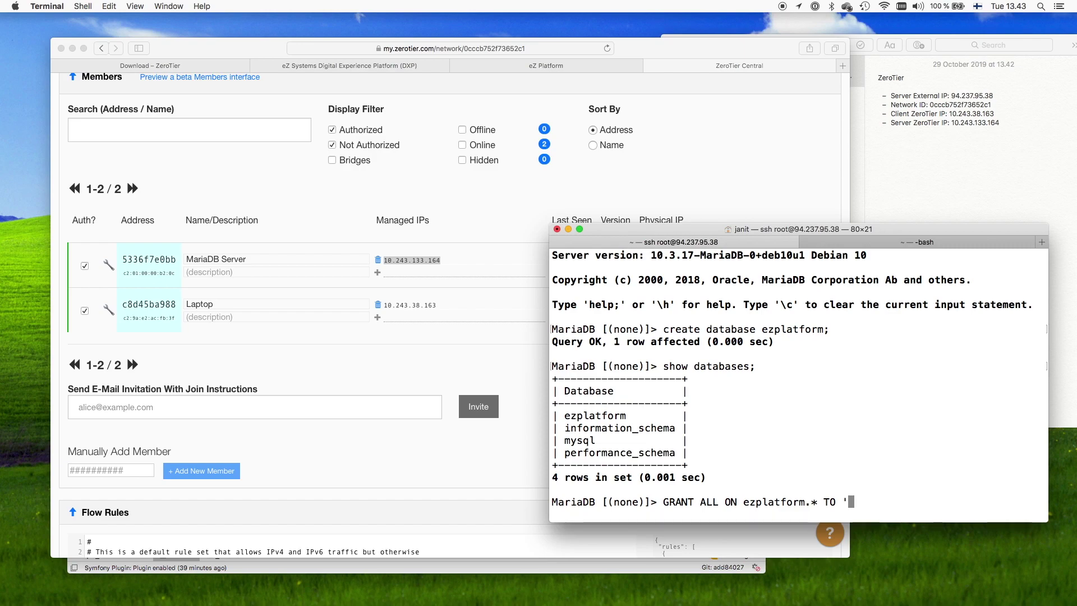
type("rm'@'")
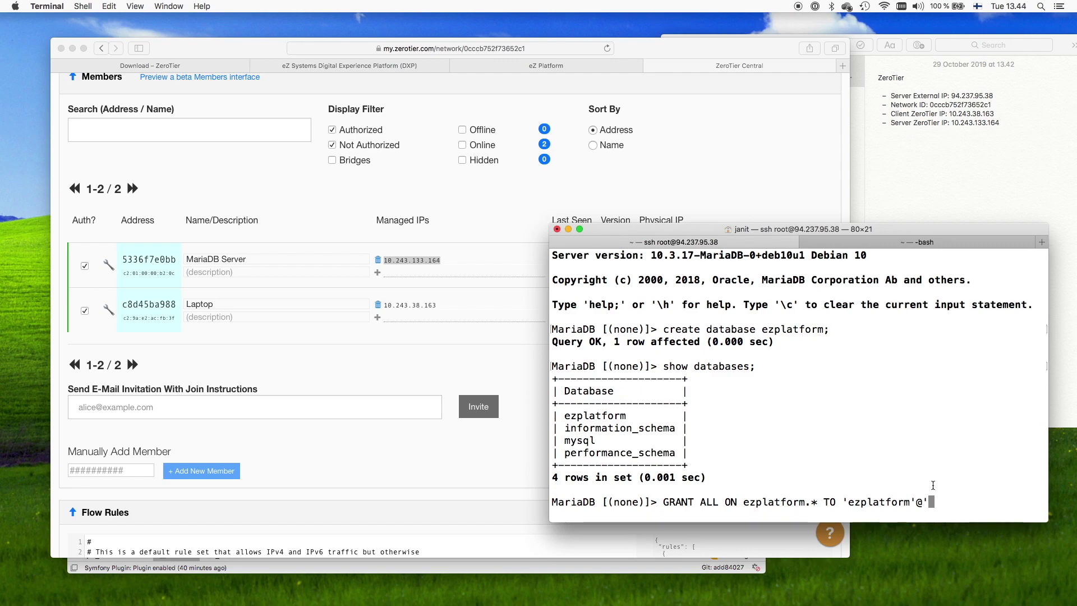
Step: Grant ALL on ezplatform.* to 'ezplatform'@'10.243.38.163' identified by its password
type("10.243.38.163")
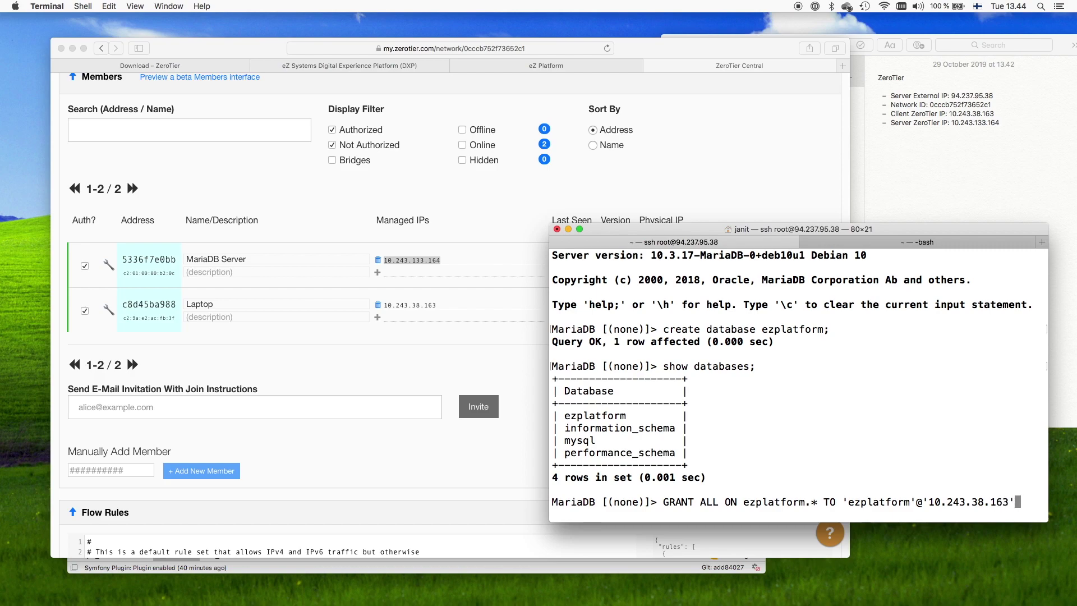
key("BackSpace")
key("BackSpace")
key("BackSpace")
type("%'")
key("BackSpace")
type("163")
key("Right")
type("IDENTIFIED BY '")
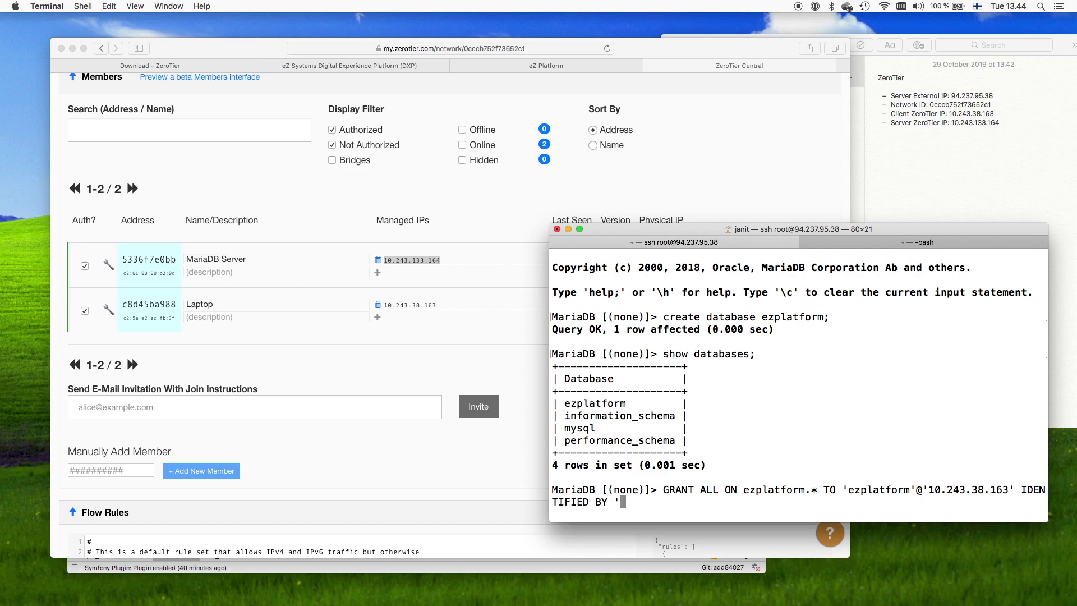
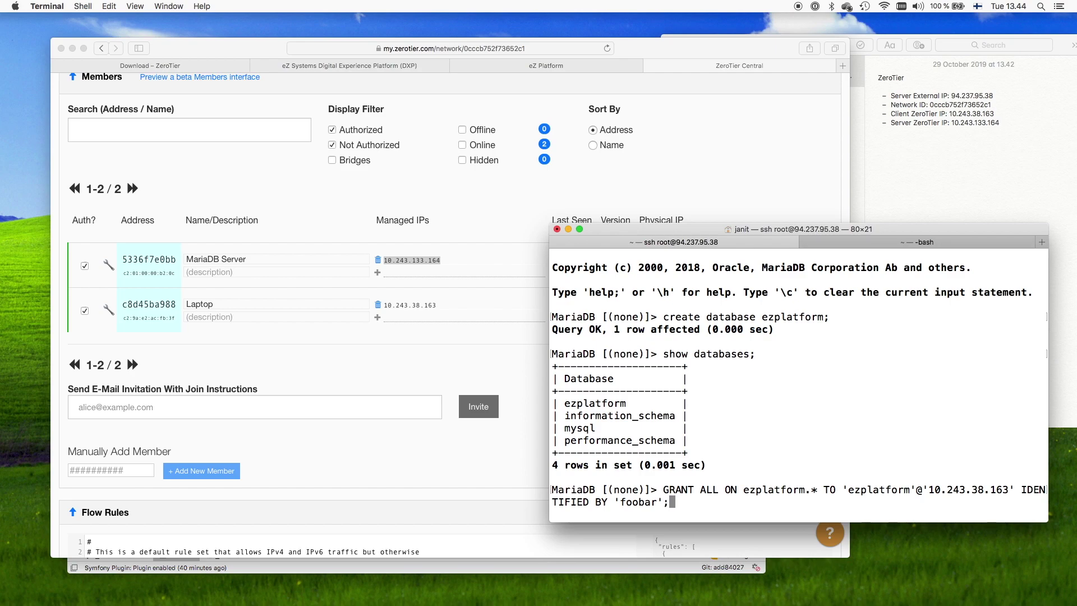
key("Return")
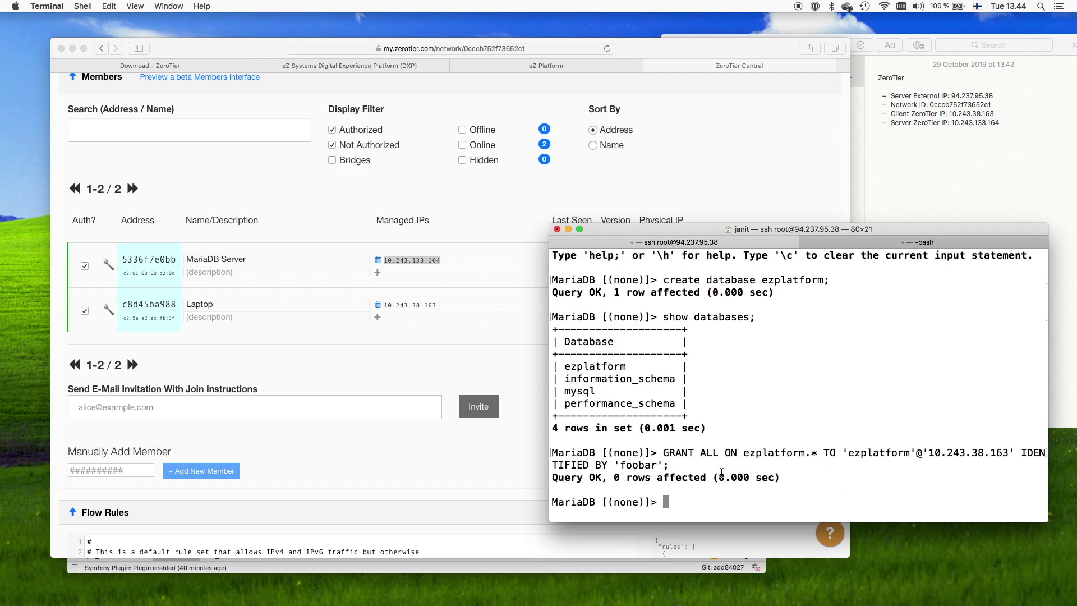
Step: Flush privileges, then recall the remote mysql command in the laptop shell
type("flush privileges;")
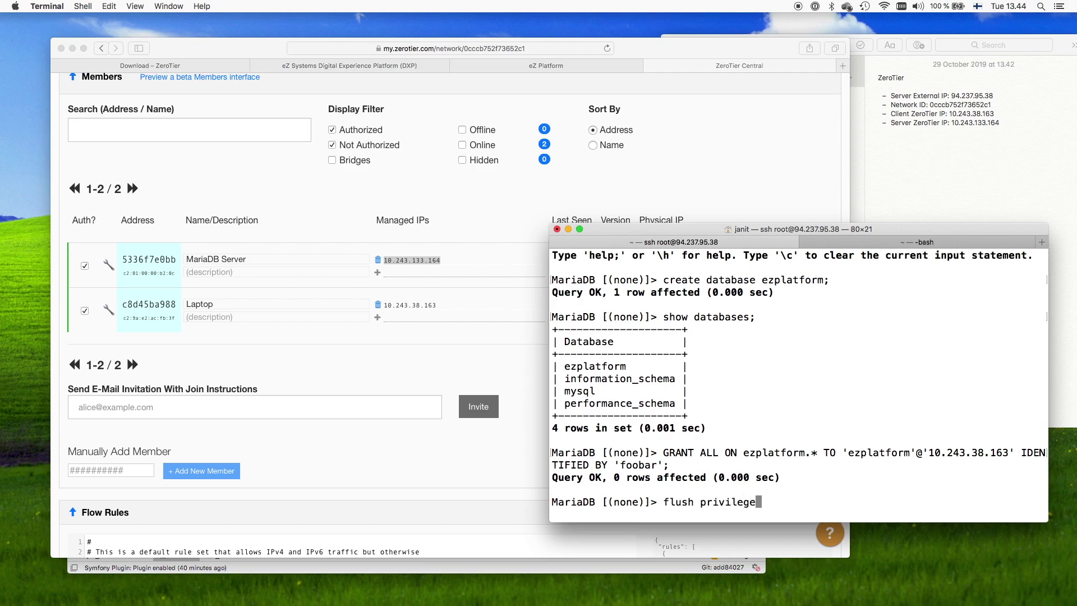
key("Return")
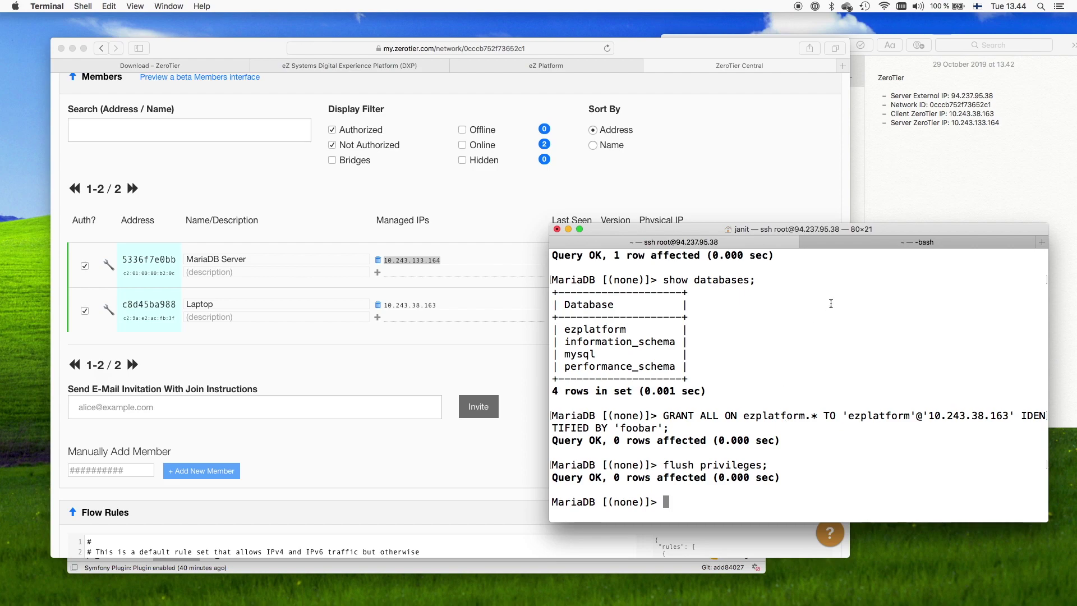
left_click(848, 246)
key("Up")
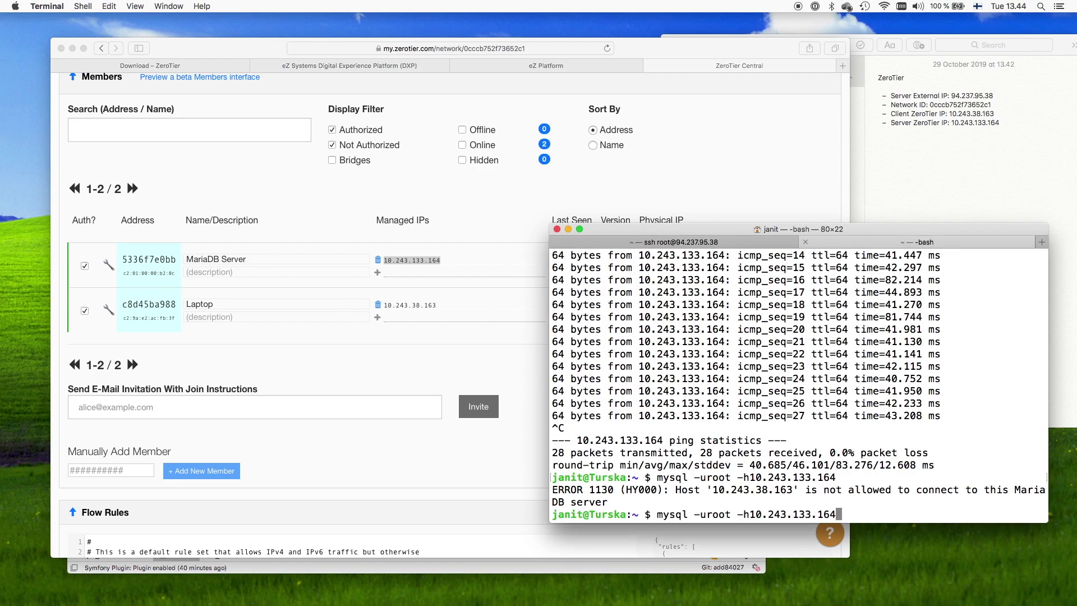
Step: Retry the remote connection, then change the user from root to ezplatform
key("Return")
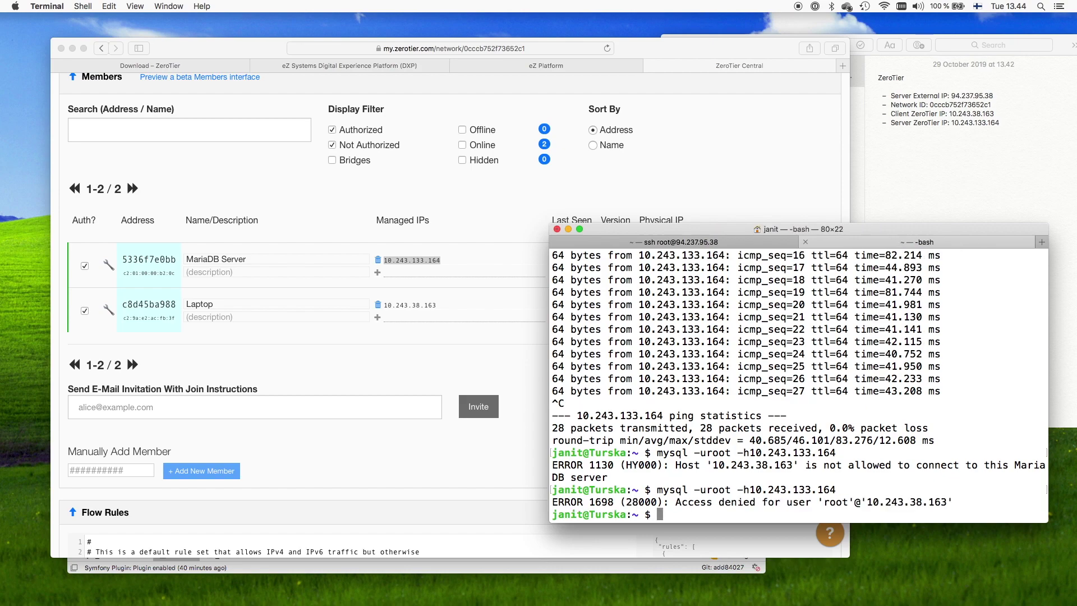
triple_click(970, 498)
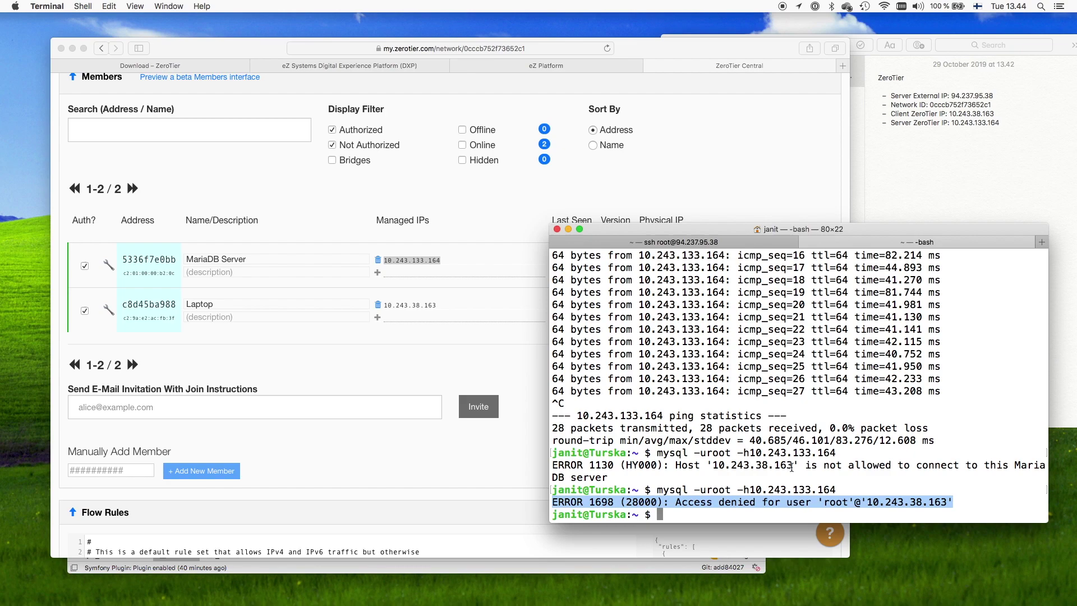
key("Up")
key("Left")
key("Left")
key("Left")
key("Left")
key("Left")
key("Left")
key("Left")
key("Left")
key("Left")
key("Left")
key("Left")
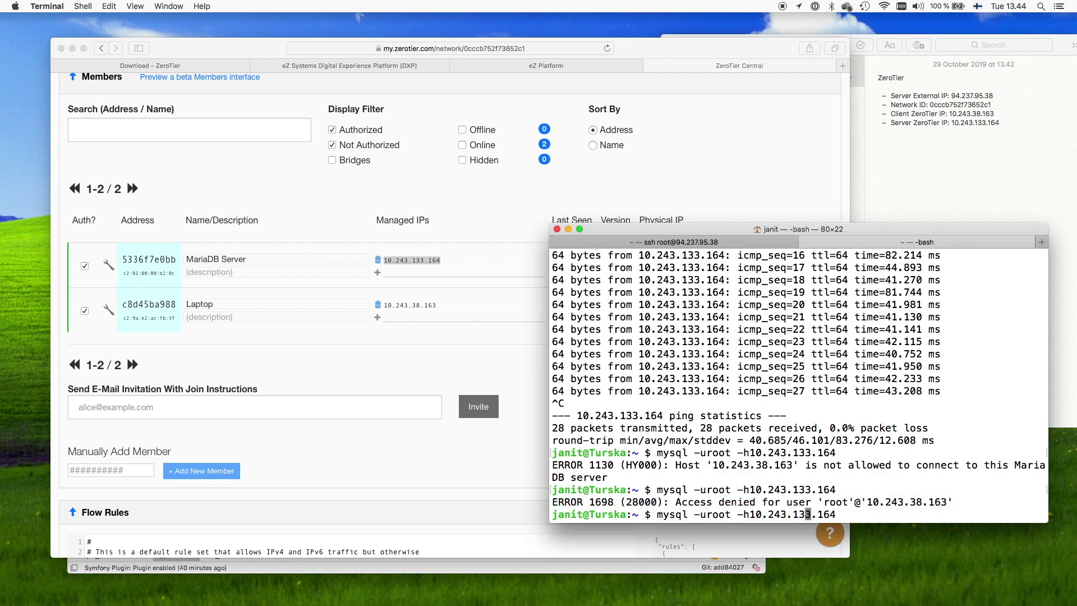
key("Left")
key("Left")
key("Left")
key("Left")
key("Left")
key("Left")
key("BackSpace")
key("BackSpace")
key("BackSpace")
key("BackSpace")
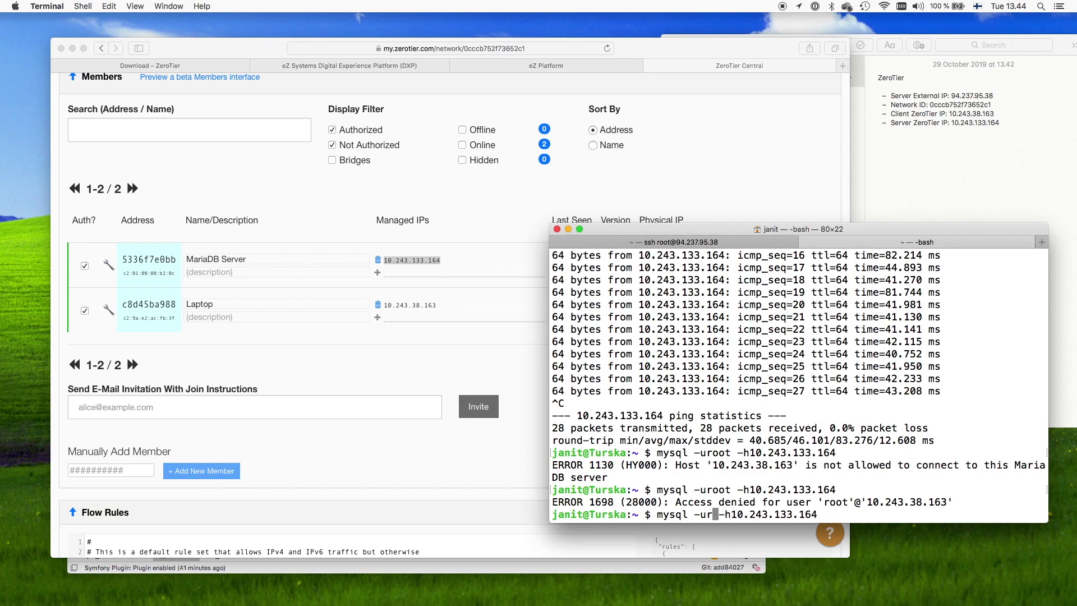
type("ez")
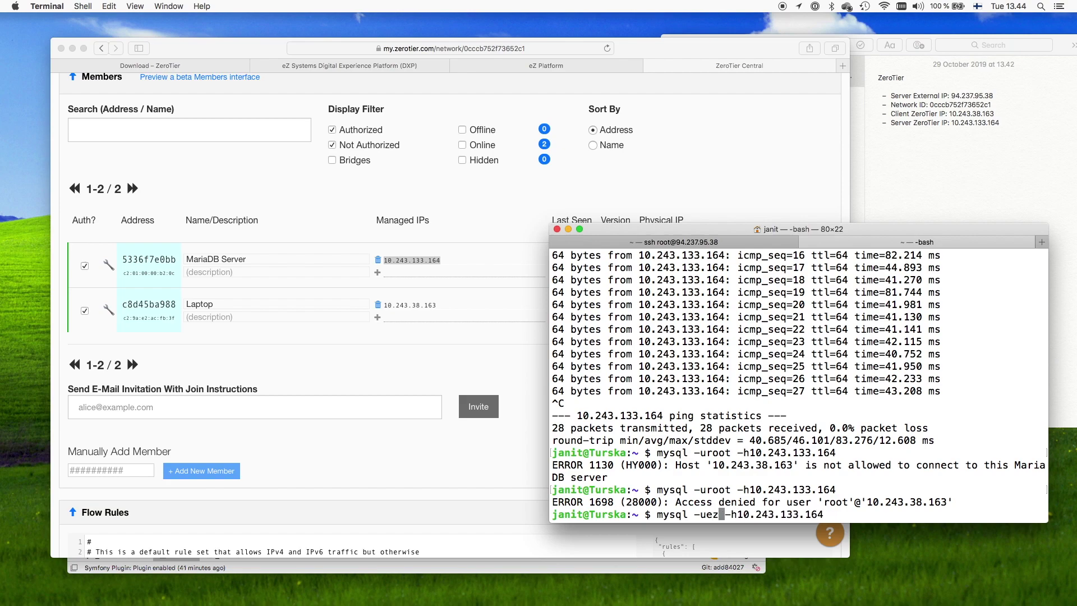
type("platform")
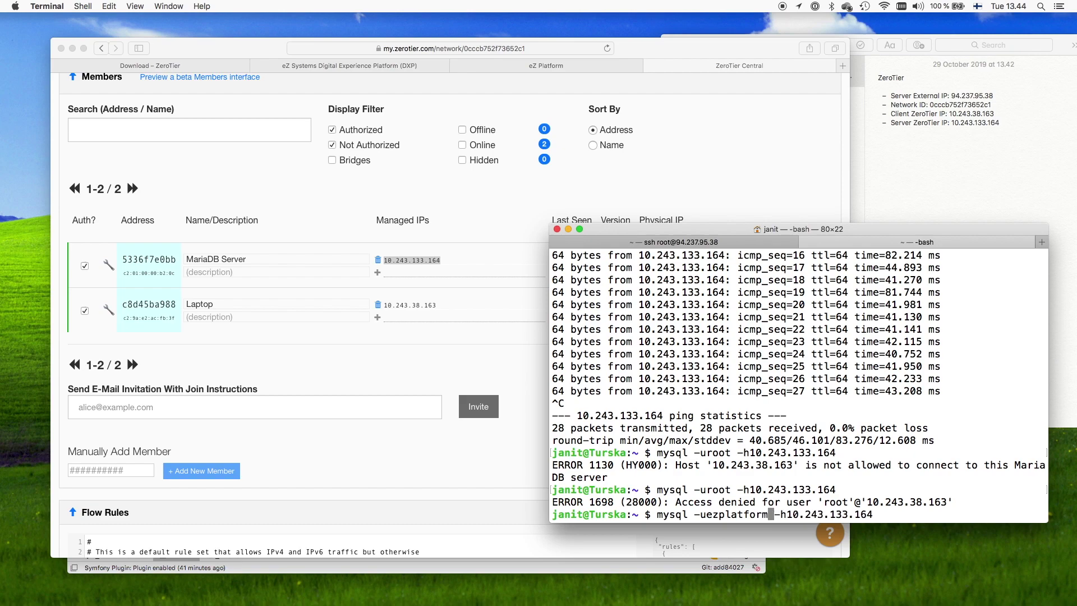
key("Return")
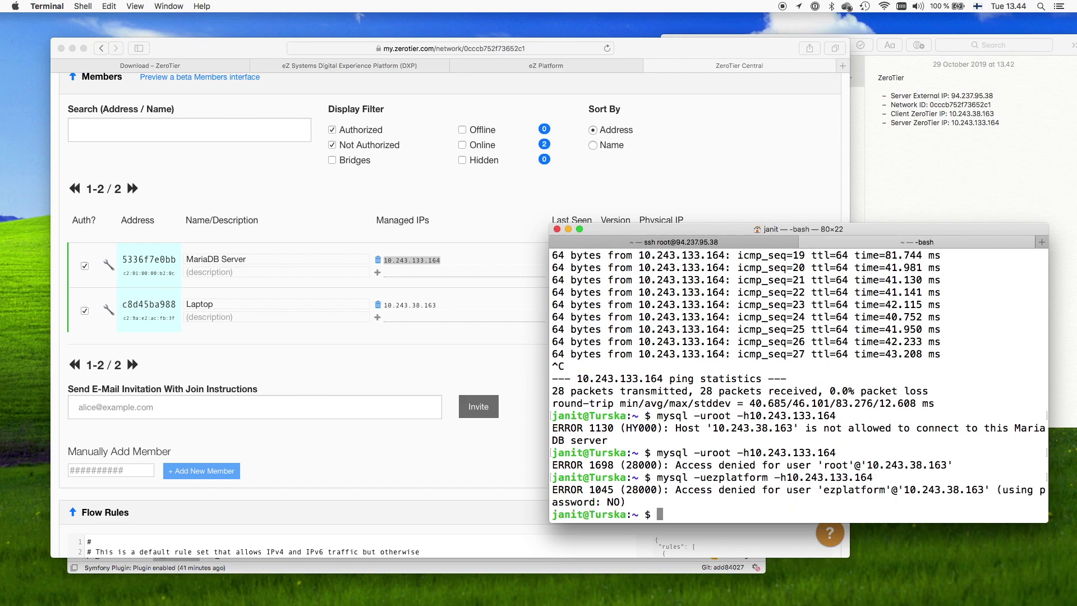
Step: Add -p and log in to 10.243.133.164 as ezplatform with the password
key("Up")
type("-p")
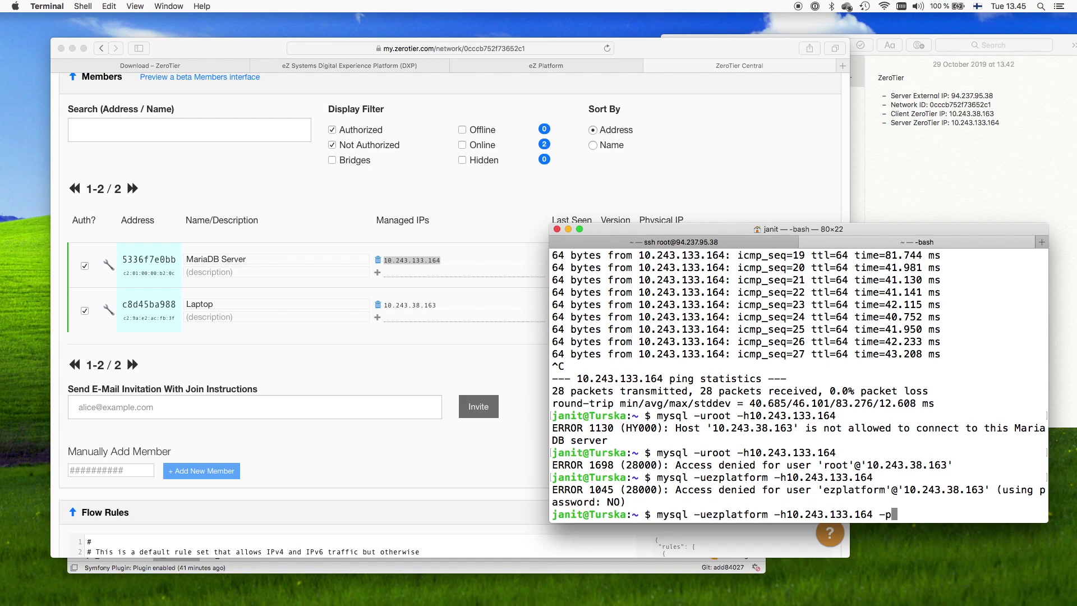
key("Return")
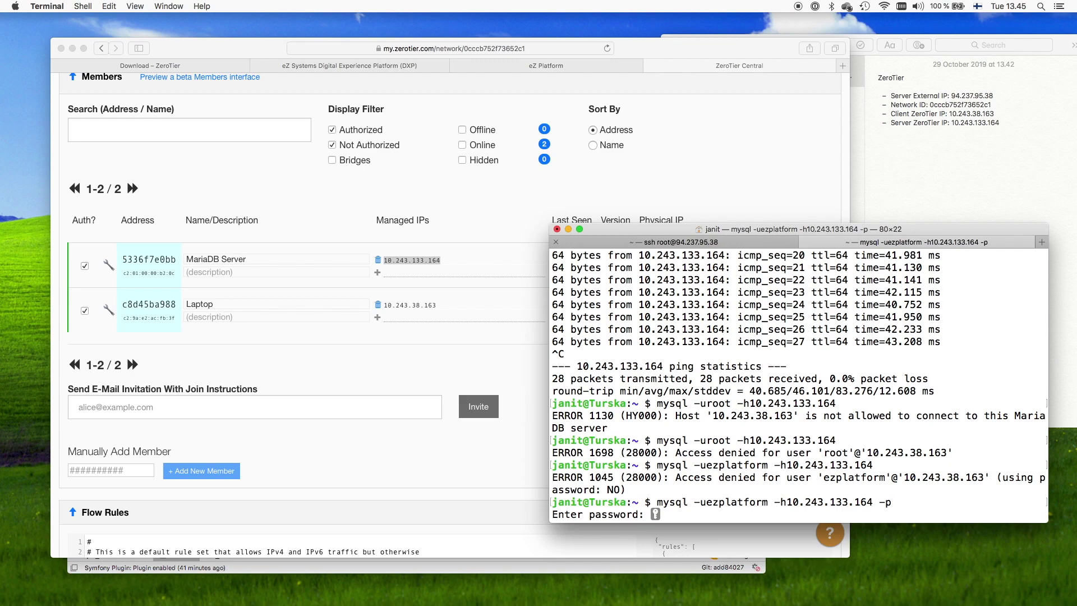
key("Return")
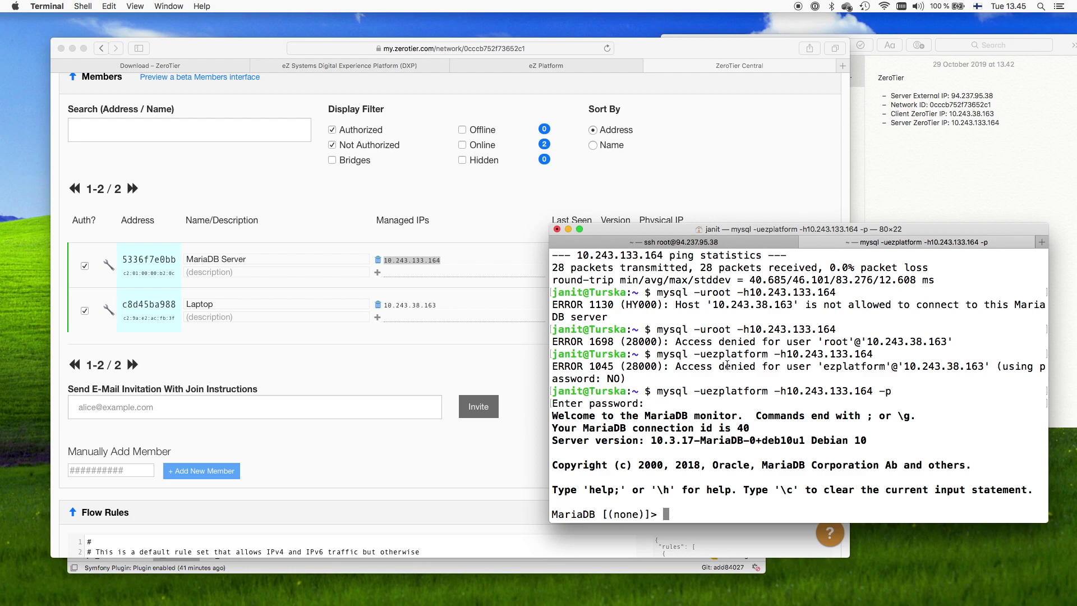
left_click_drag(780, 391, 872, 389)
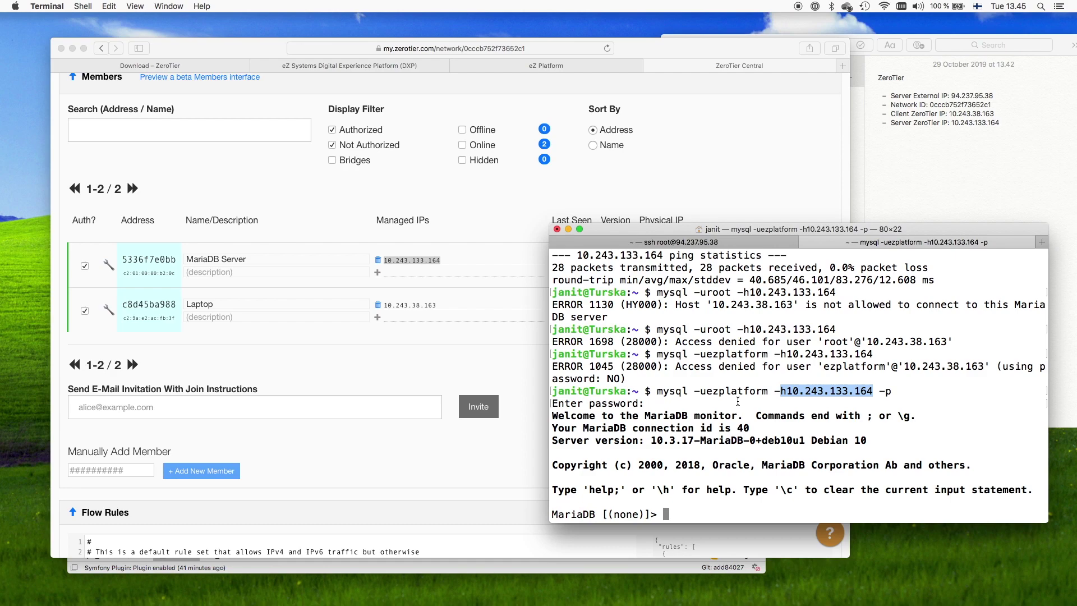
left_click(656, 244)
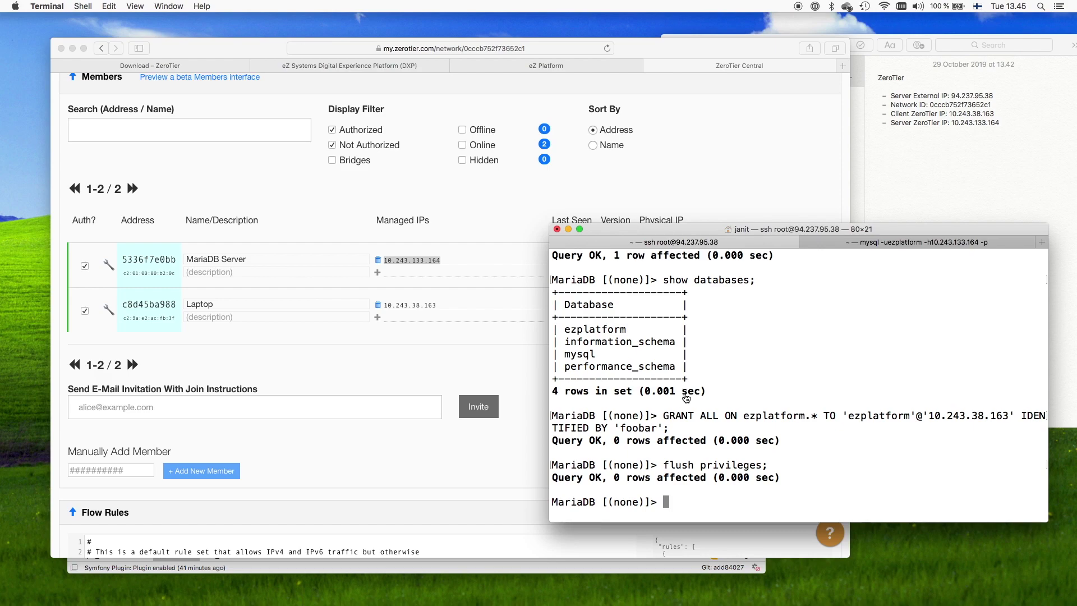
key("super+Tab")
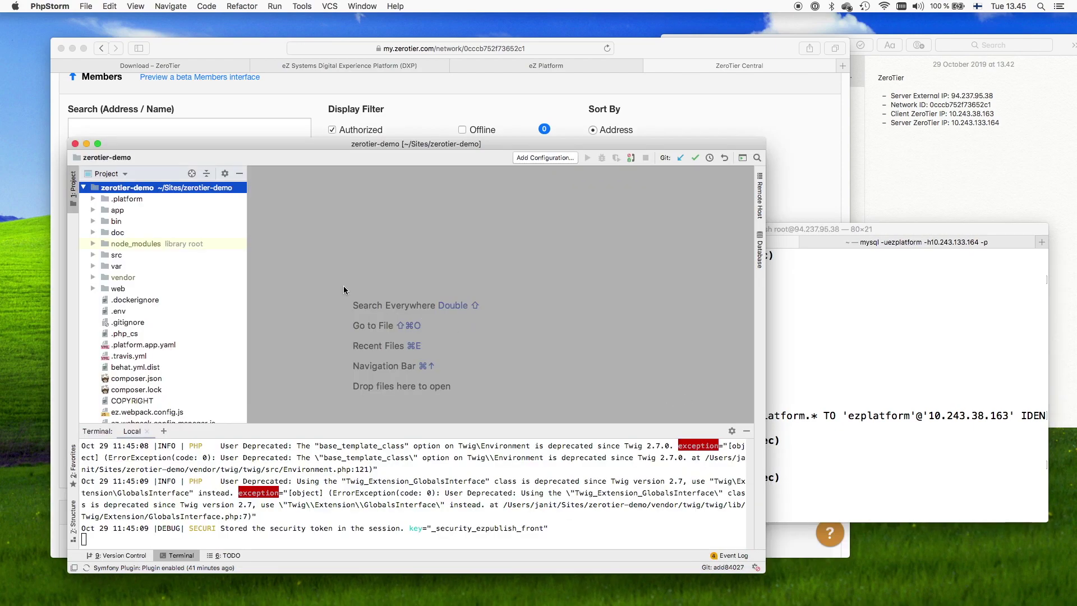
Step: Open app/config/parameters.yml from the project tree
left_click(151, 205)
key("Right")
key("Down")
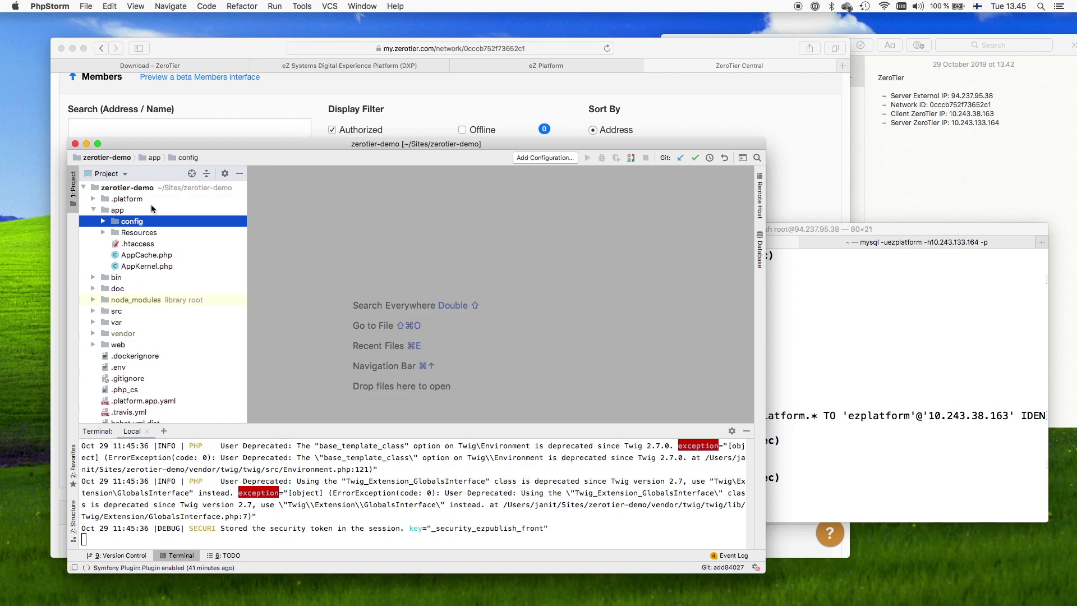
key("Right")
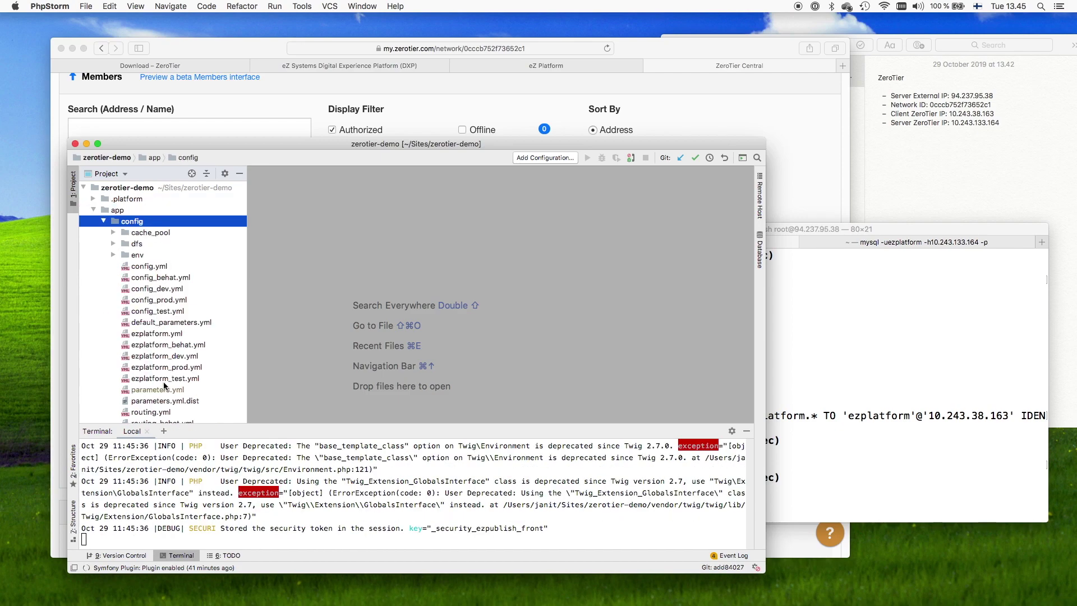
double_click(165, 388)
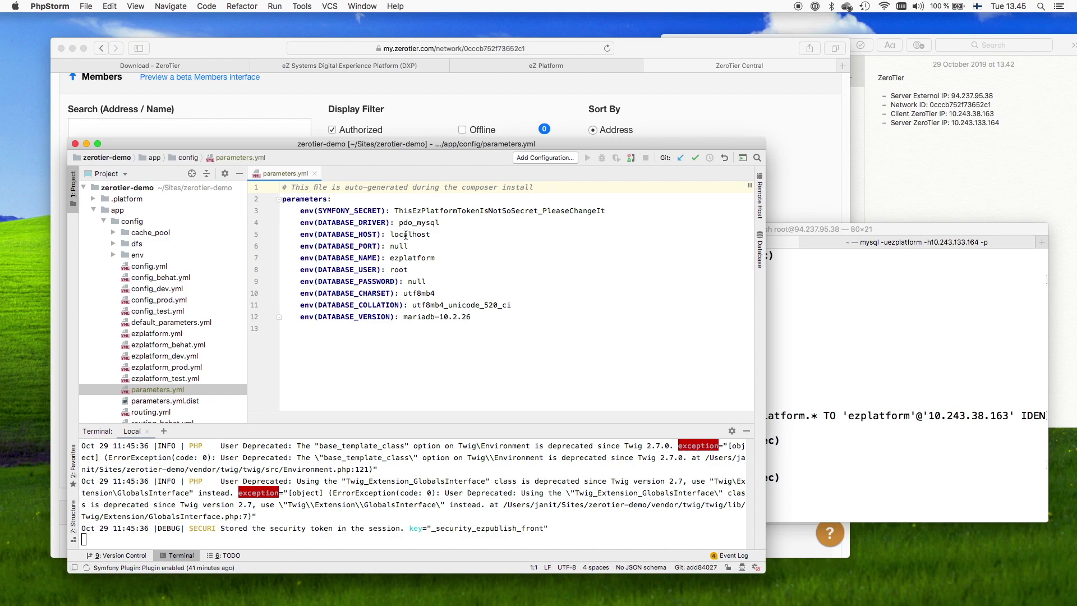
Step: Set database host 10.243.133.164, user ezplatform, and fill in the database password
double_click(406, 235)
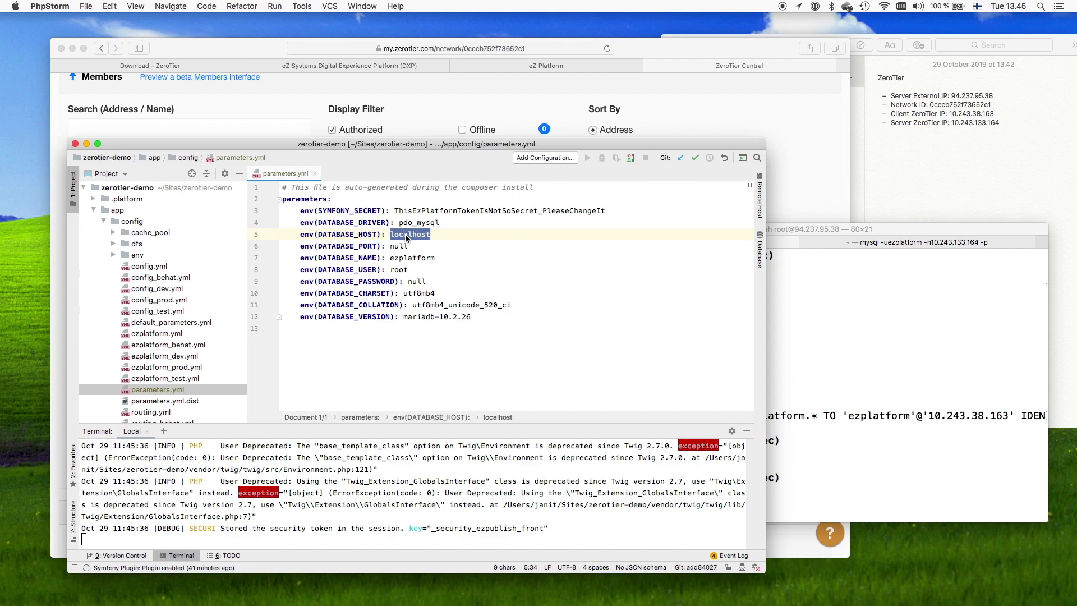
type("10.2")
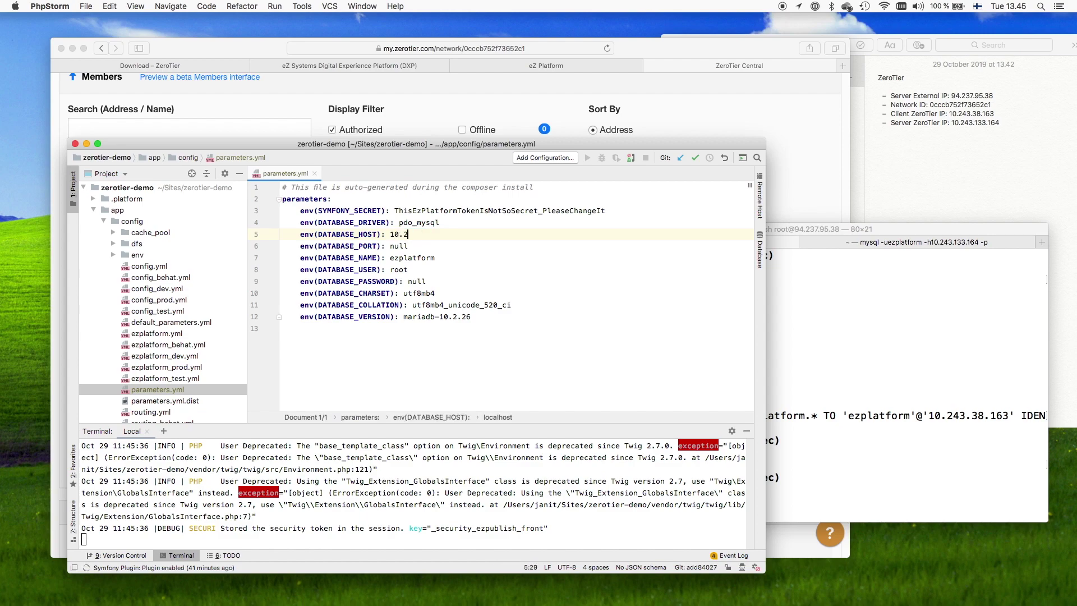
type("43.133.164")
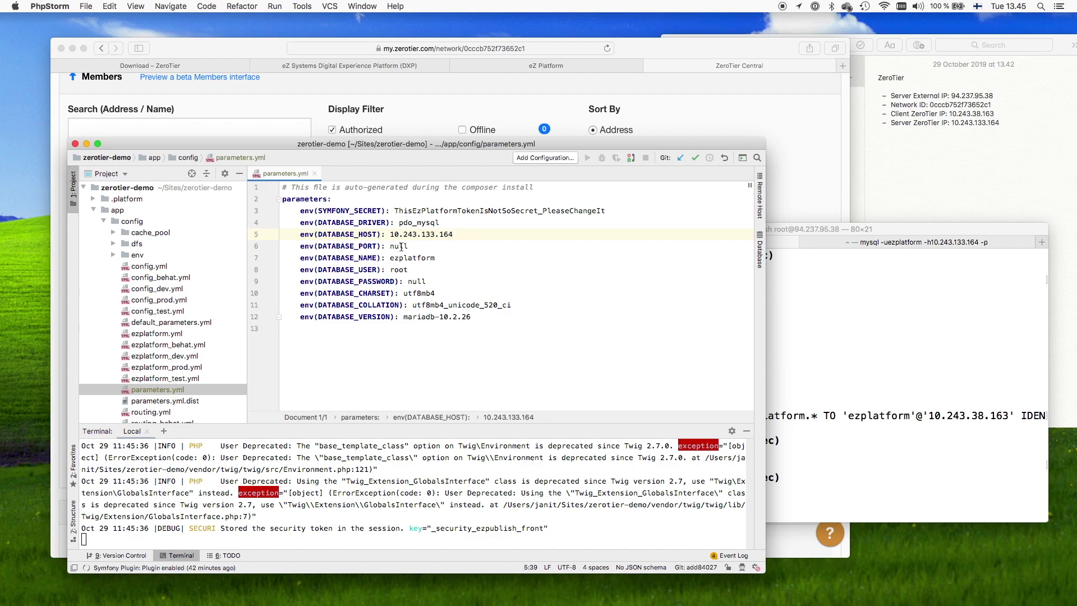
double_click(398, 269)
type("ezplatform")
double_click(416, 281)
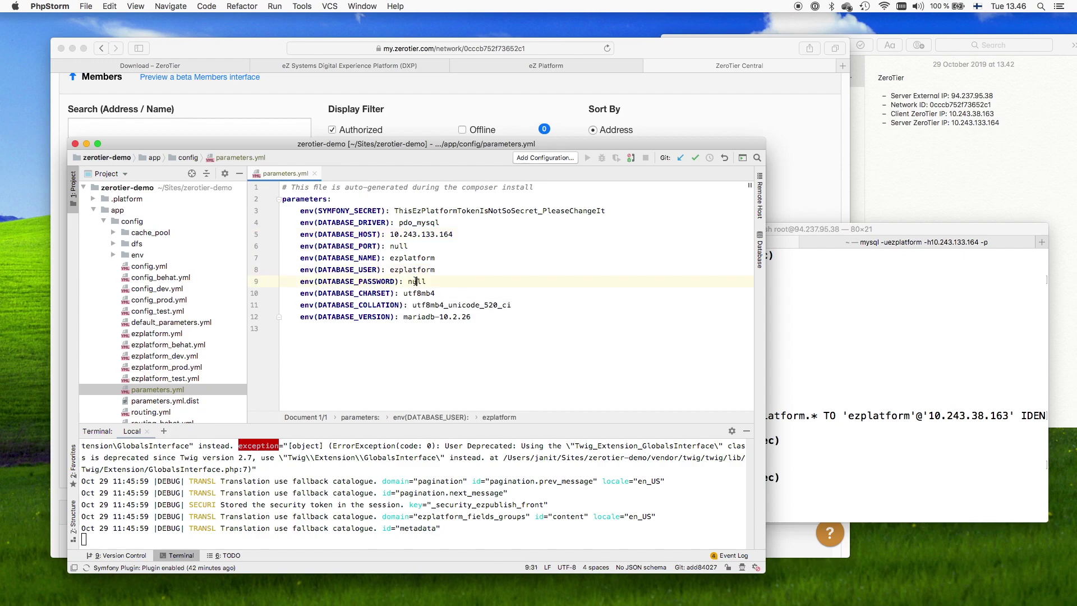
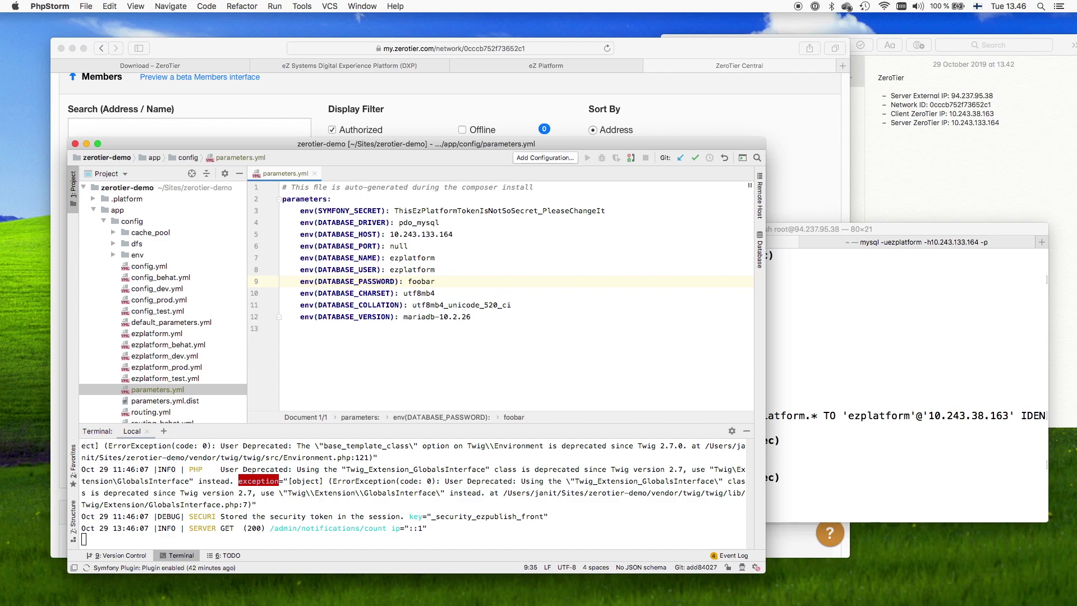
Step: Reload System Information to verify host 10.243.133.164 and user ezplatform, then open Content structure
left_click(524, 63)
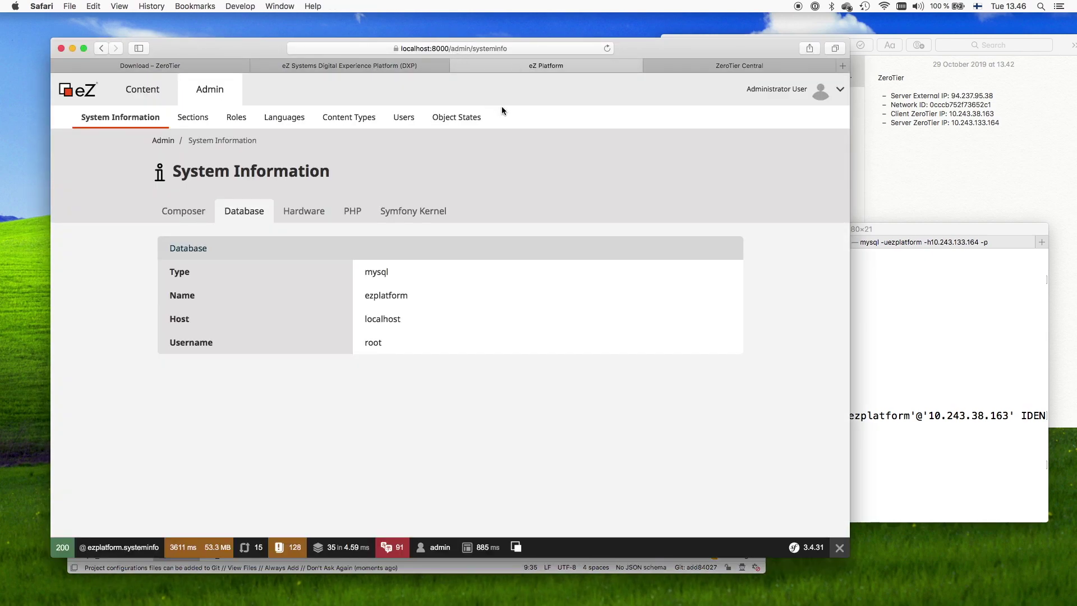
left_click(494, 48)
key("Return")
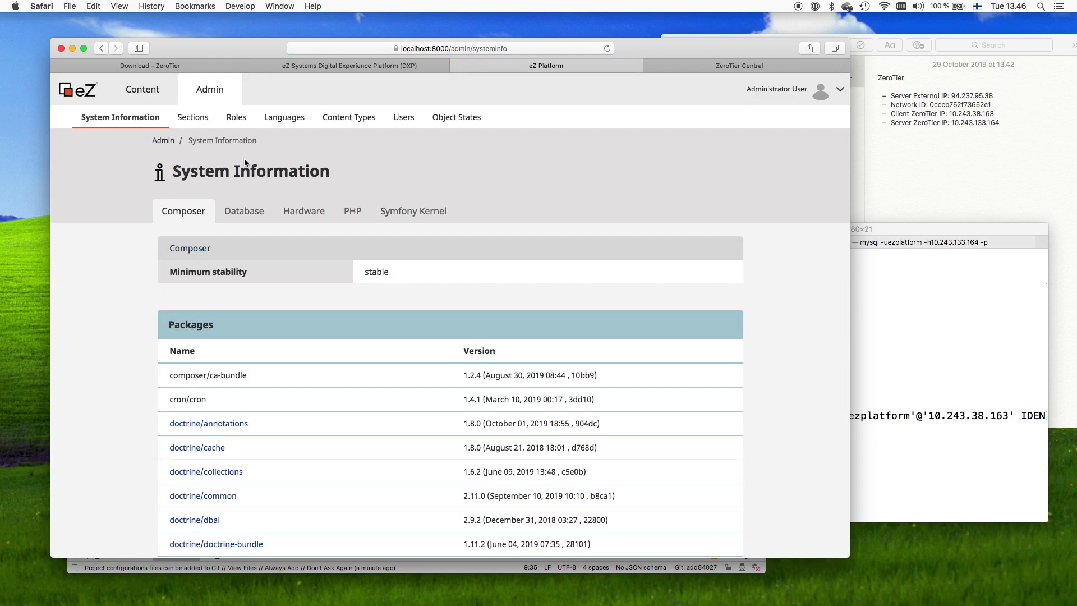
left_click(239, 220)
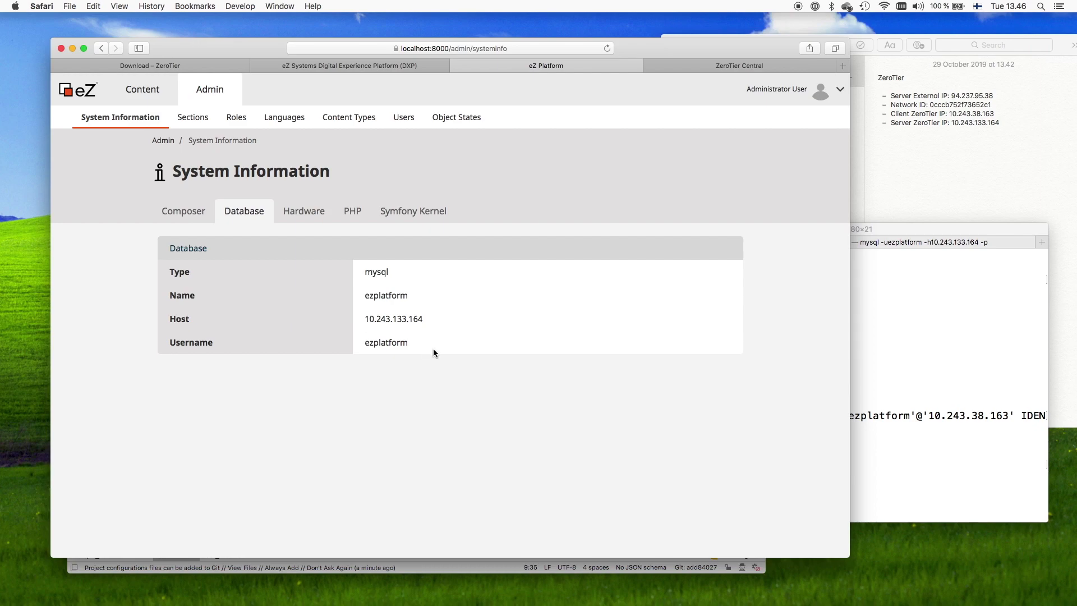
left_click_drag(436, 351, 406, 263)
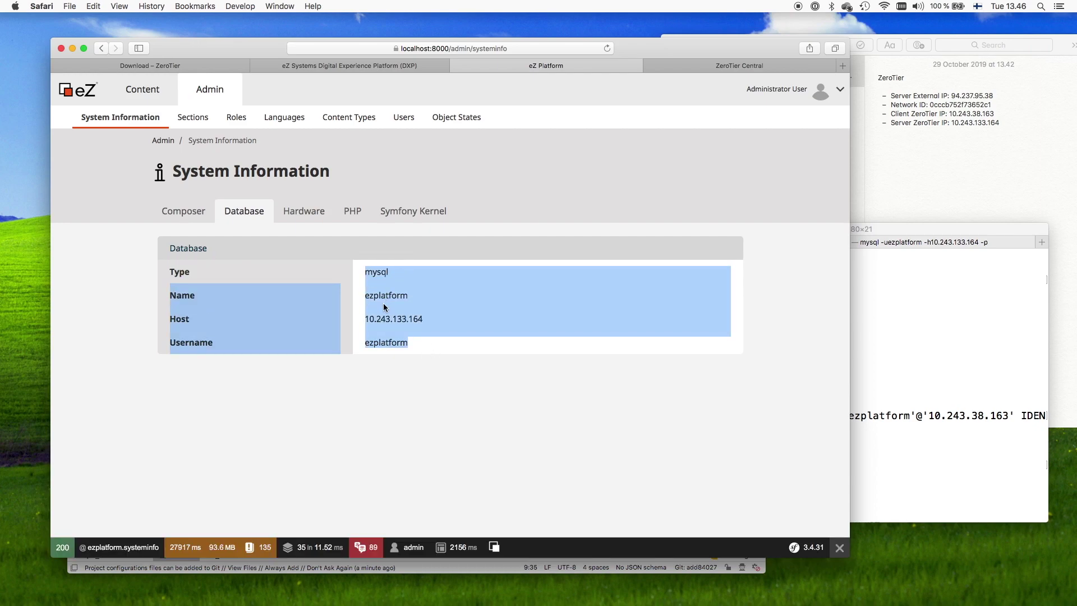
double_click(386, 320)
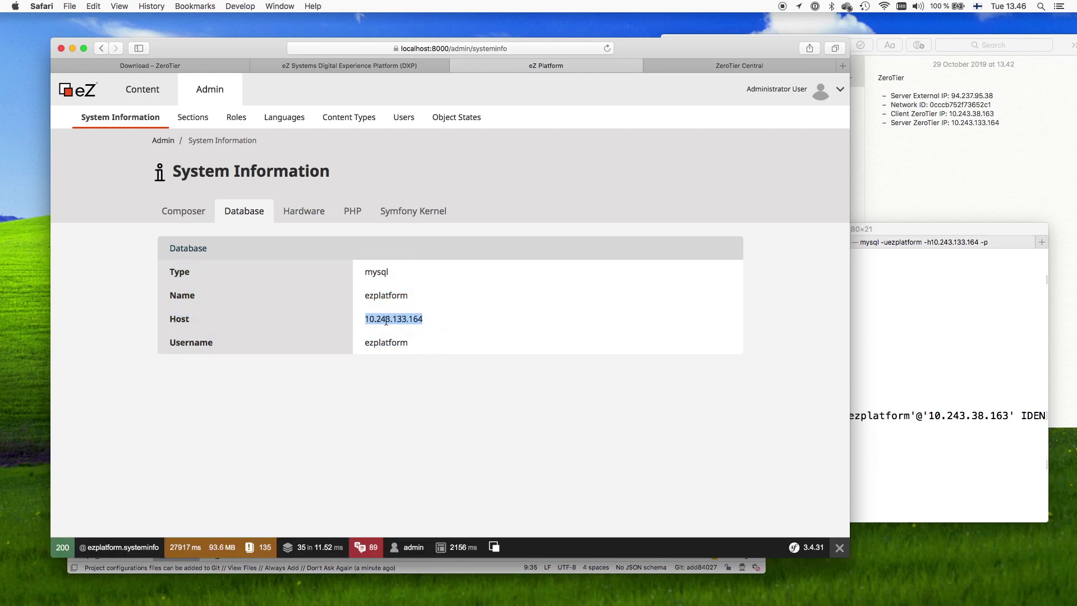
left_click(142, 91)
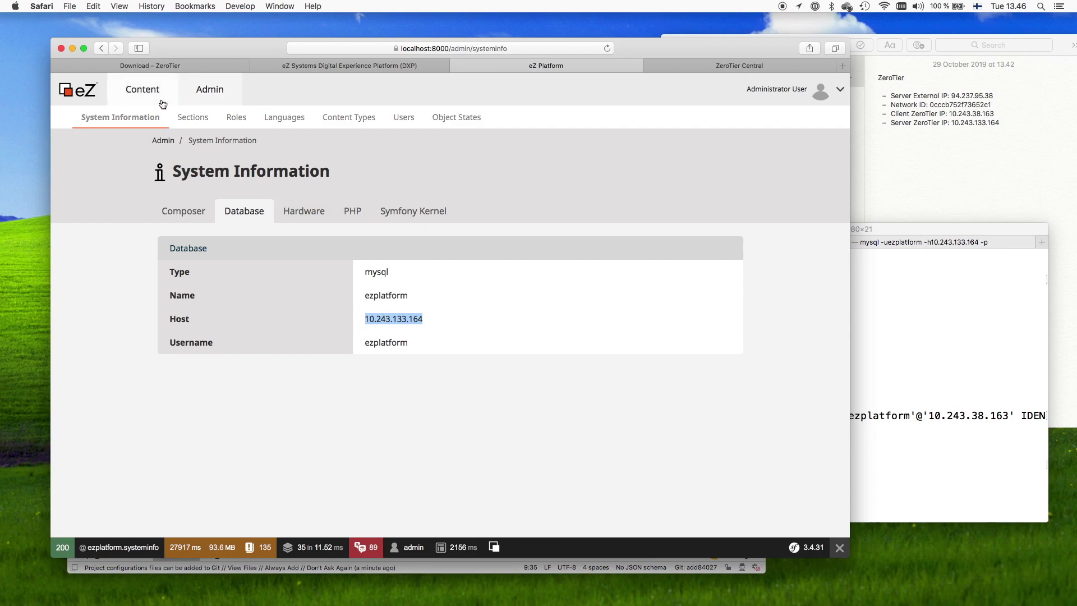
left_click(133, 121)
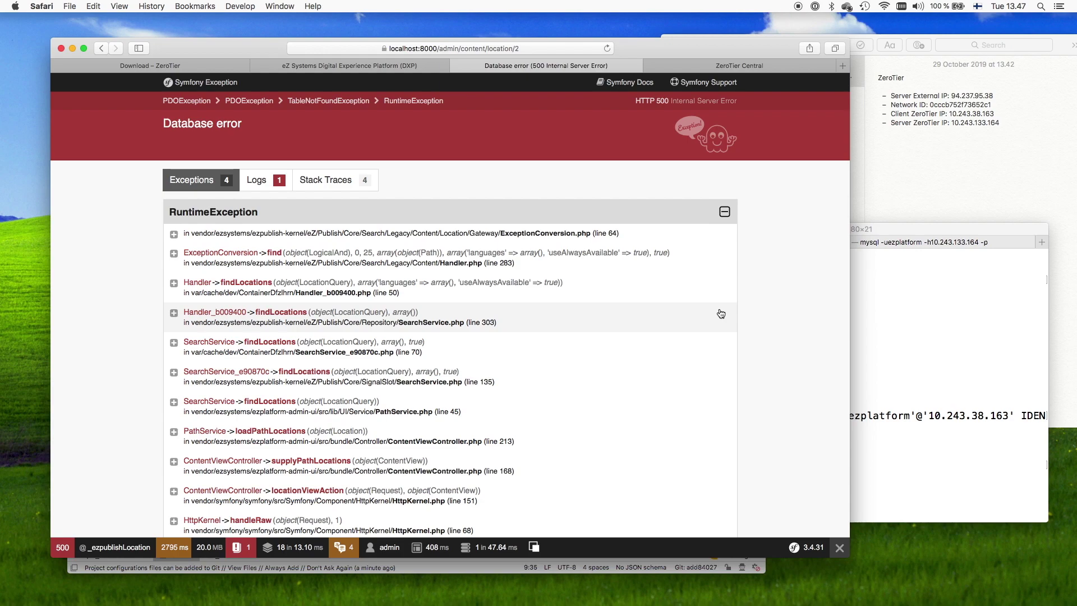
Step: Exit the laptop's MariaDB session in Terminal with exit;
key("super+Tab")
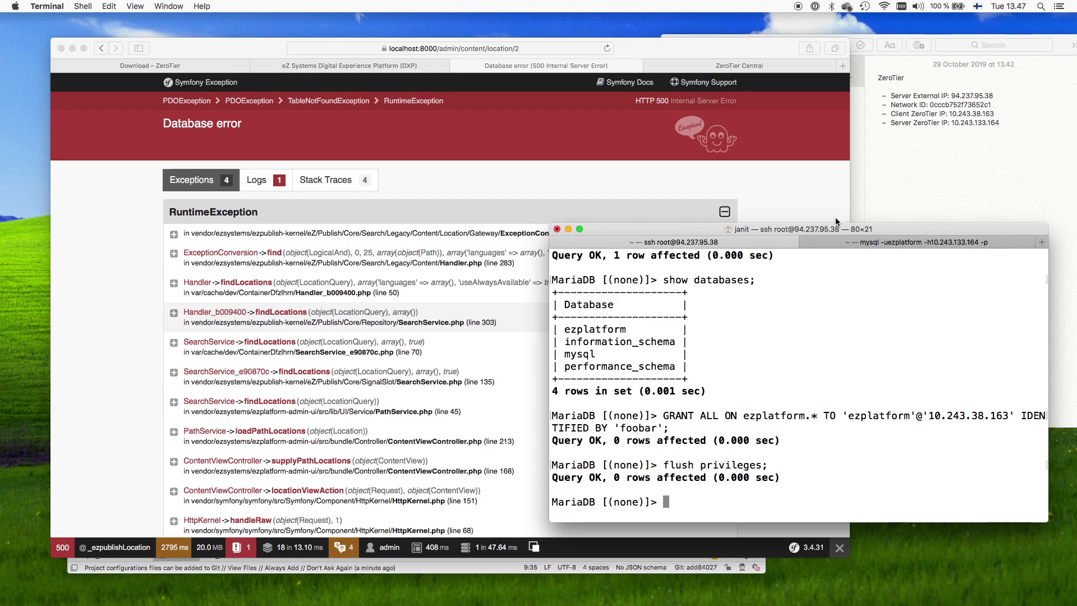
left_click(855, 245)
type("ex")
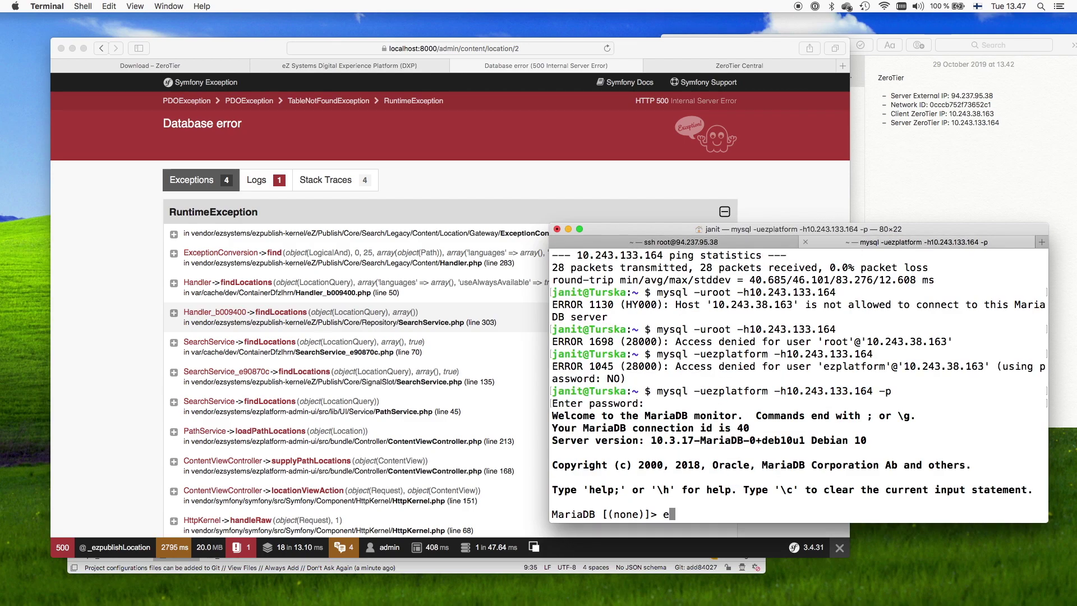
type("i")
key("Return")
type("exit;")
key("Return")
type("exit;")
key("Return")
Step: Run ./bin/console ezplatform:install clean inside Sites/zerotier-demo/
type("cd Sites/zerotier-demo/")
key("Return")
type("./bin/console ezplatform")
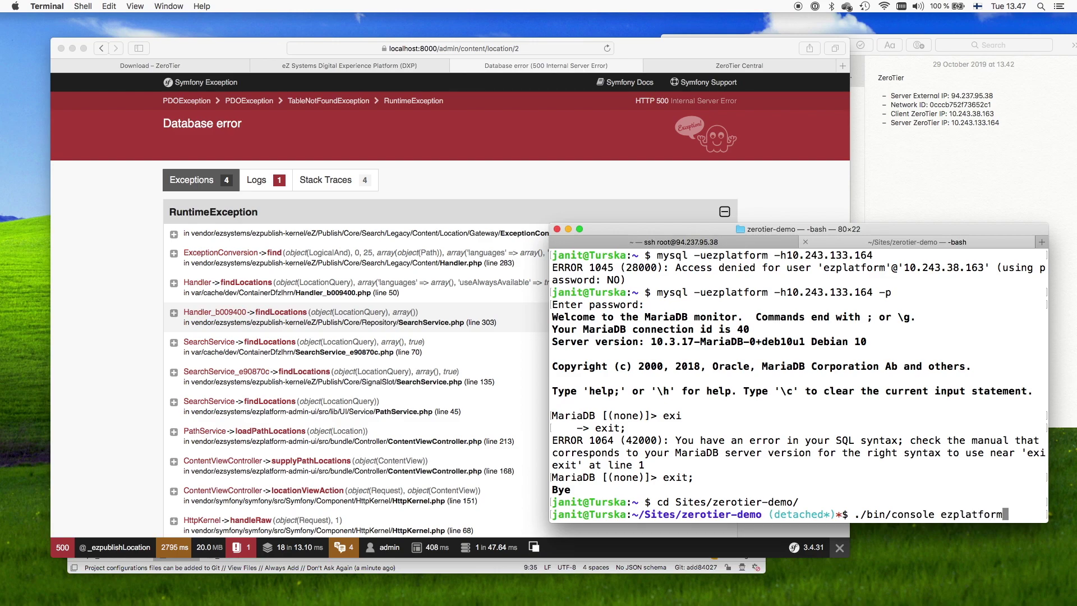
type(":install clea")
type("n")
key("Return")
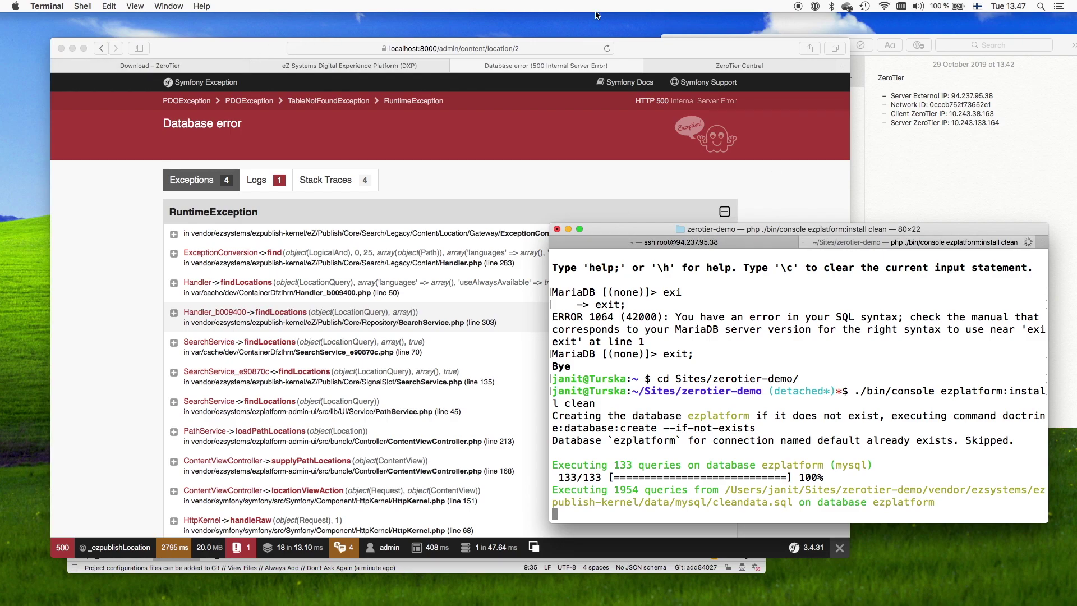
Step: Return to the ZeroTier Central network page and scroll through it
left_click(718, 66)
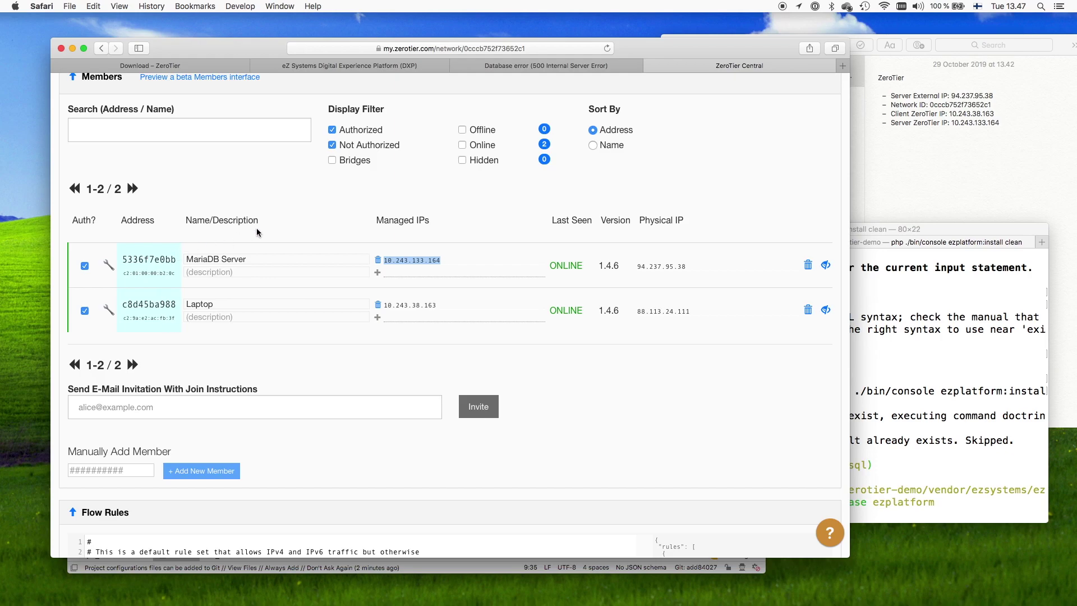
scroll(257, 232, "up", 20)
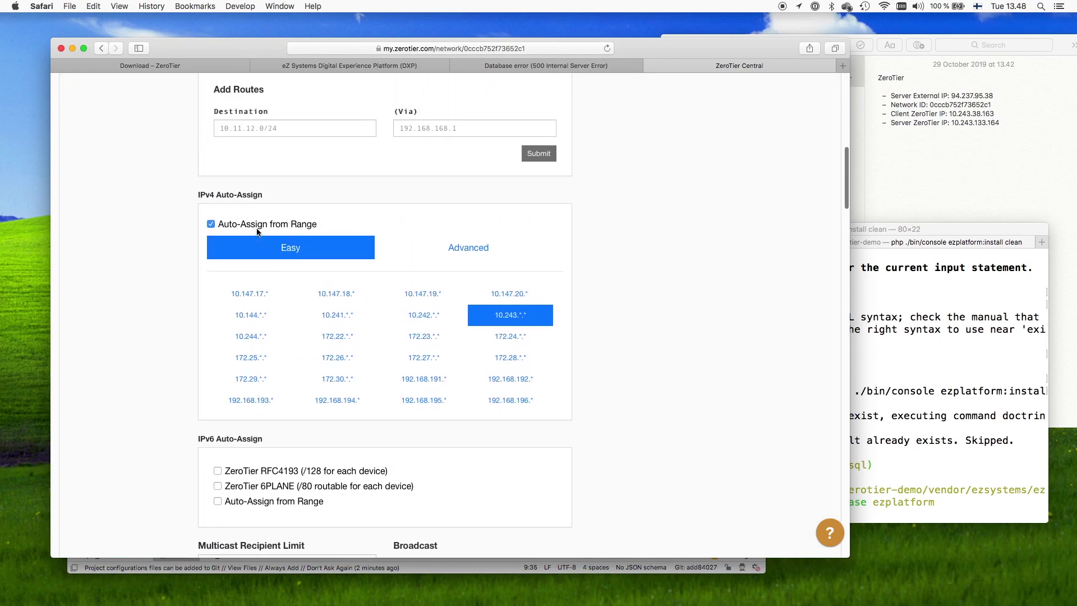
scroll(257, 233, "down", 20)
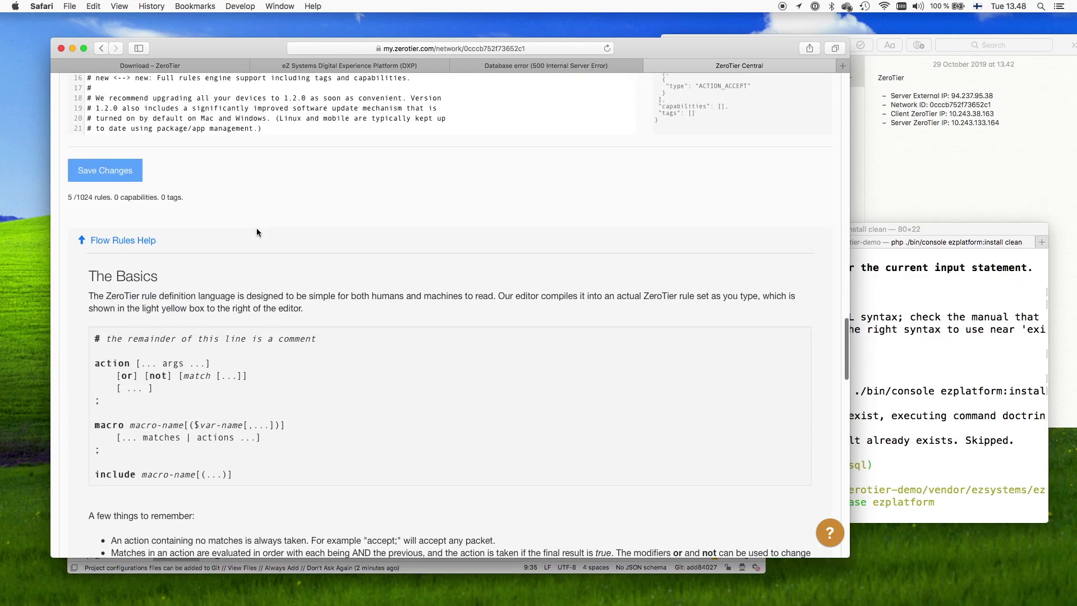
scroll(257, 232, "down", 10)
scroll(257, 232, "up", 20)
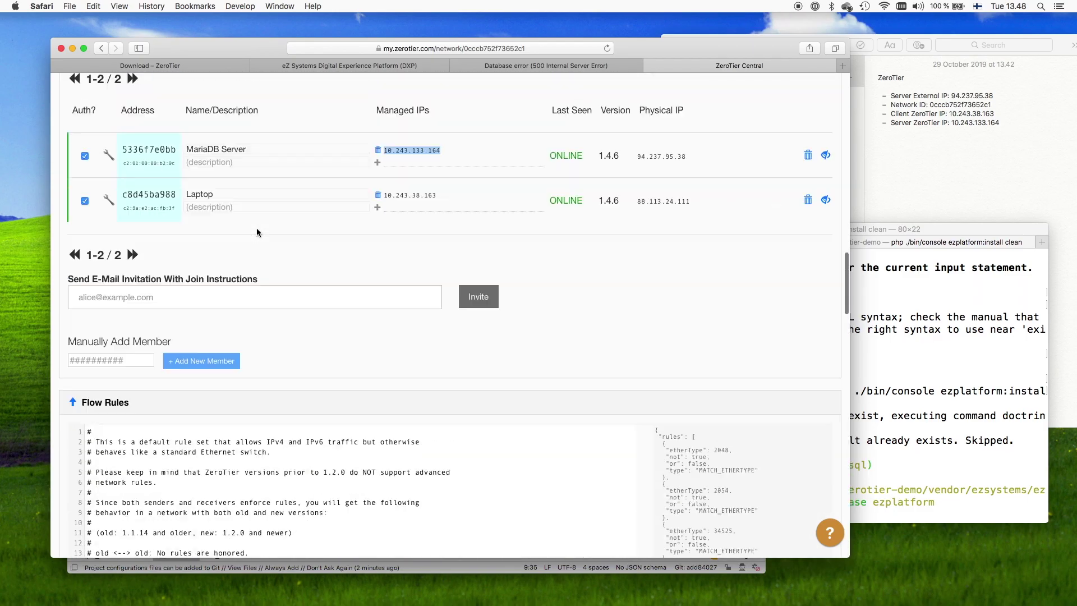
scroll(257, 233, "down", 10)
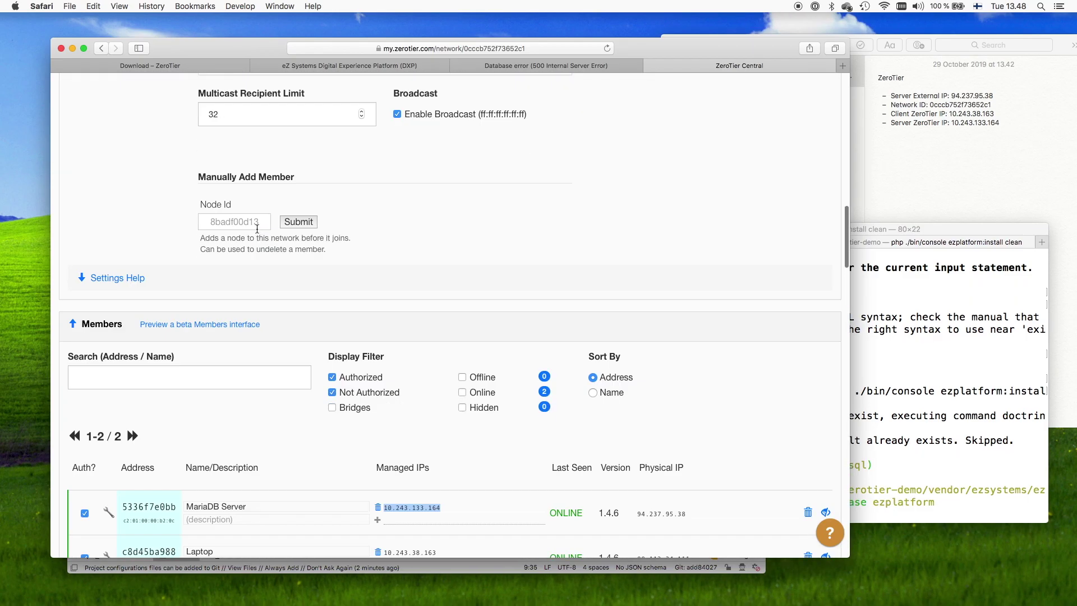
scroll(257, 229, "up", 20)
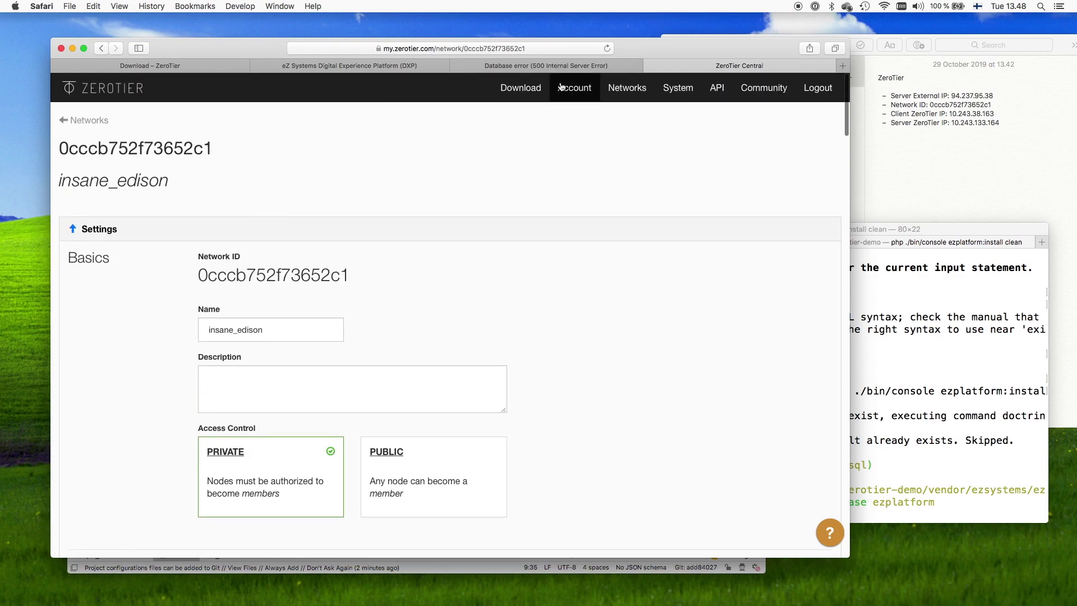
Step: Highlight the Free plan under the account's Subscription, then move to the ZeroTier download page
left_click(574, 88)
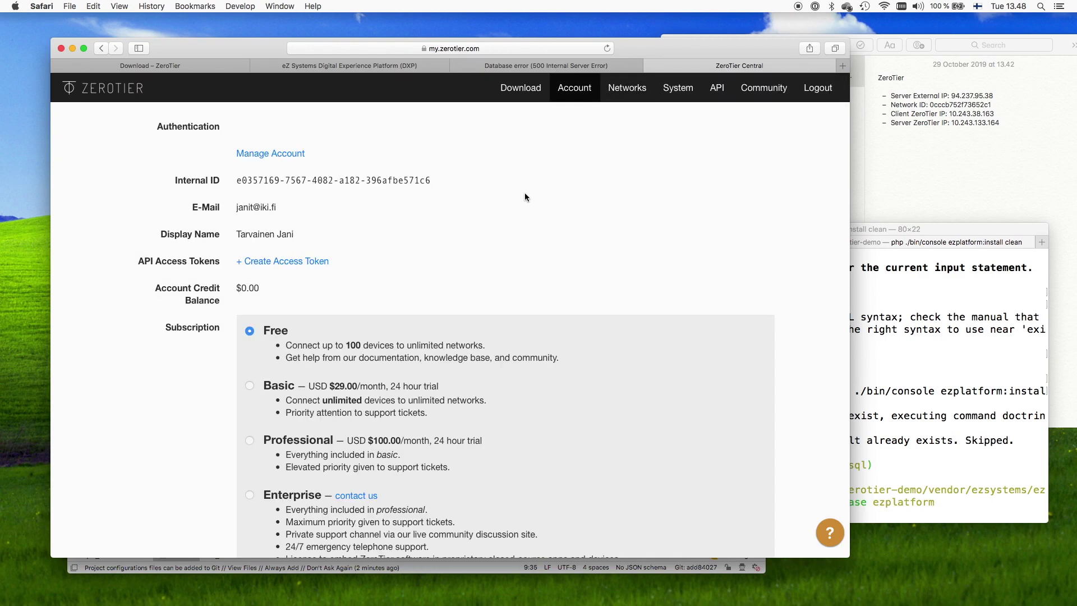
scroll(525, 197, "down", 5)
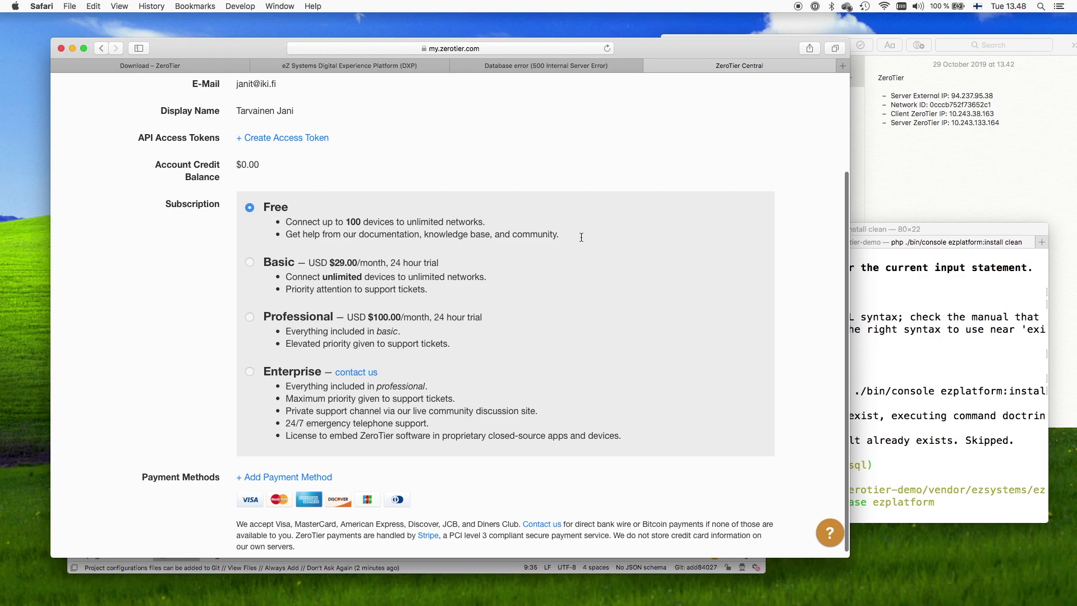
left_click_drag(581, 237, 569, 198)
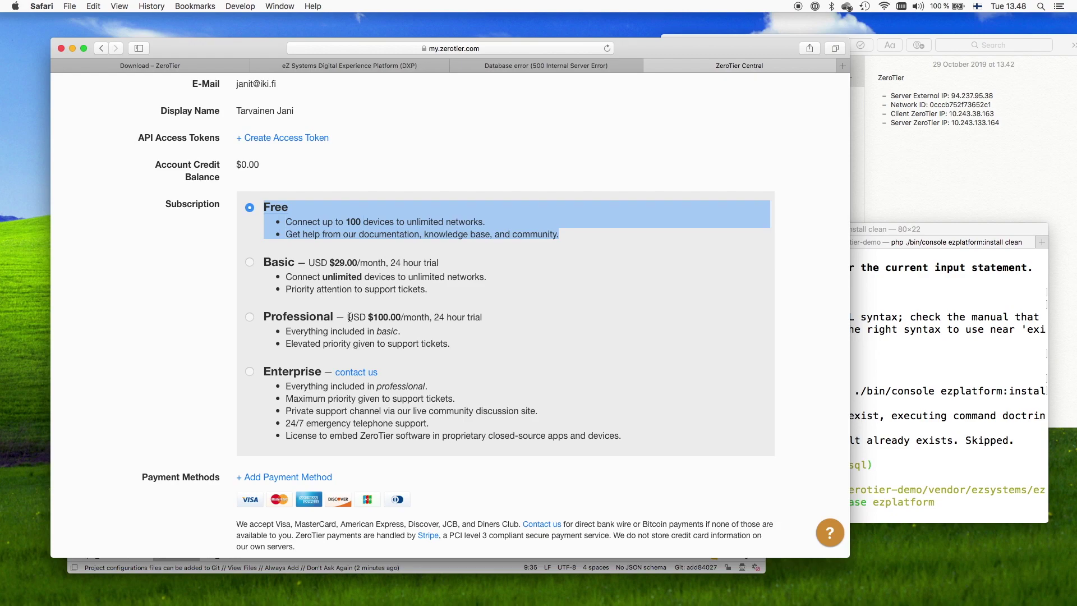
scroll(322, 265, "up", 5)
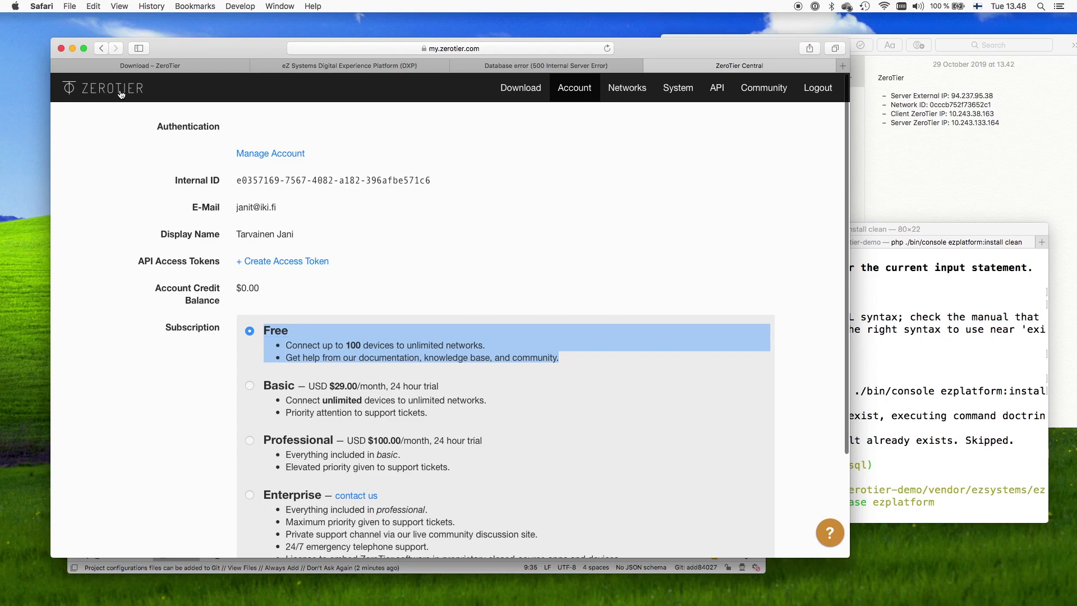
left_click(162, 64)
scroll(184, 93, "up", 10)
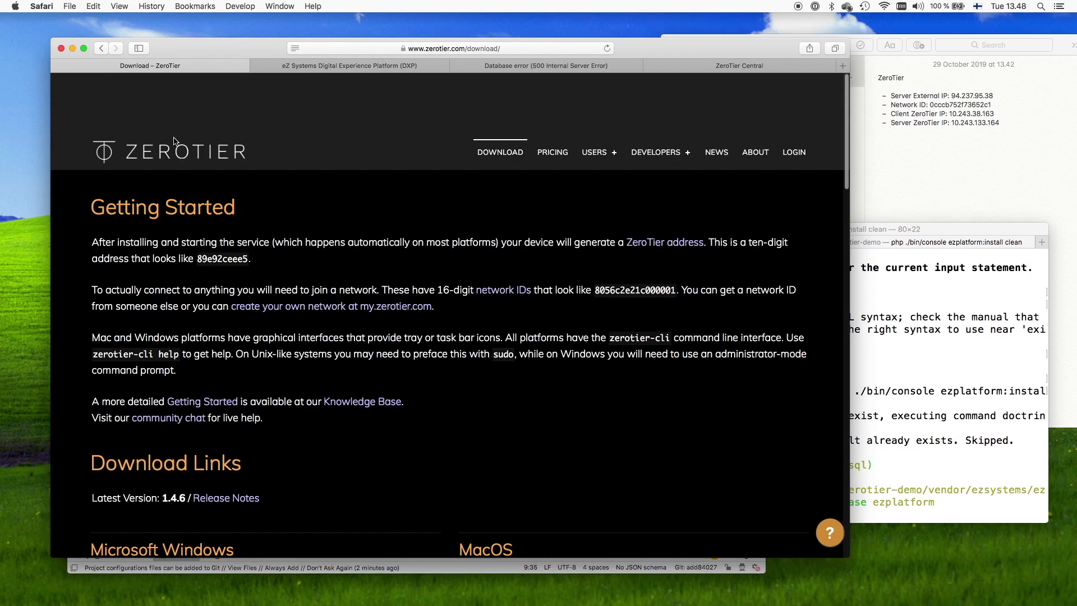
Step: Visit ZeroTier's open source code on GitHub from the home page, then go back
left_click(184, 92)
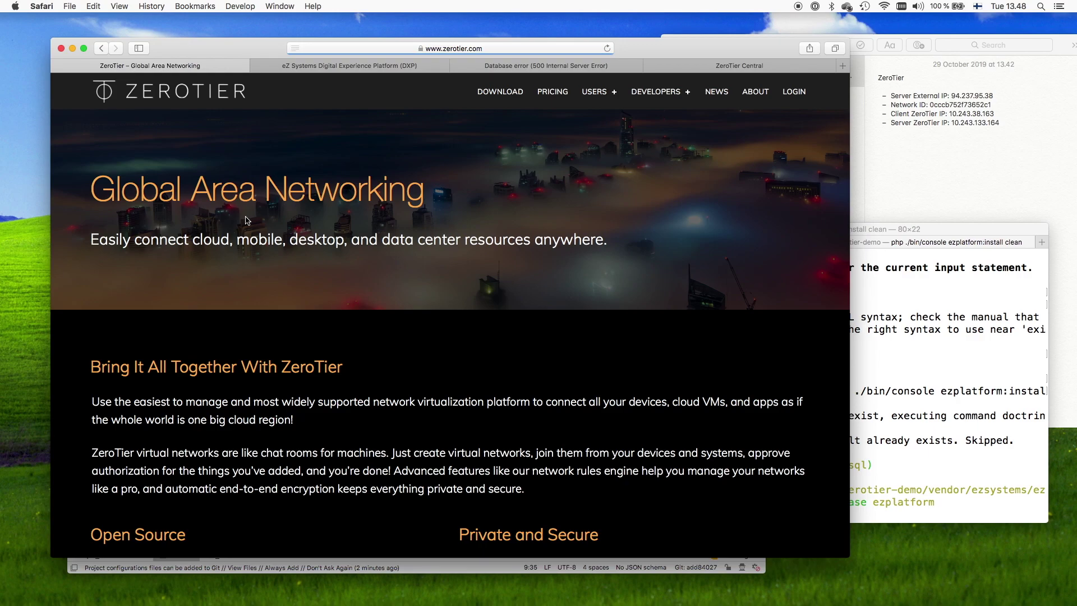
scroll(274, 394, "down", 5)
left_click(193, 380)
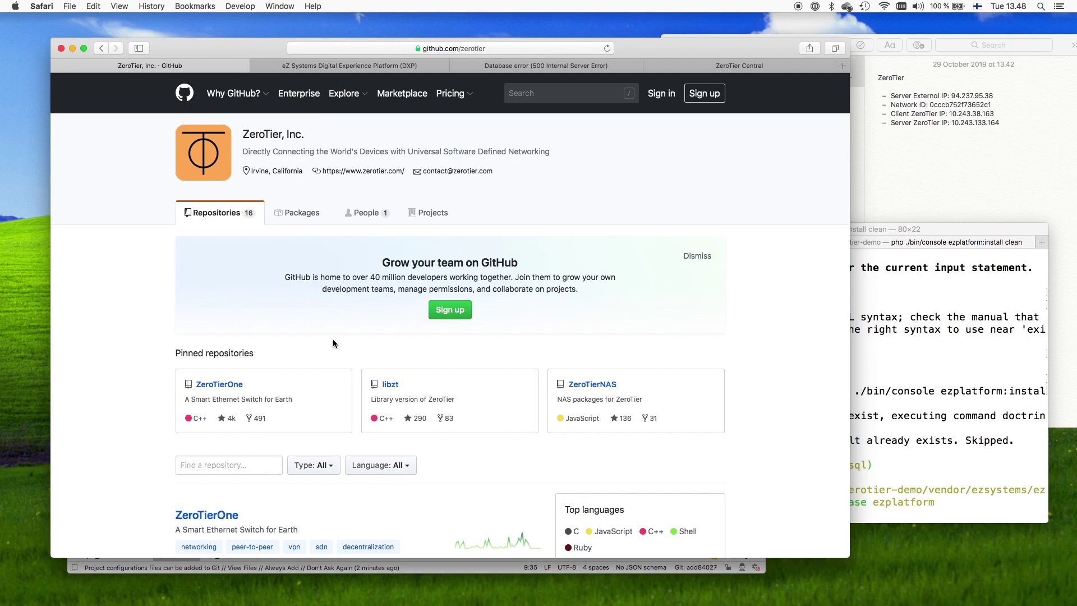
scroll(332, 343, "down", 4)
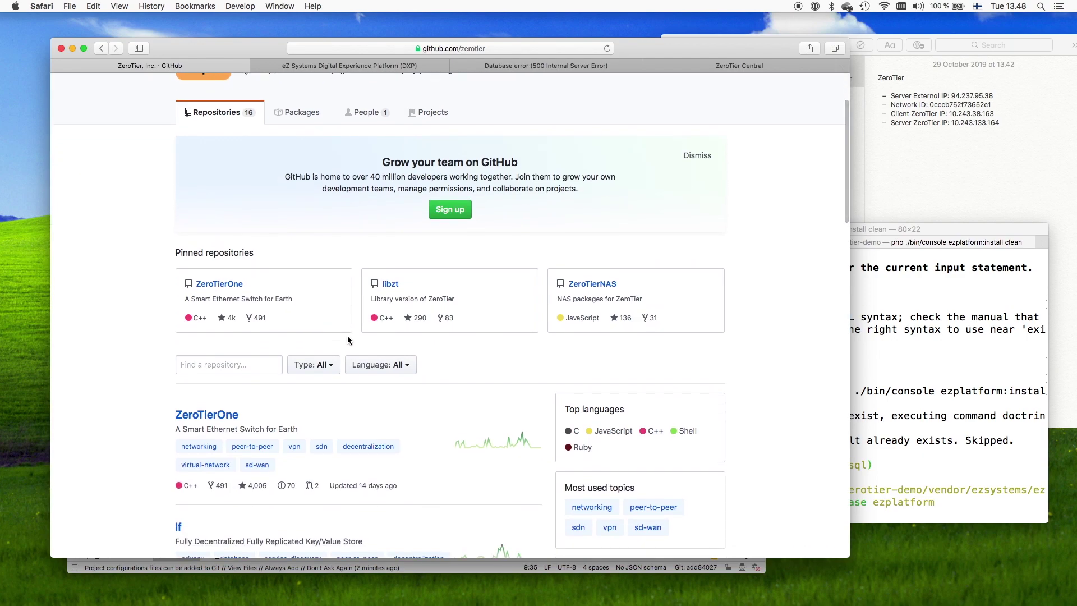
left_click(101, 49)
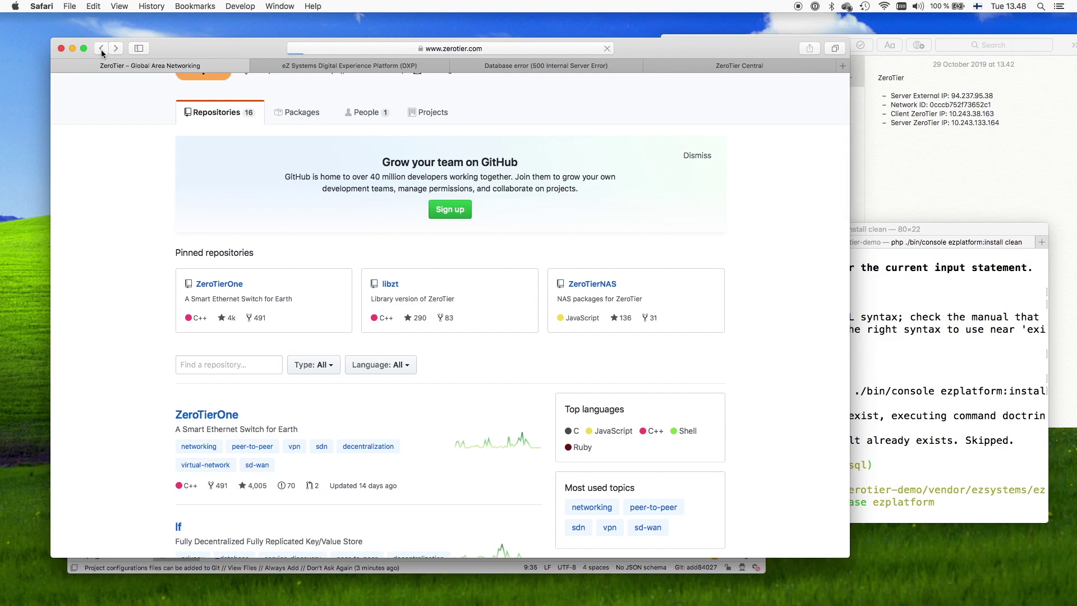
Step: Open ZeroTier's Pricing and Licensing page, then bring Terminal to the front
scroll(437, 195, "down", 2)
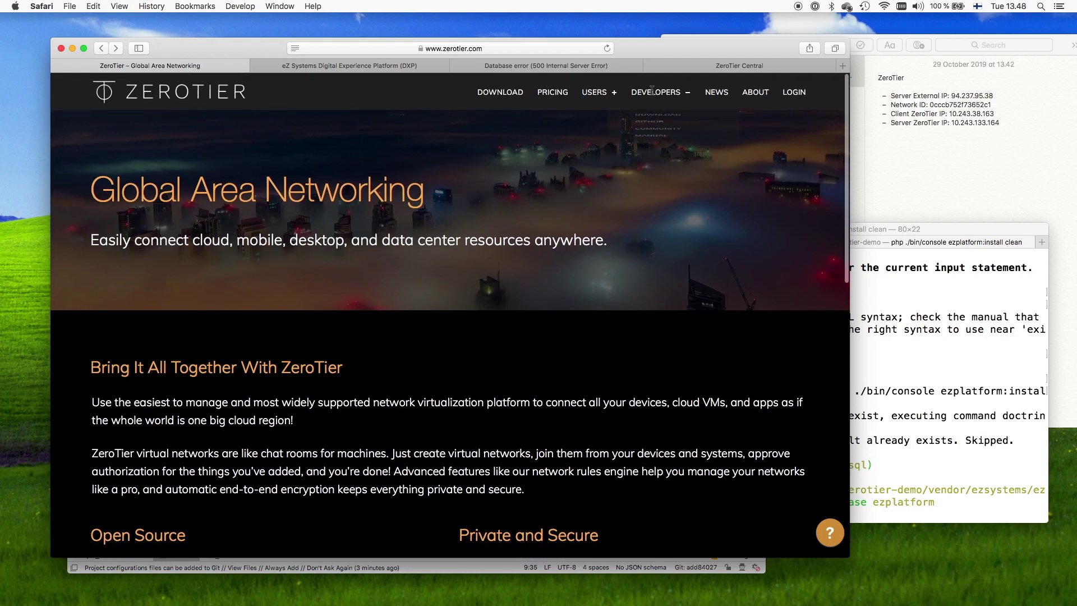
mouse_move(613, 98)
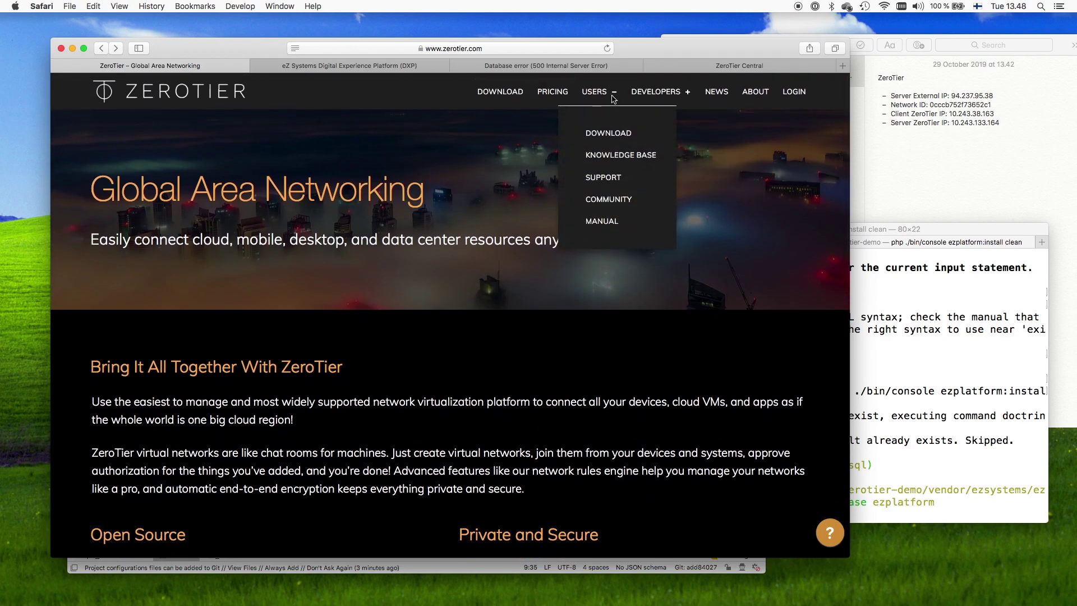
left_click(551, 95)
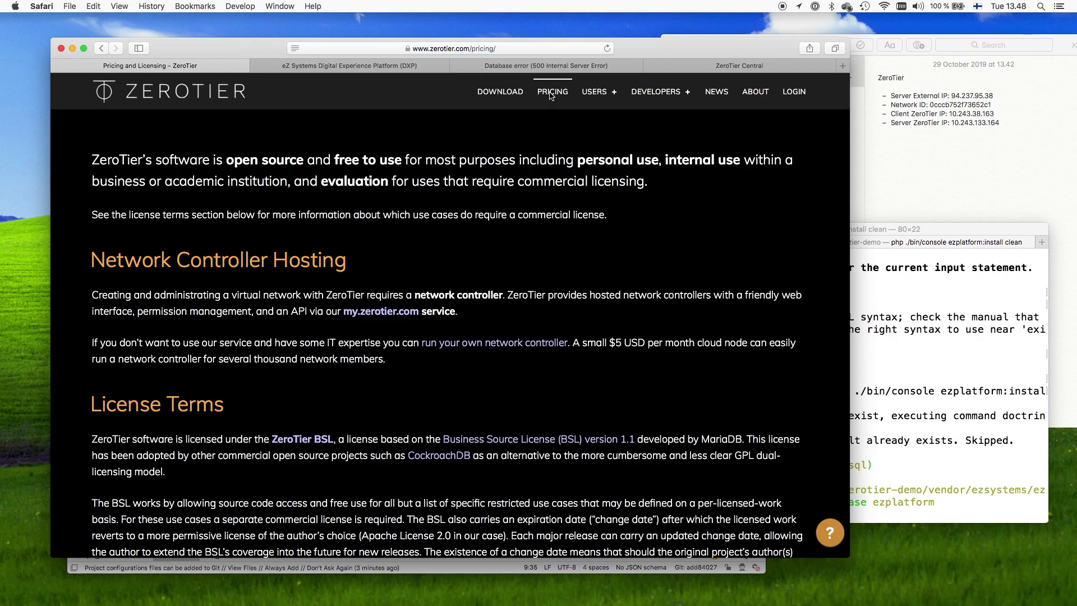
left_click(901, 344)
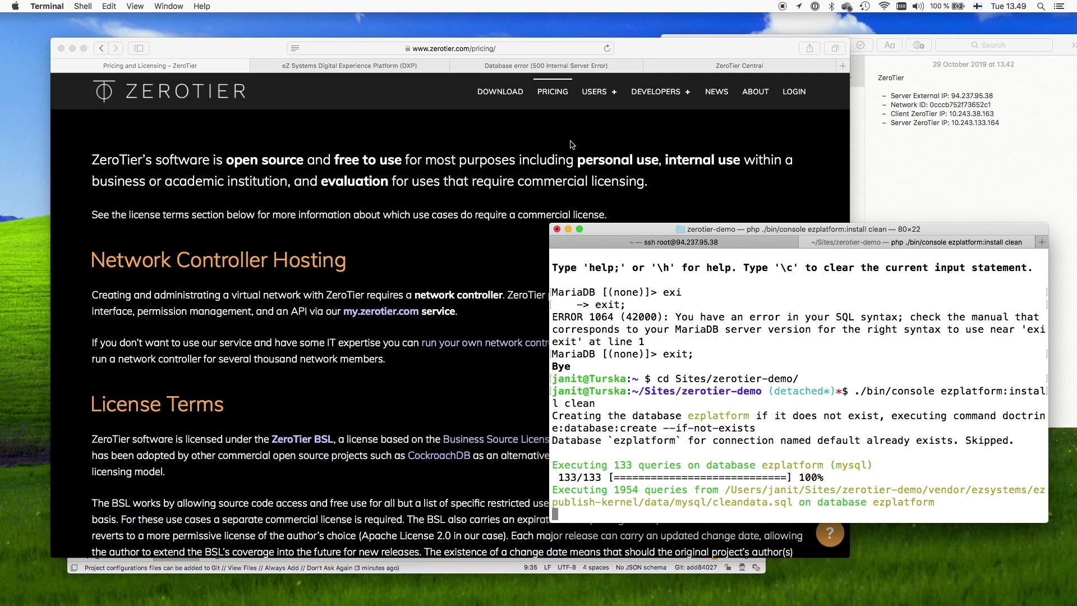
Step: Reload the eZ Platform page that showed the database error and check install progress
left_click(589, 68)
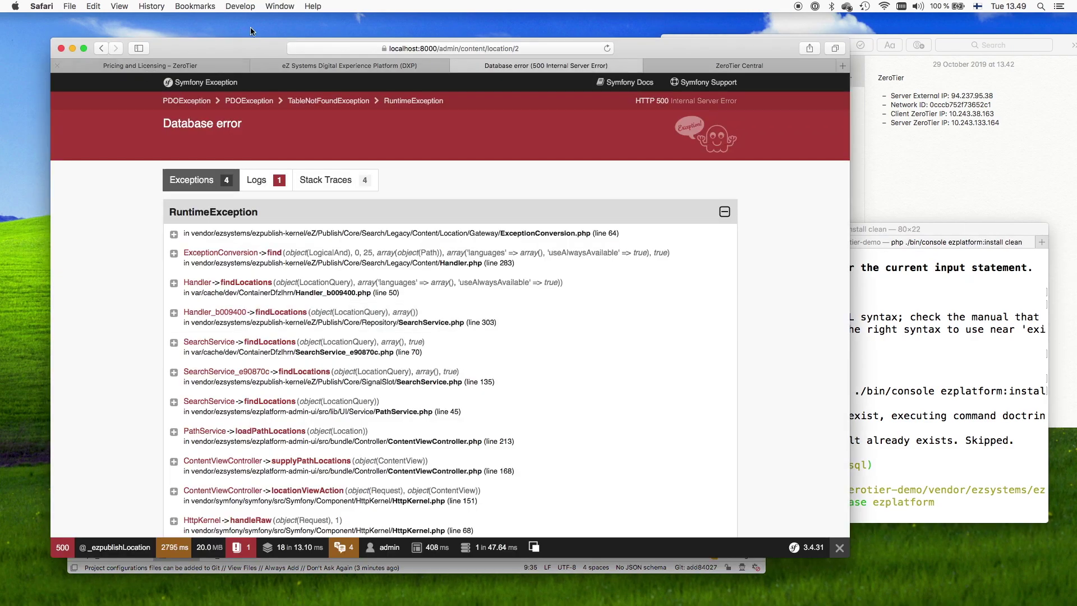
left_click(355, 49)
key("Return")
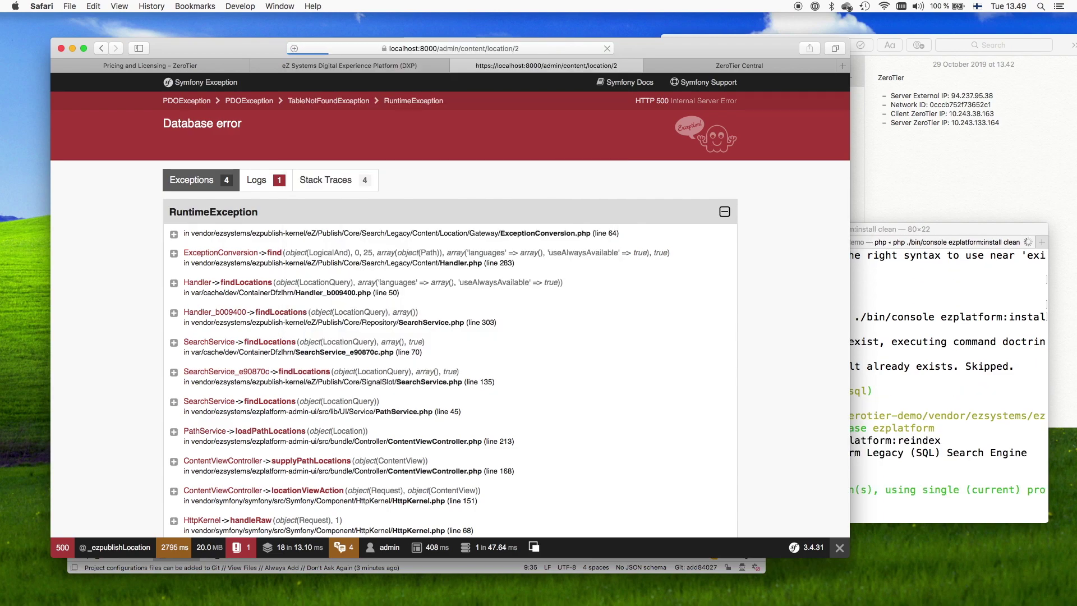
left_click(920, 280)
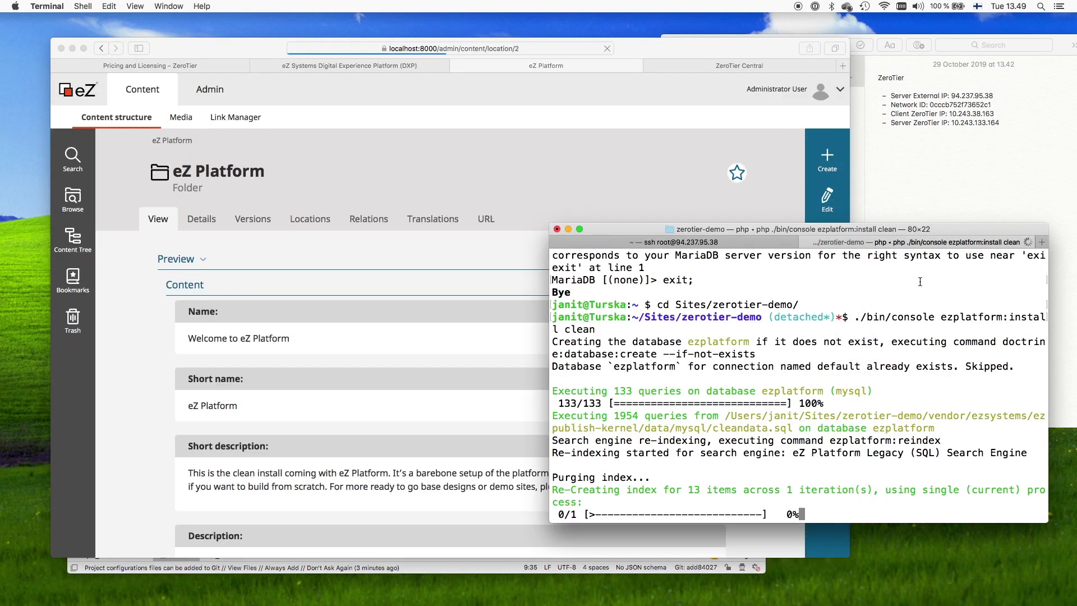
left_click(258, 348)
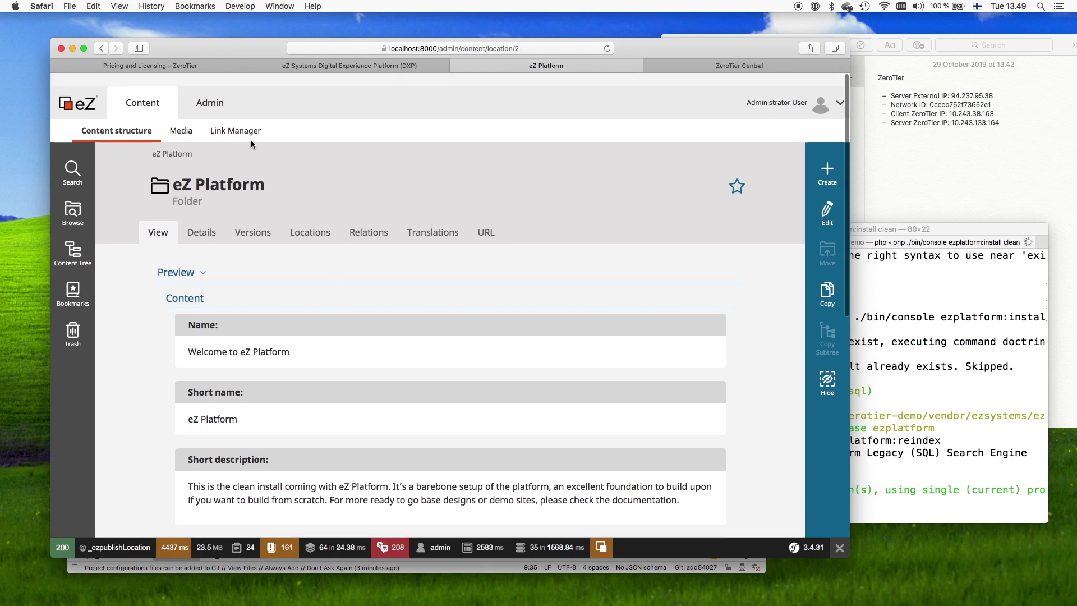
Step: Highlight the database host 10.243.133.164 and user ezplatform in Admin > System Information > Database
left_click(211, 101)
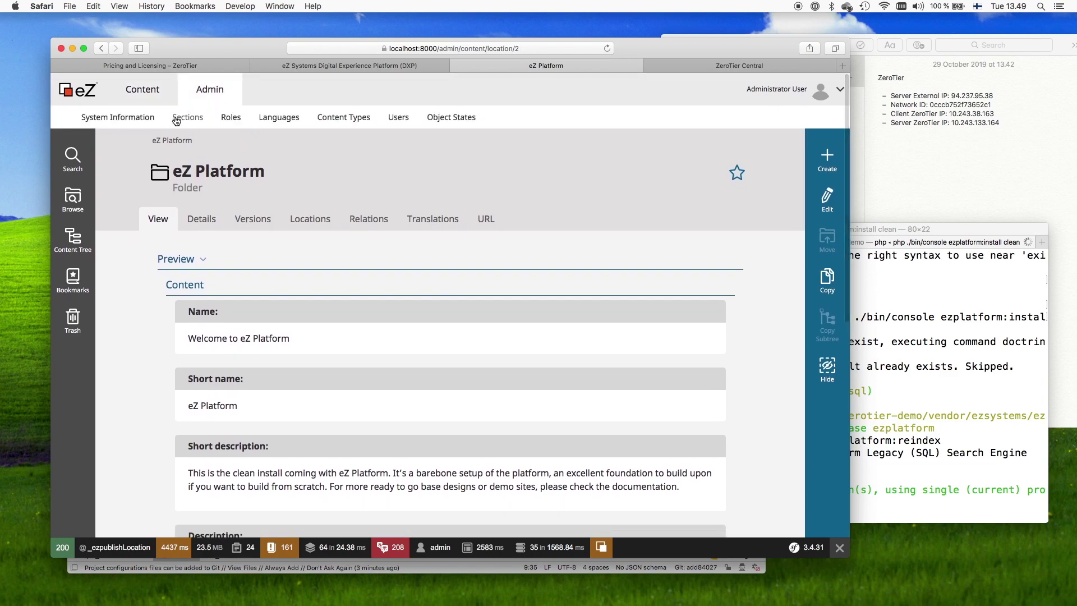
left_click(136, 116)
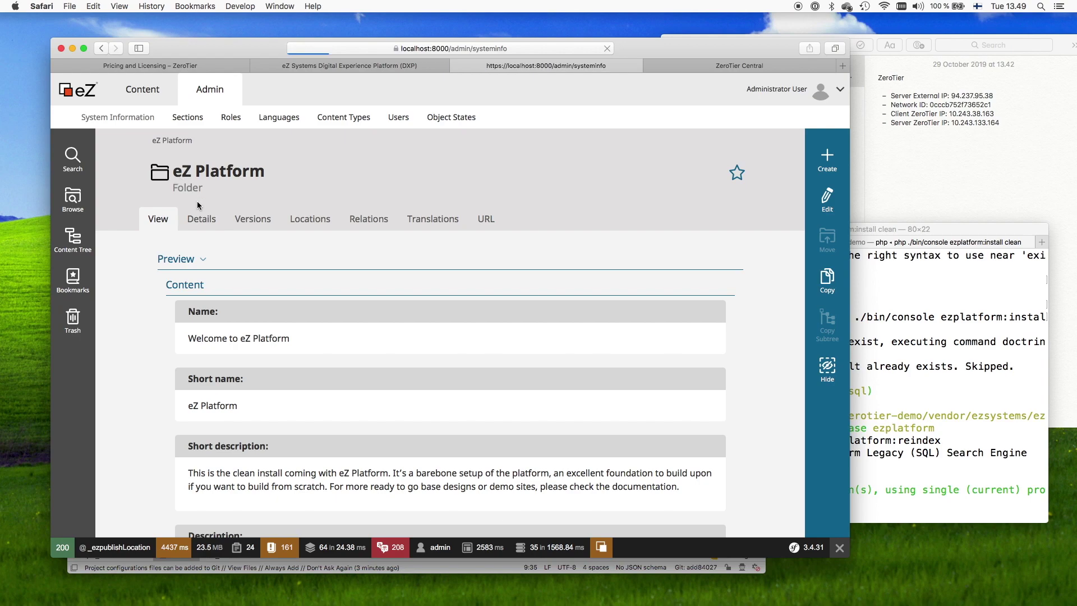
left_click(245, 210)
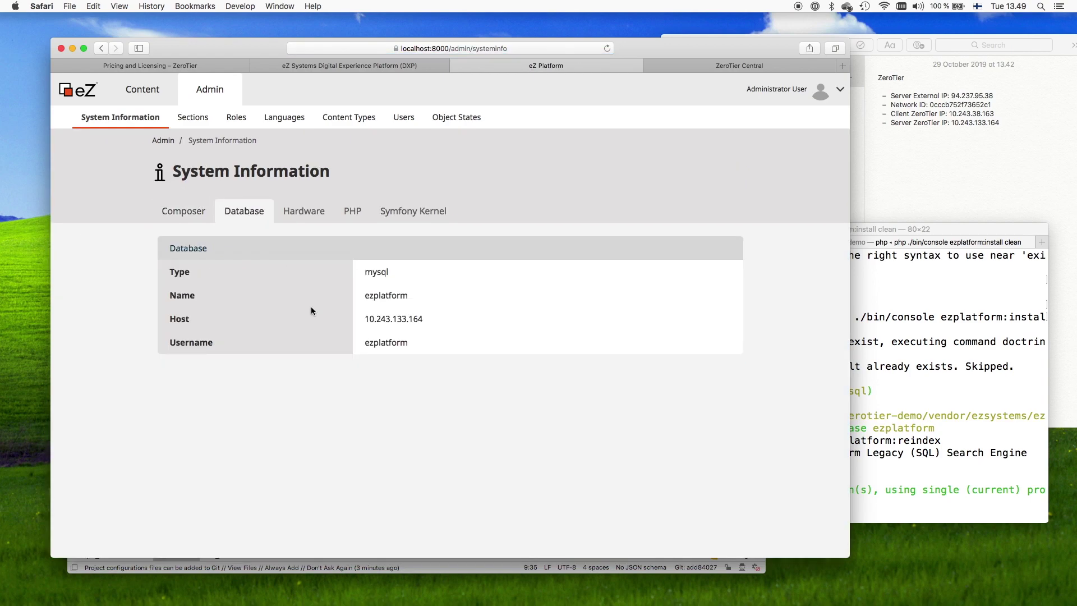
left_click_drag(451, 357, 379, 267)
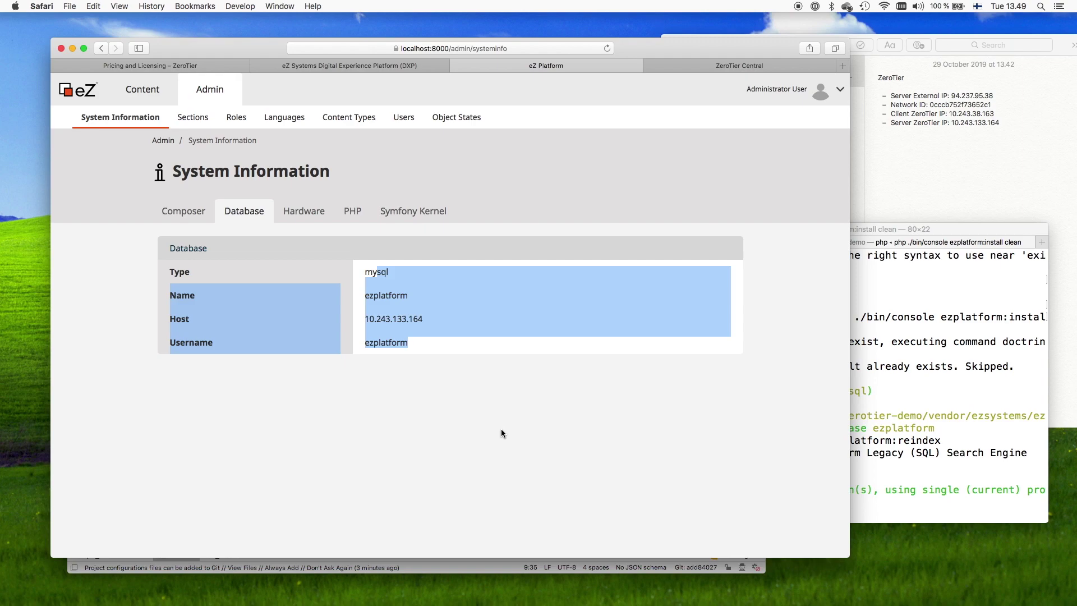